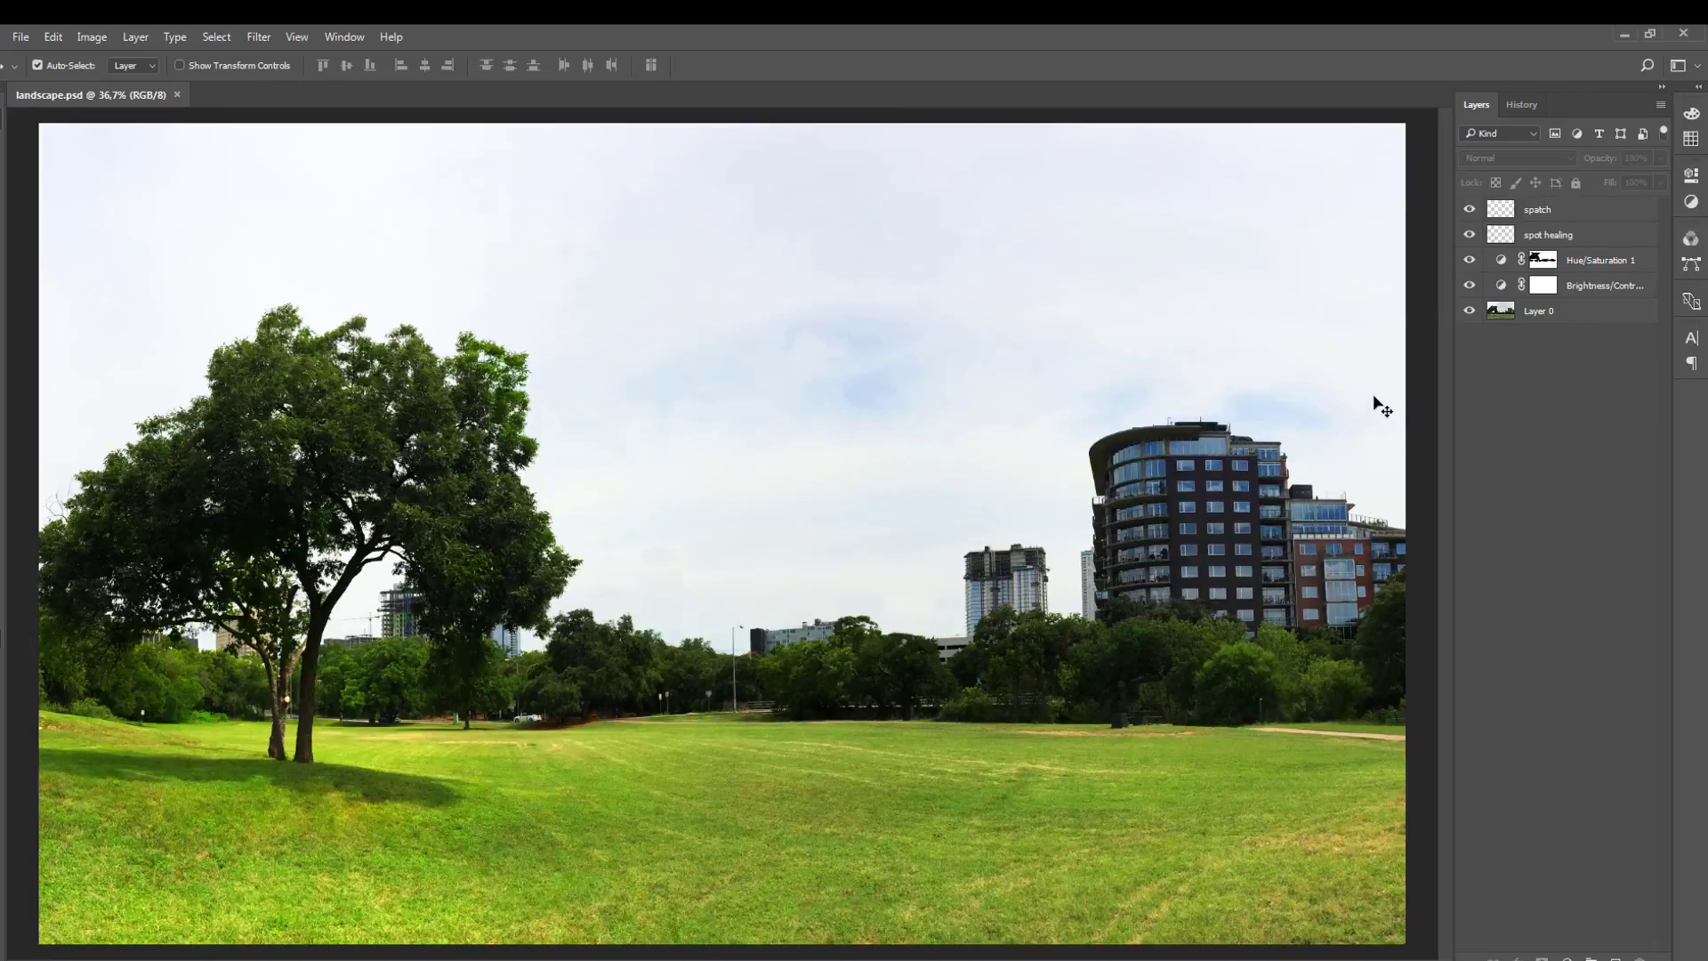
Compare the edited landscape with the original, then check the course web page and return
alt+click(1469, 311)
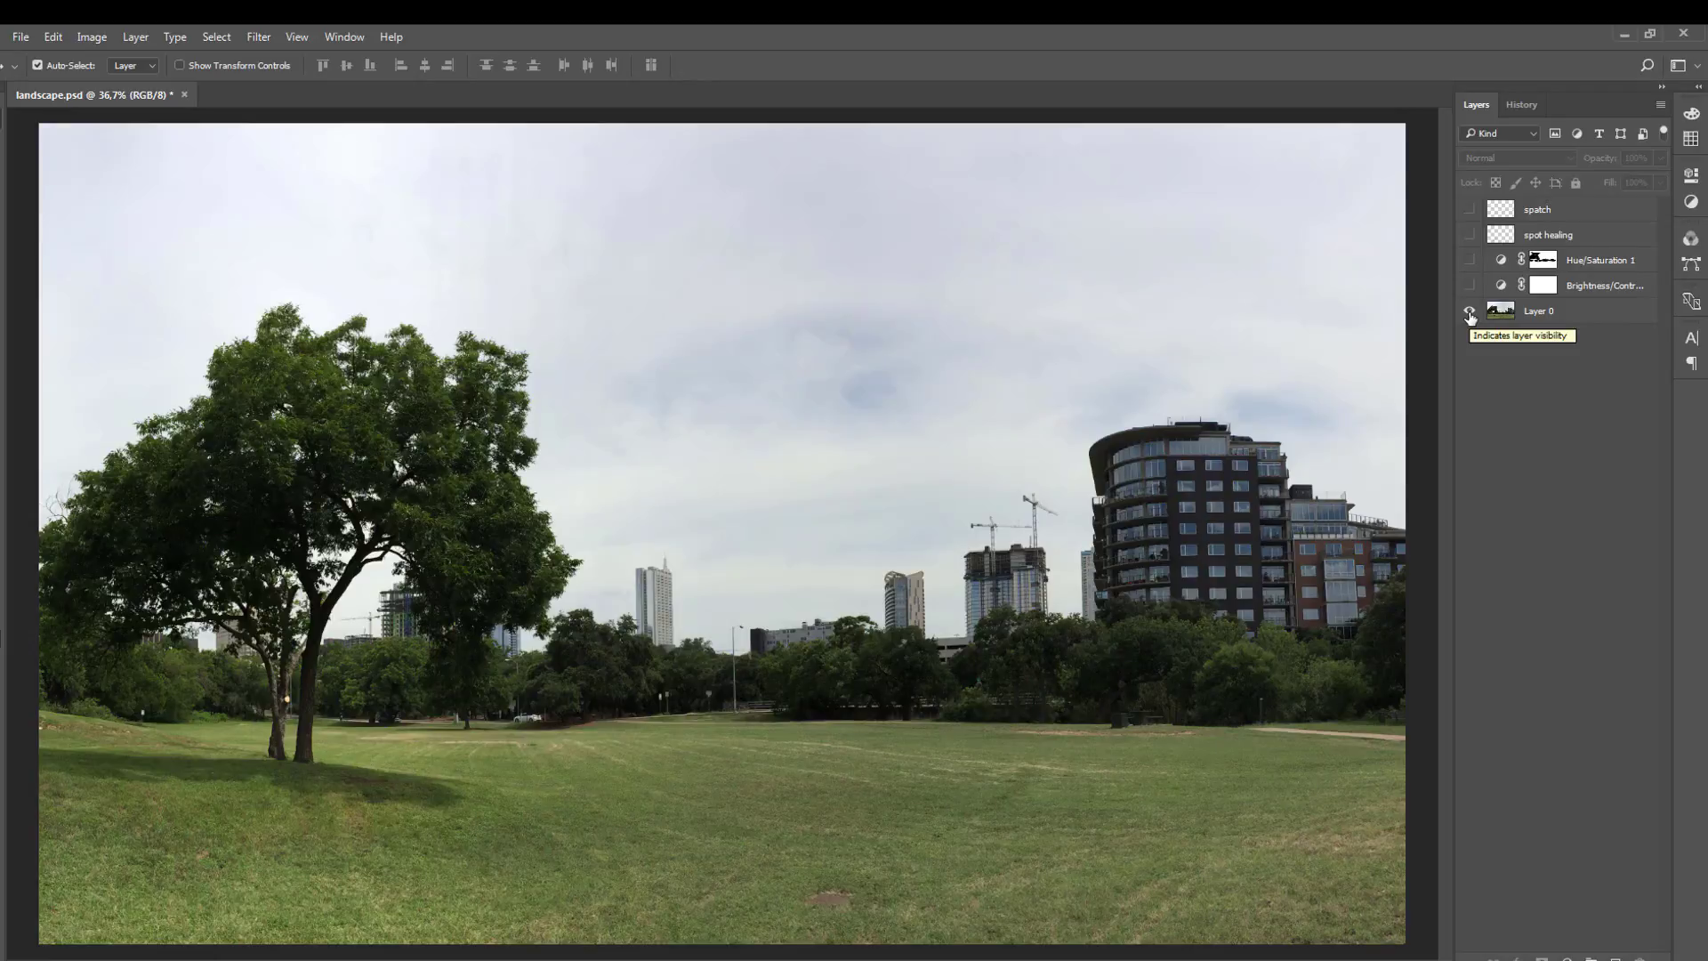
alt+click(1469, 312)
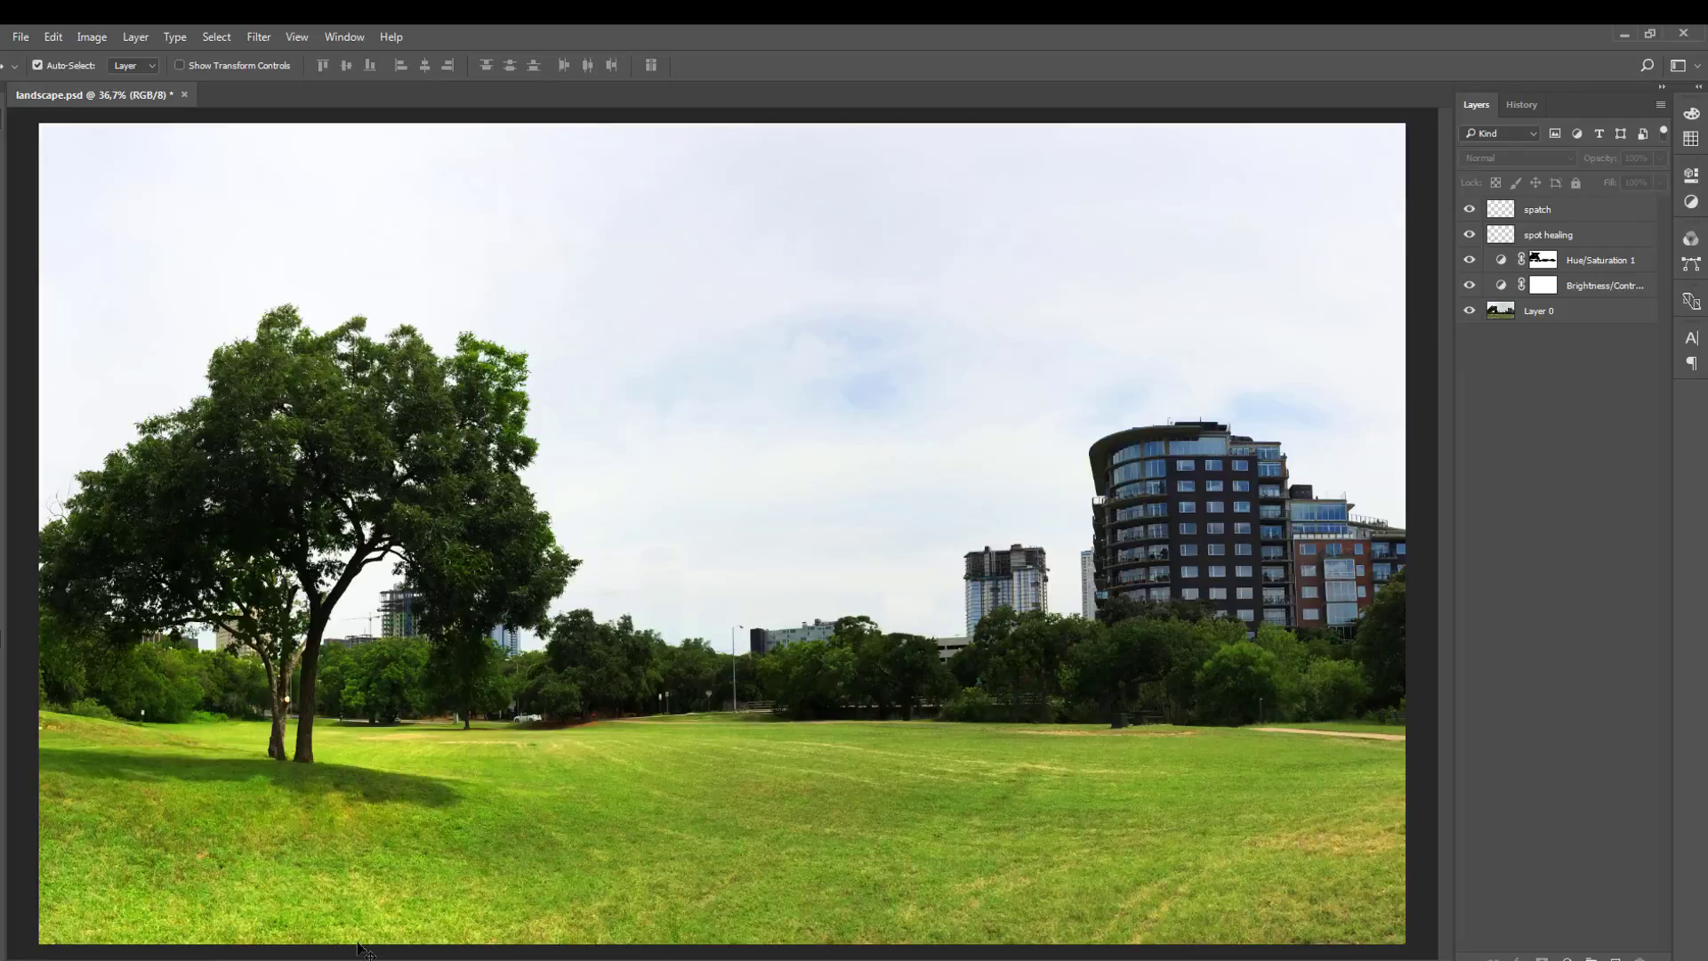
click(293, 952)
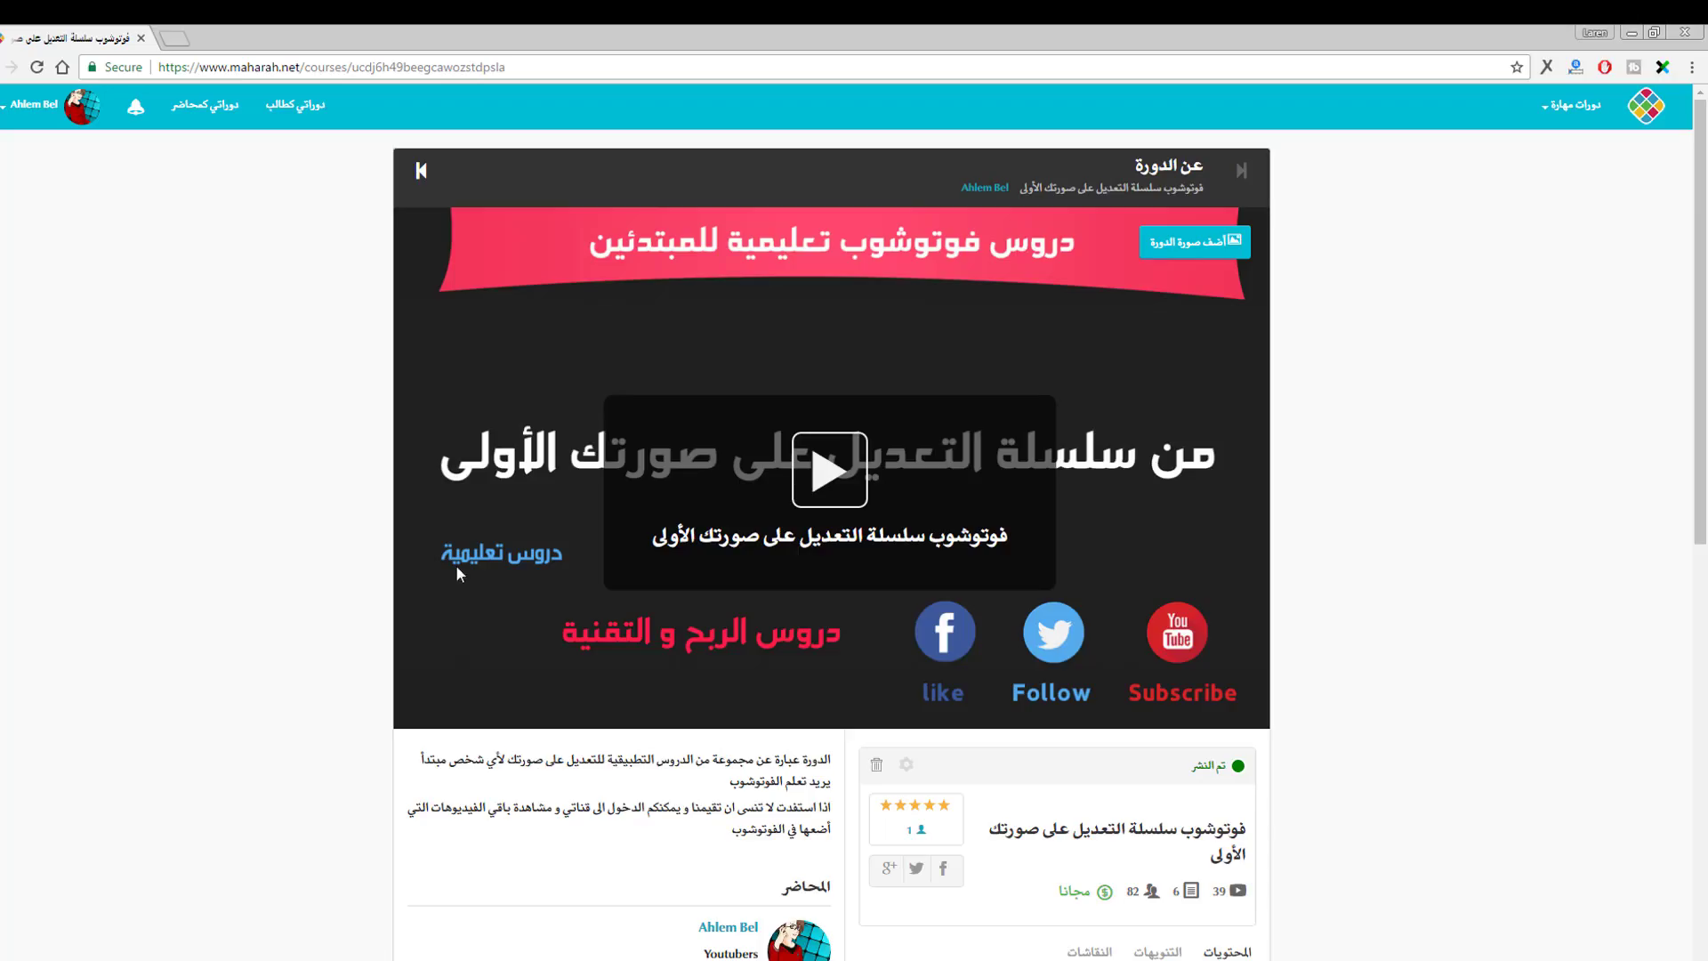
scroll(1237, 576, down, 1)
scroll(1192, 498, down, 3)
scroll(1192, 498, down, 4)
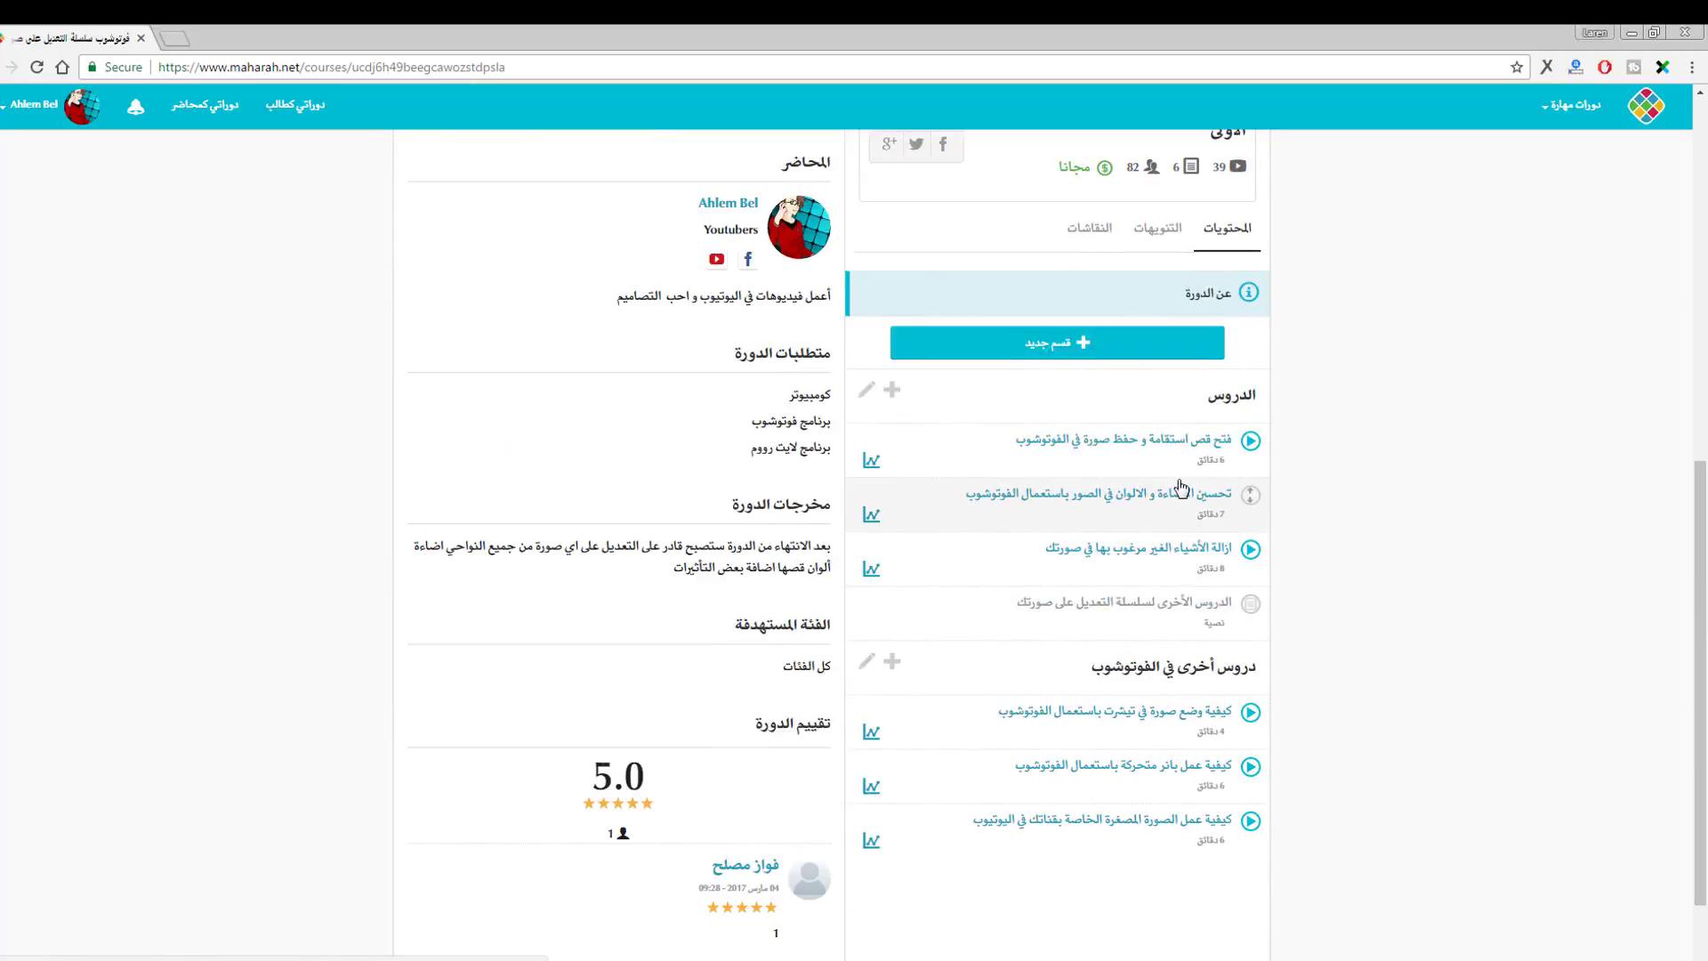
scroll(1192, 534, up, 5)
key(alt+Tab)
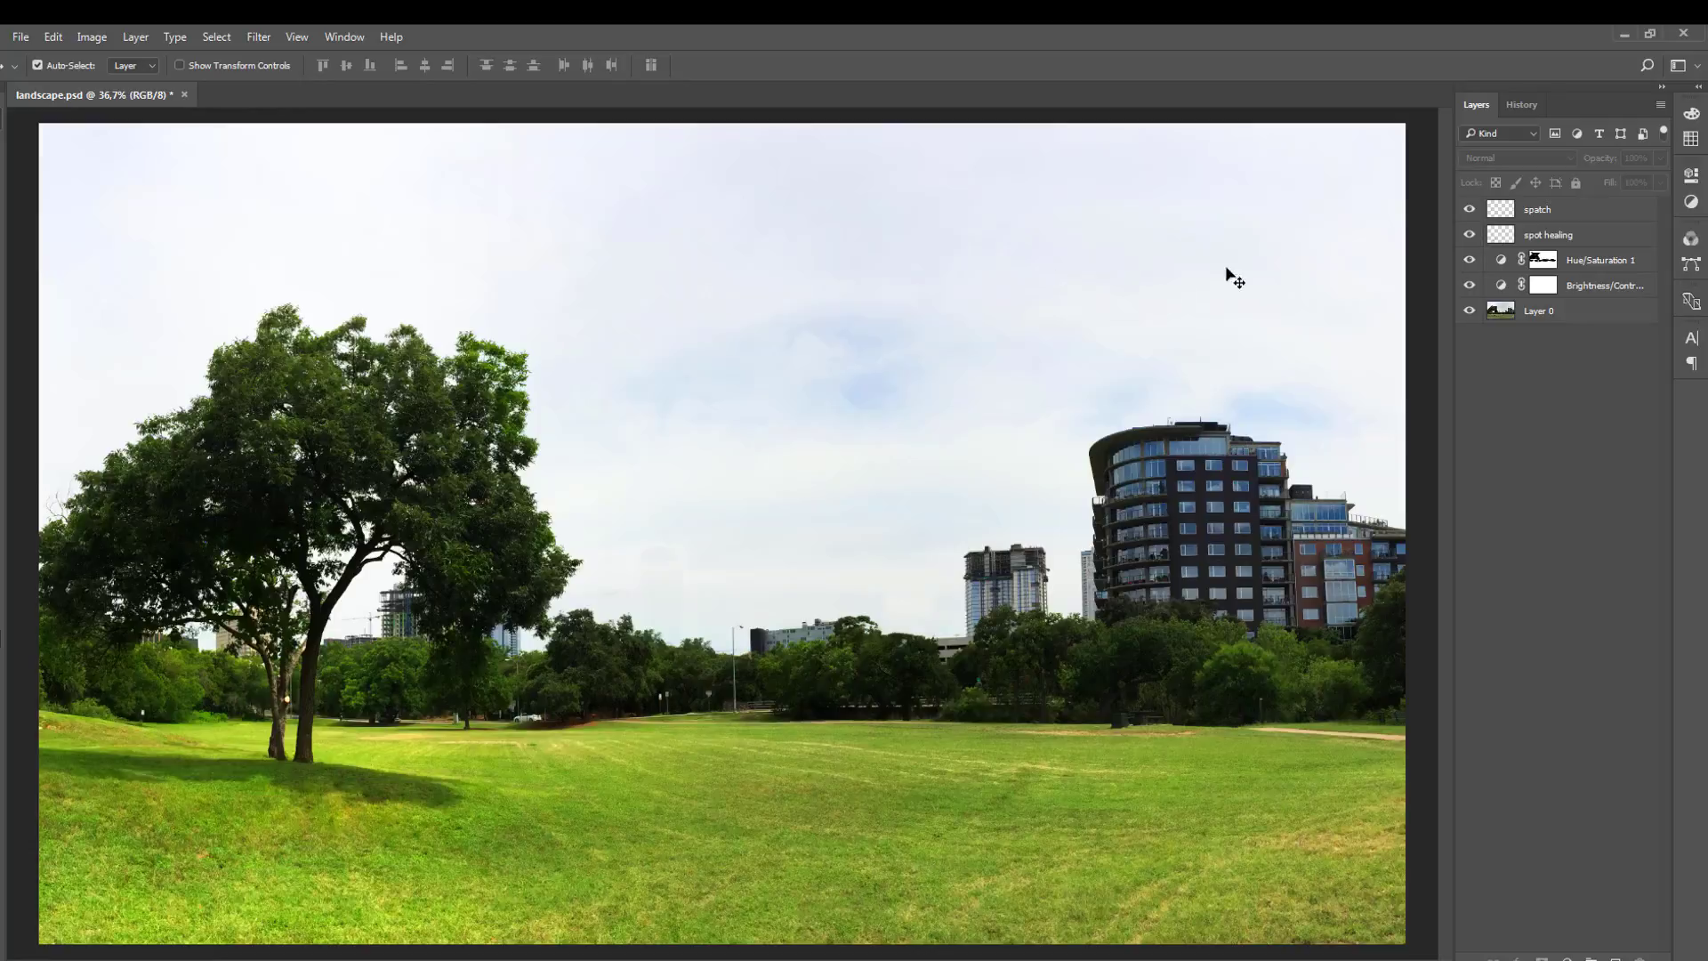
Select spatch, spot healing, Hue/Saturation 1, Brightness/Contrast and Layer 0 together
click(1556, 320)
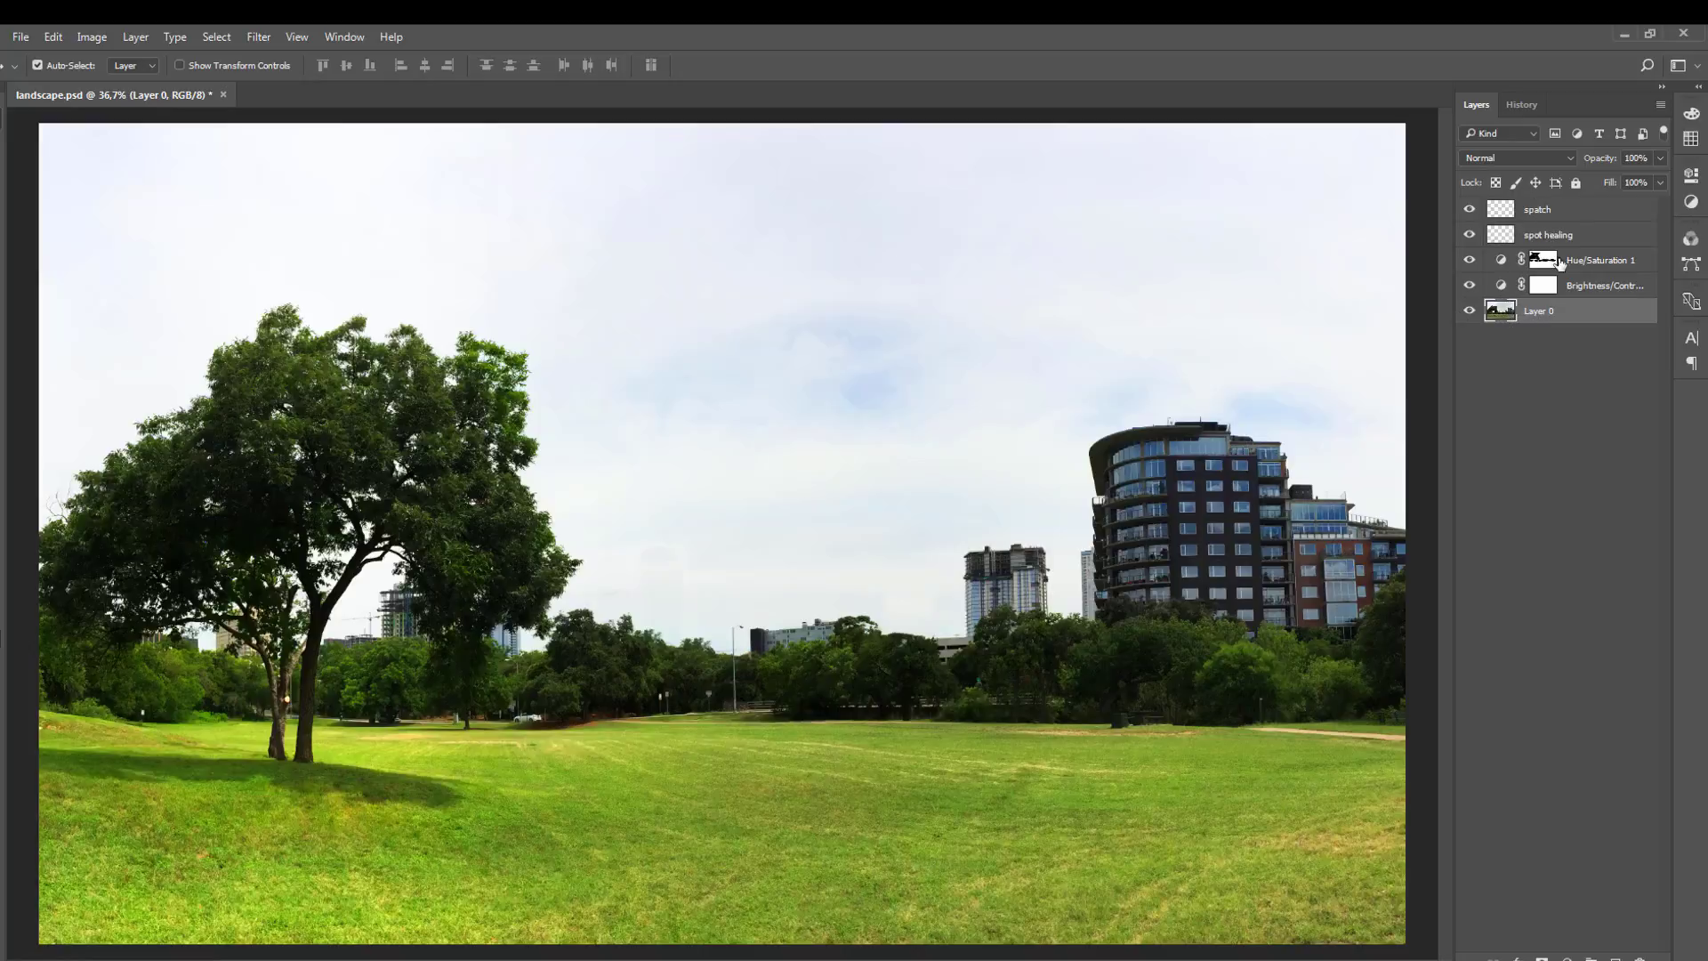
click(1568, 214)
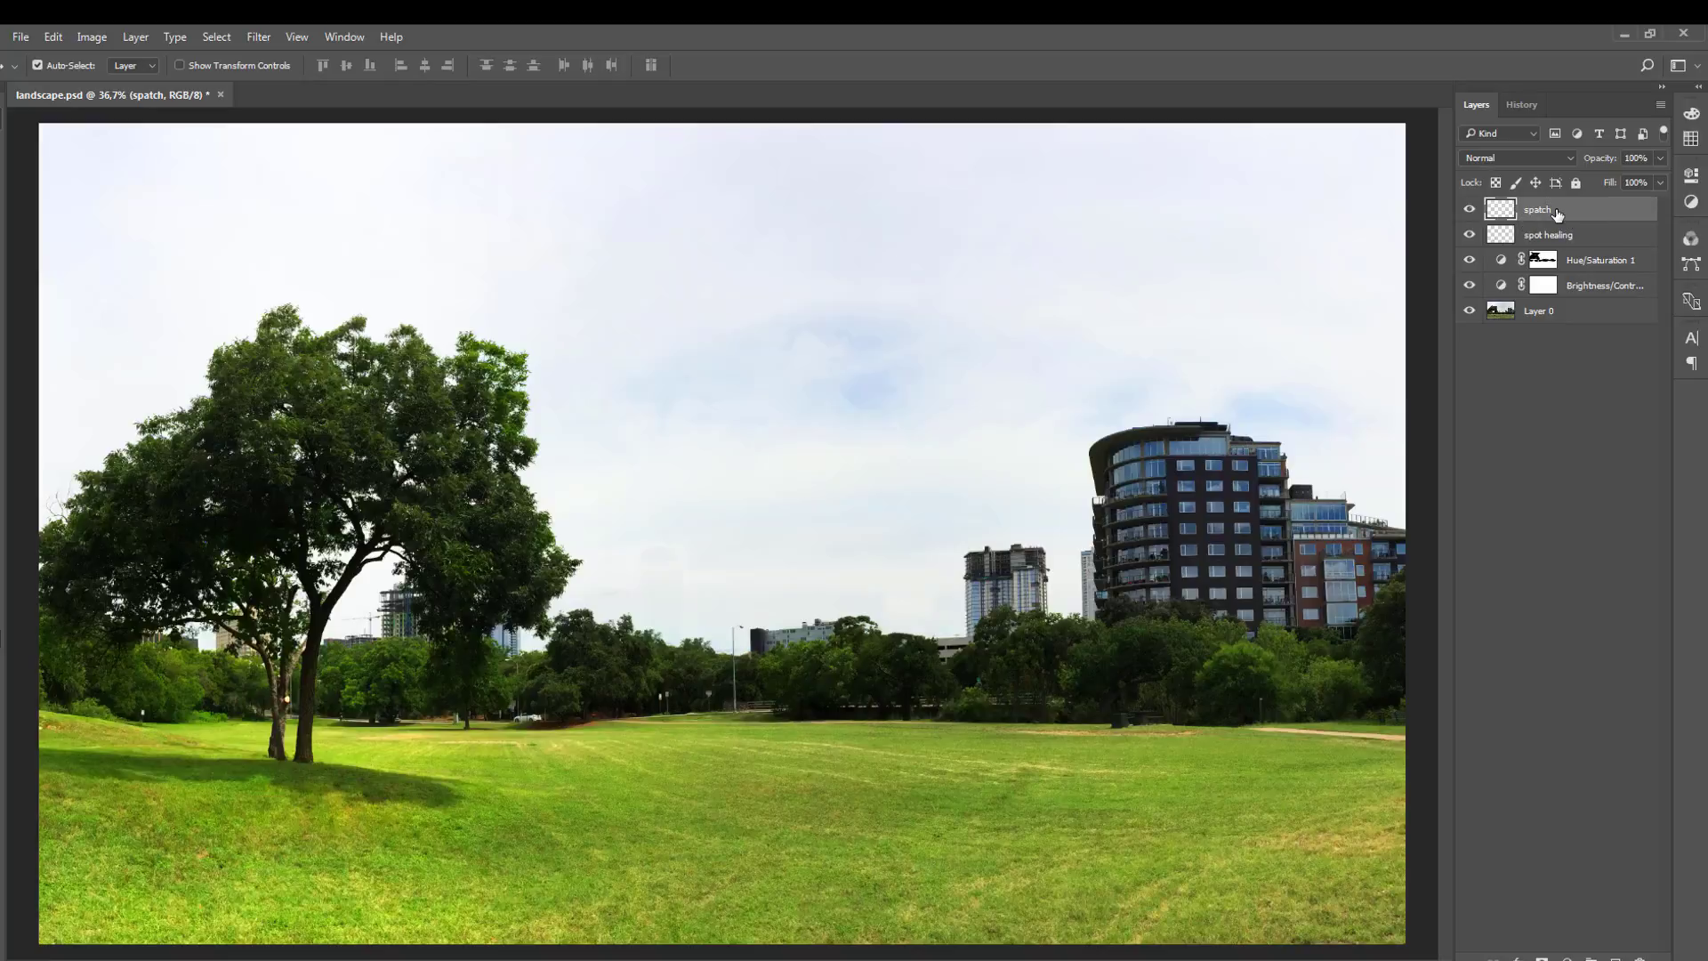
shift+click(1558, 314)
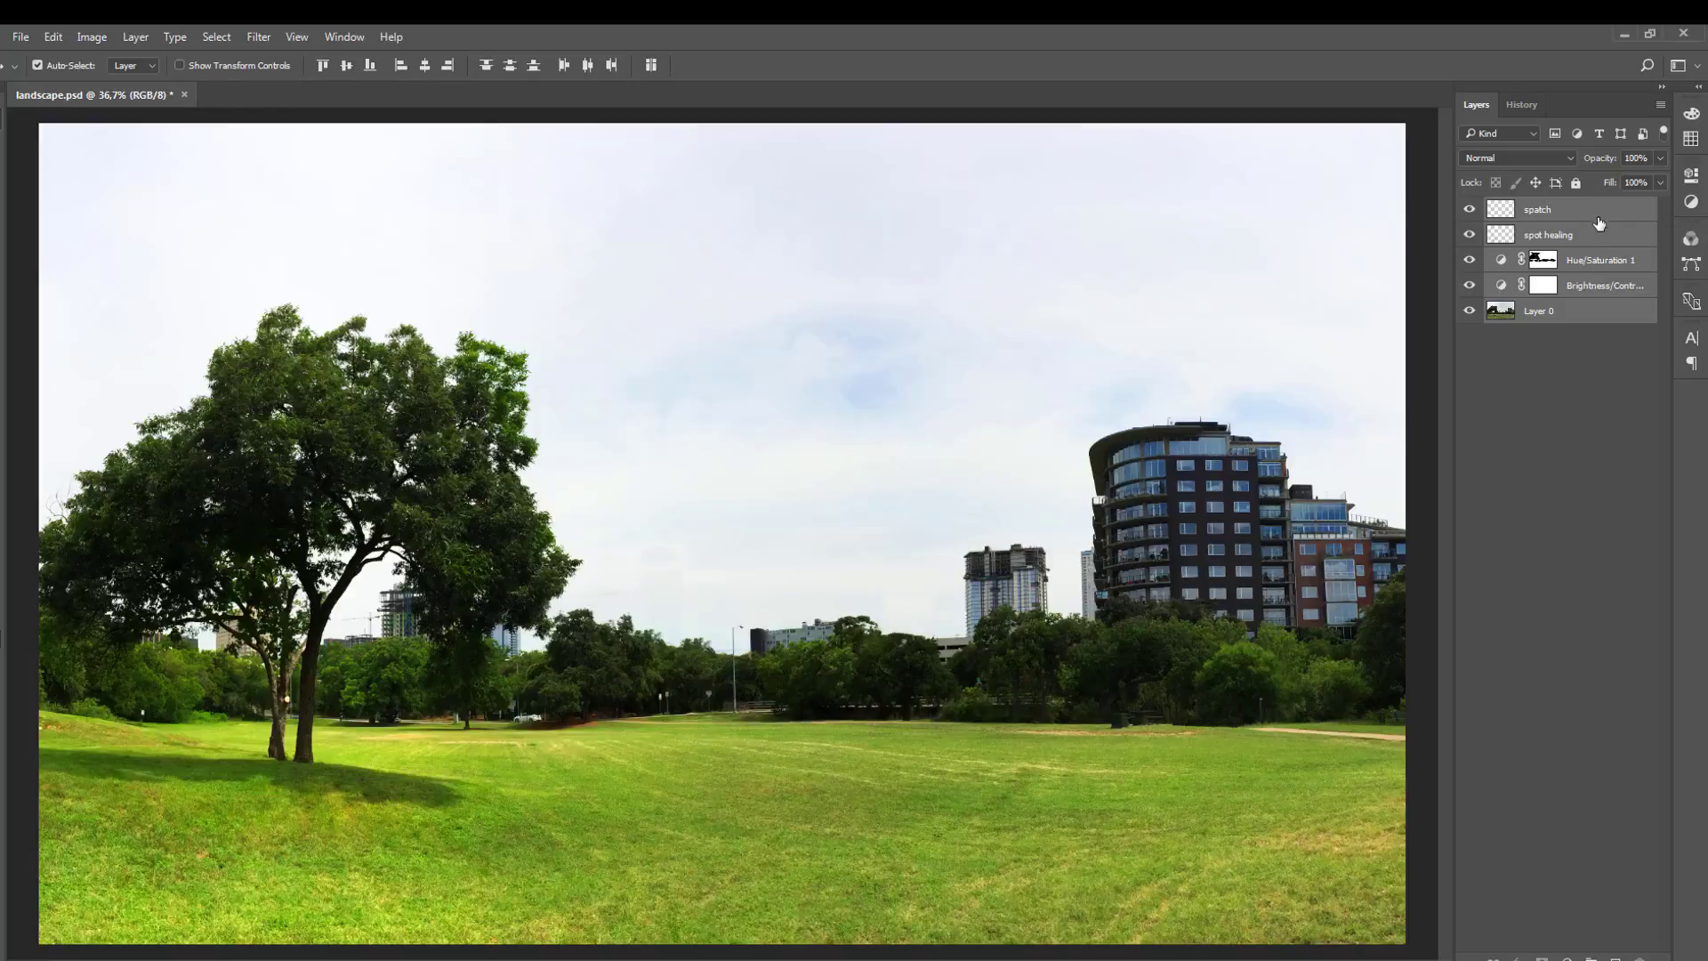
click(1597, 218)
click(1594, 316)
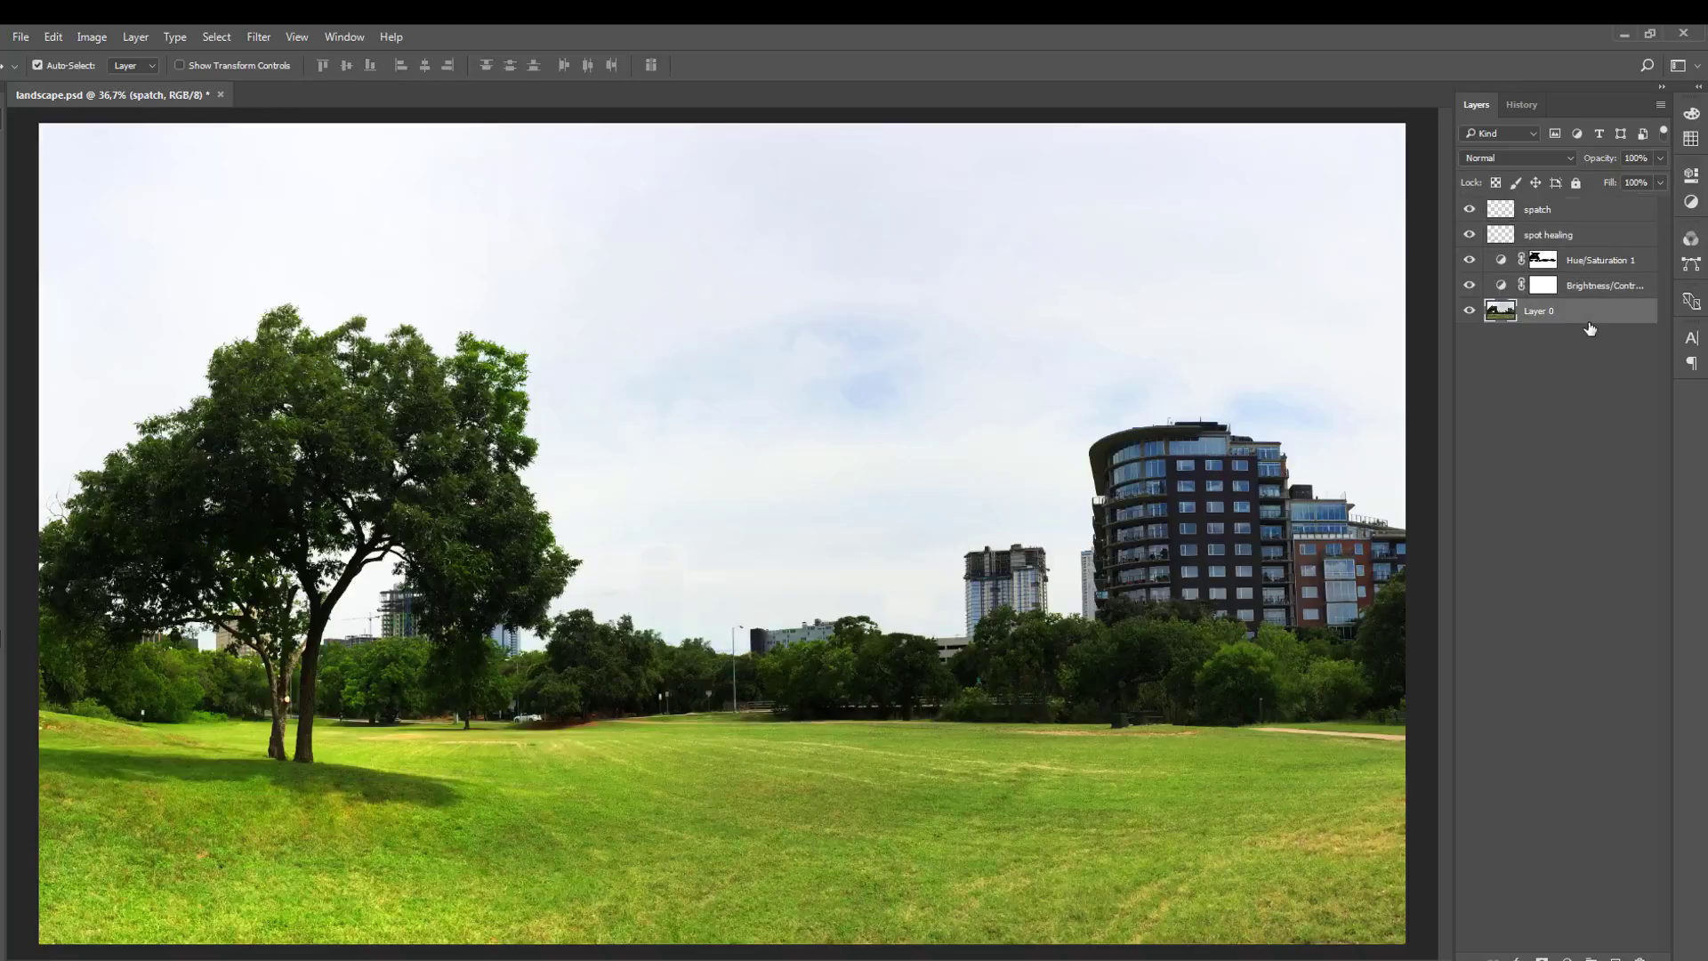
click(1588, 220)
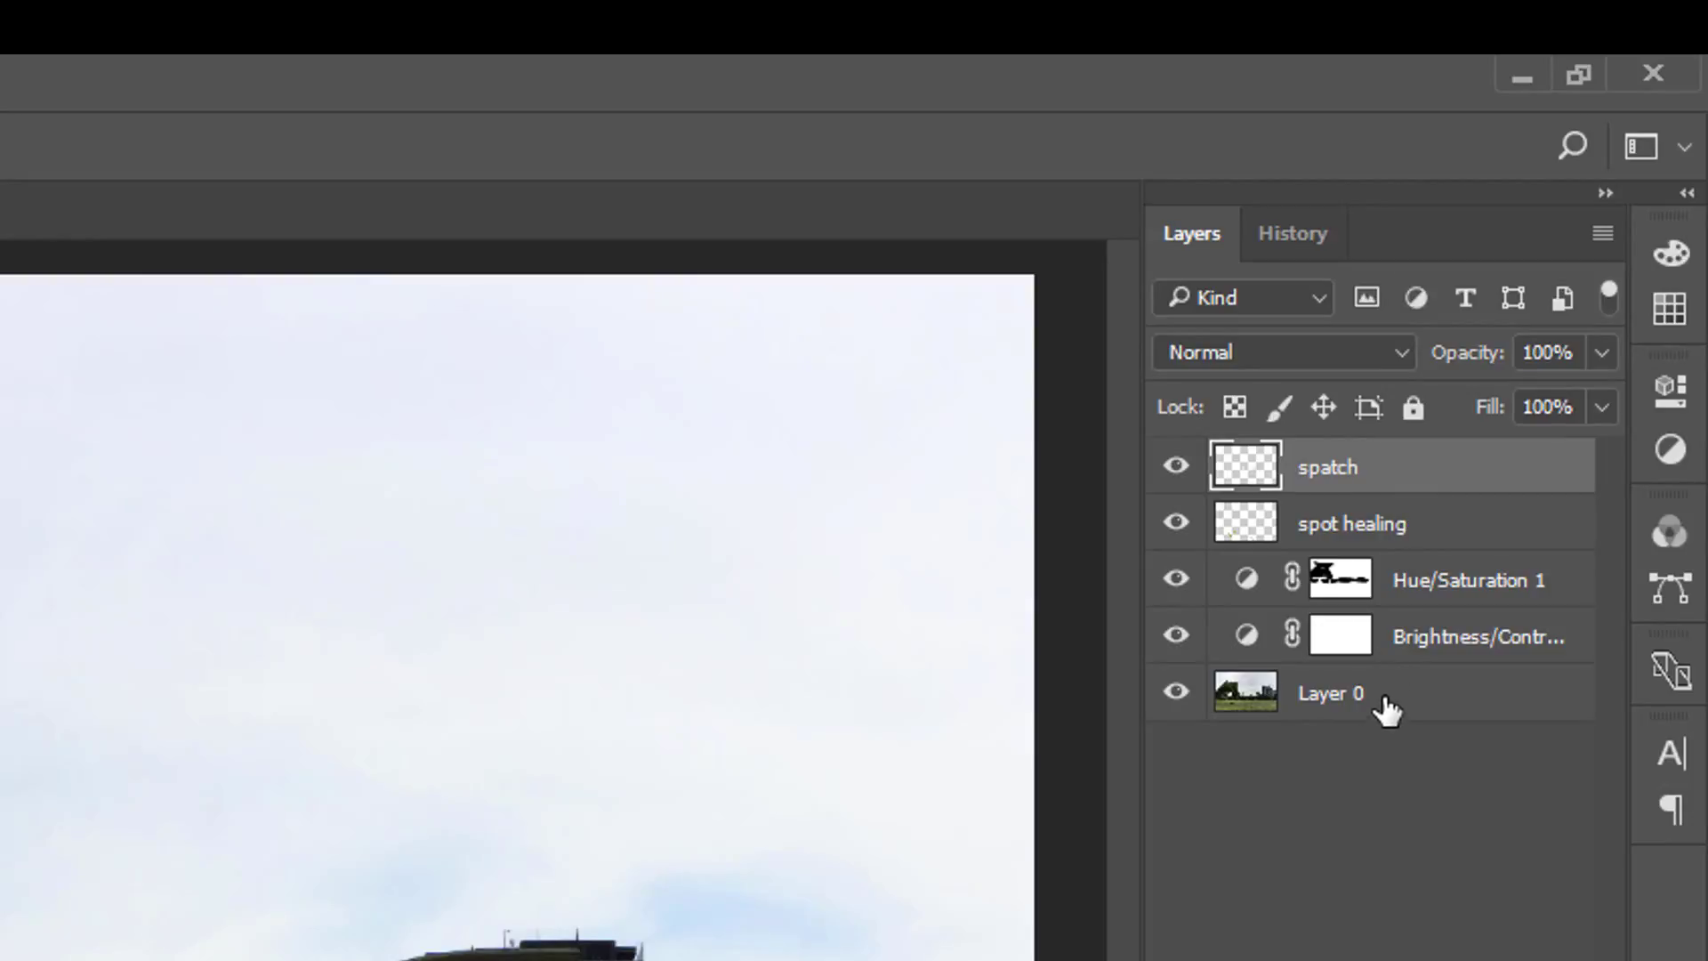
shift+click(1385, 710)
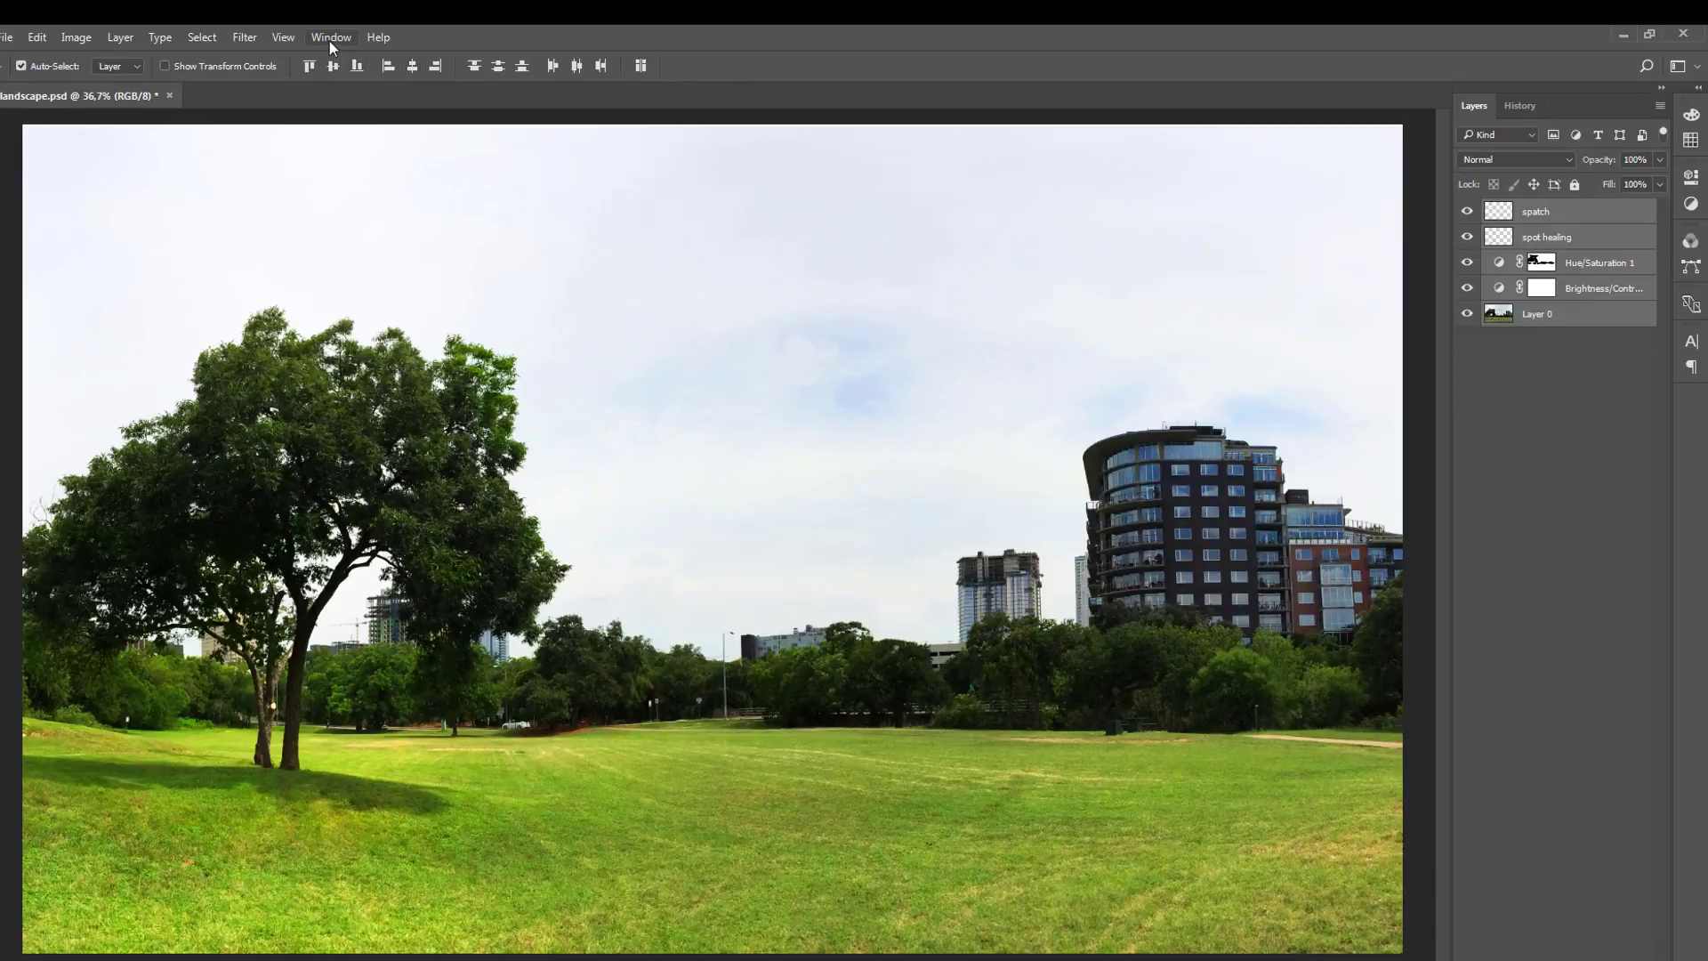
Convert the five selected layers for smart filters into a smart object named spatch
click(238, 37)
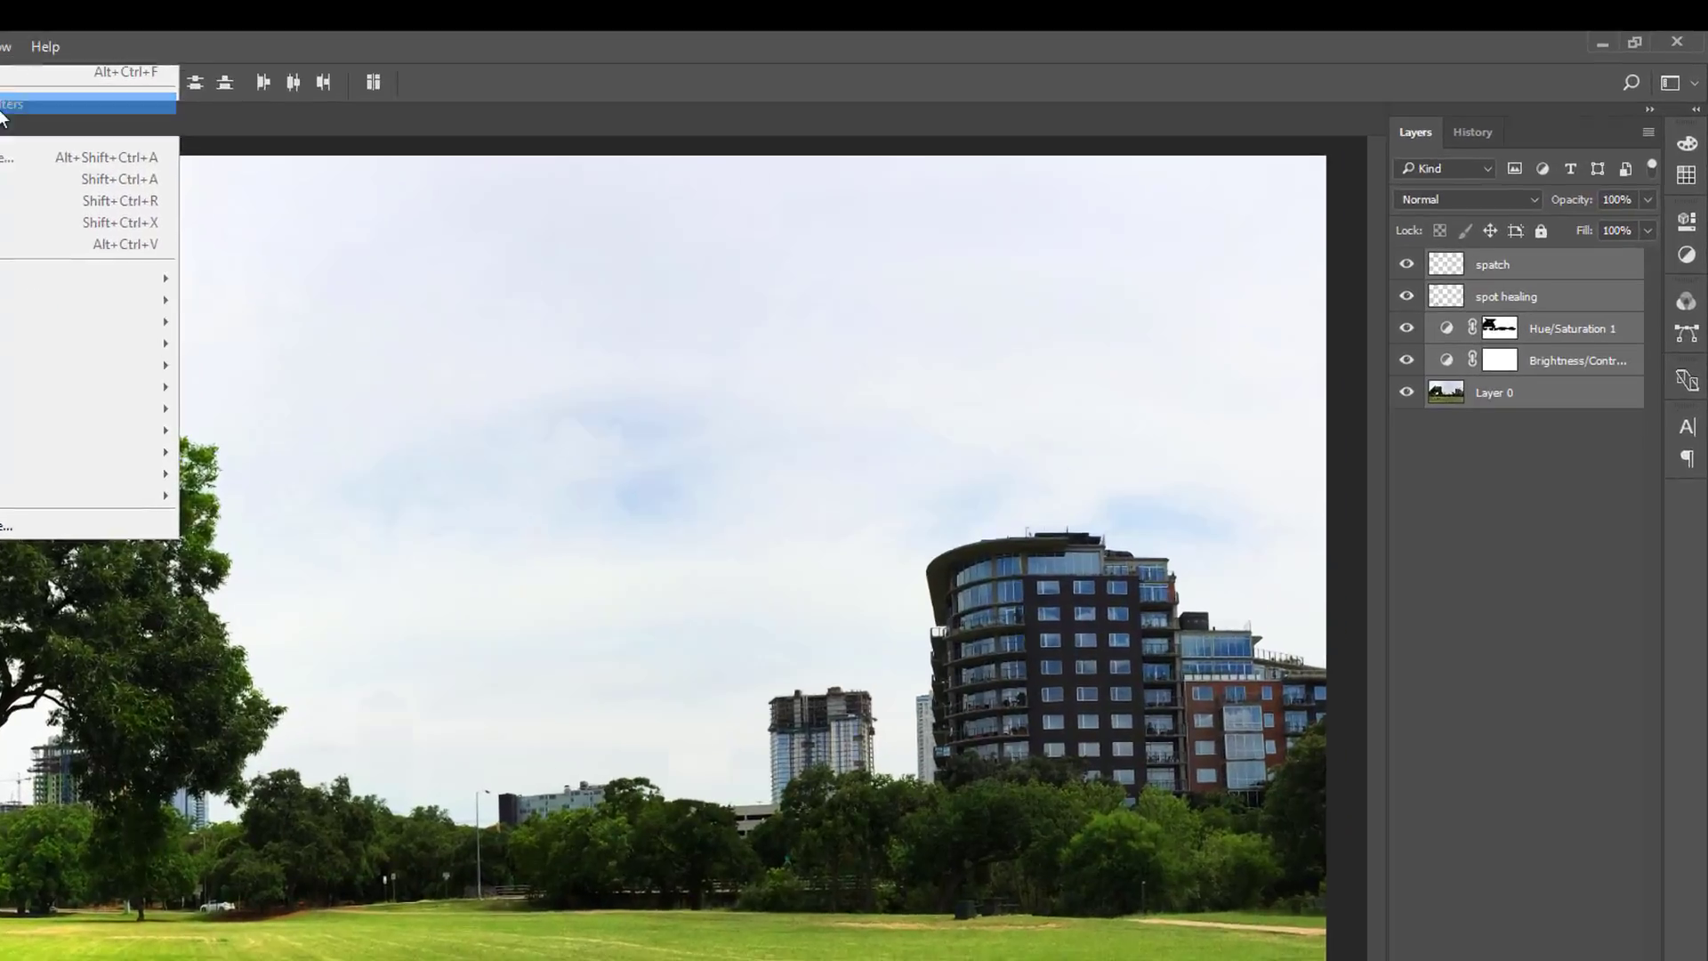
click(354, 85)
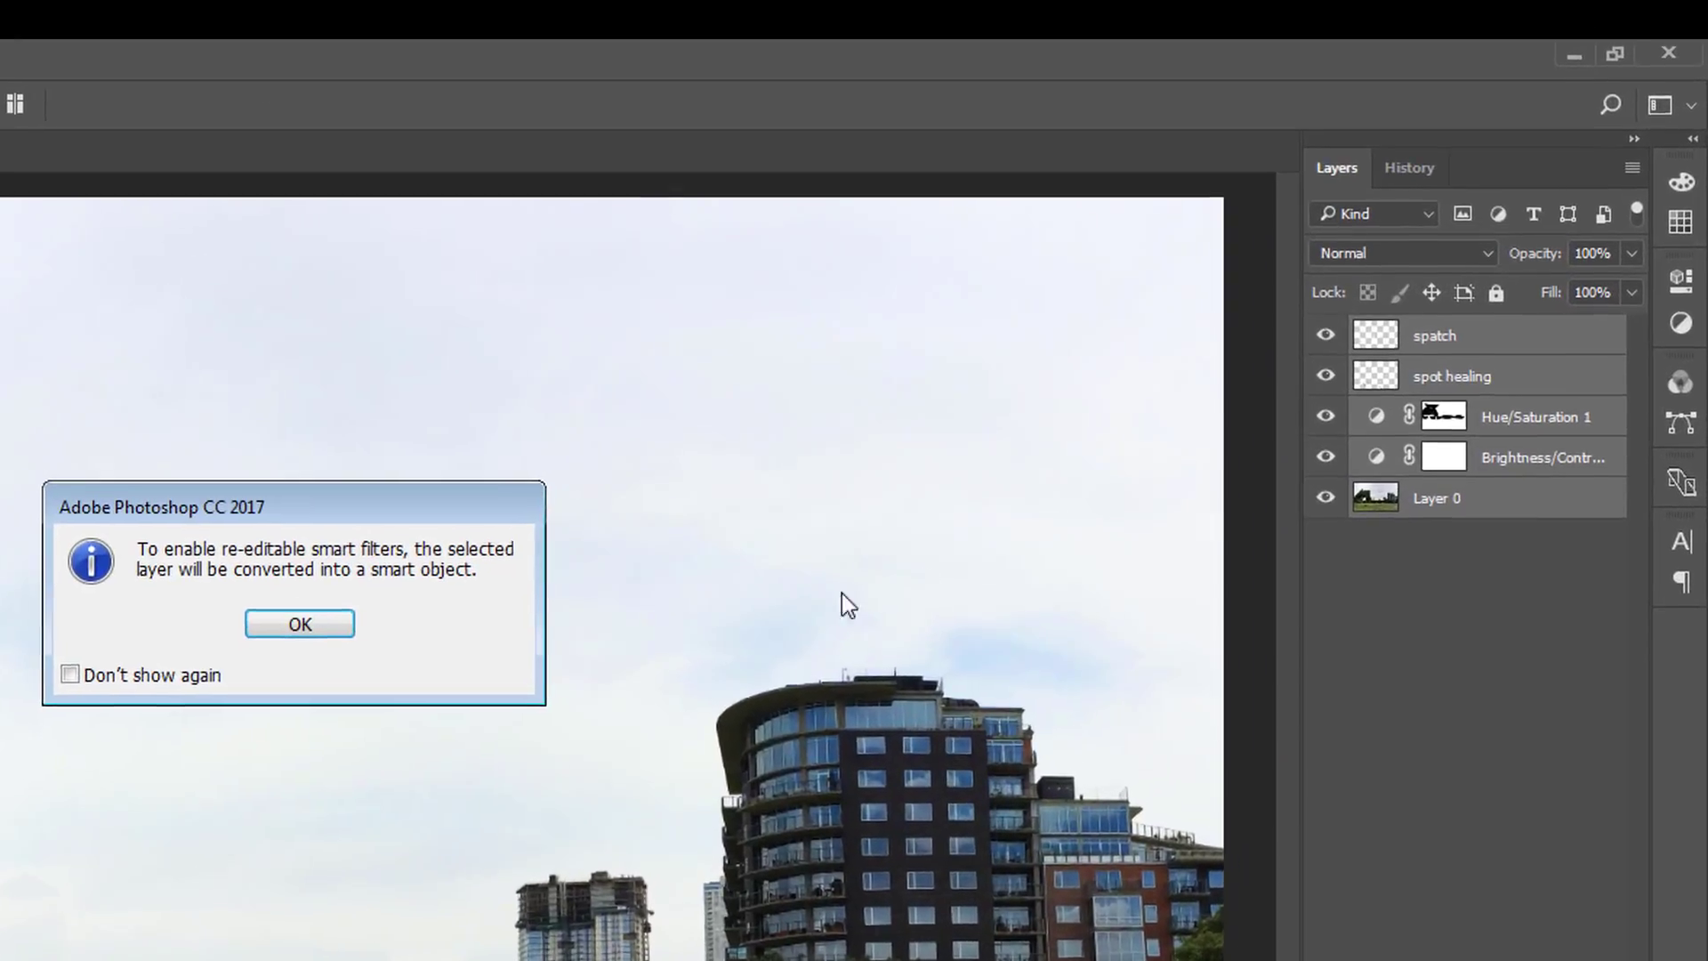
click(298, 622)
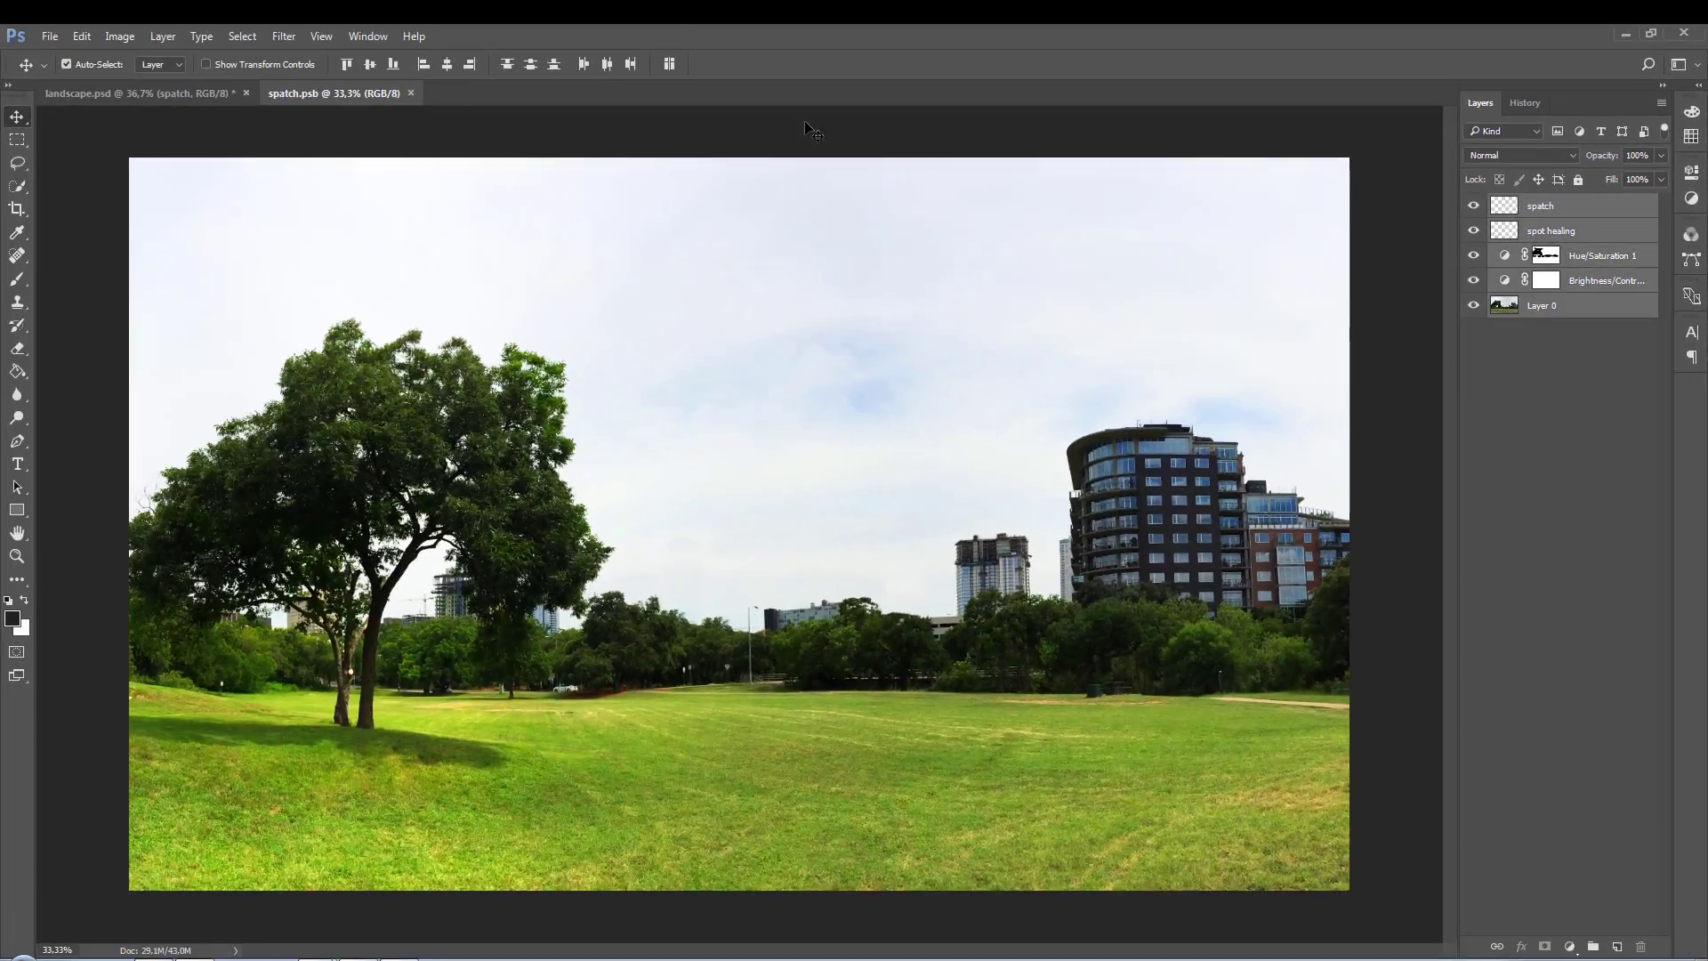
Convert spatch.psb's layers for smart filters and start a Tilt-Shift blur at 15 px
click(284, 38)
click(292, 81)
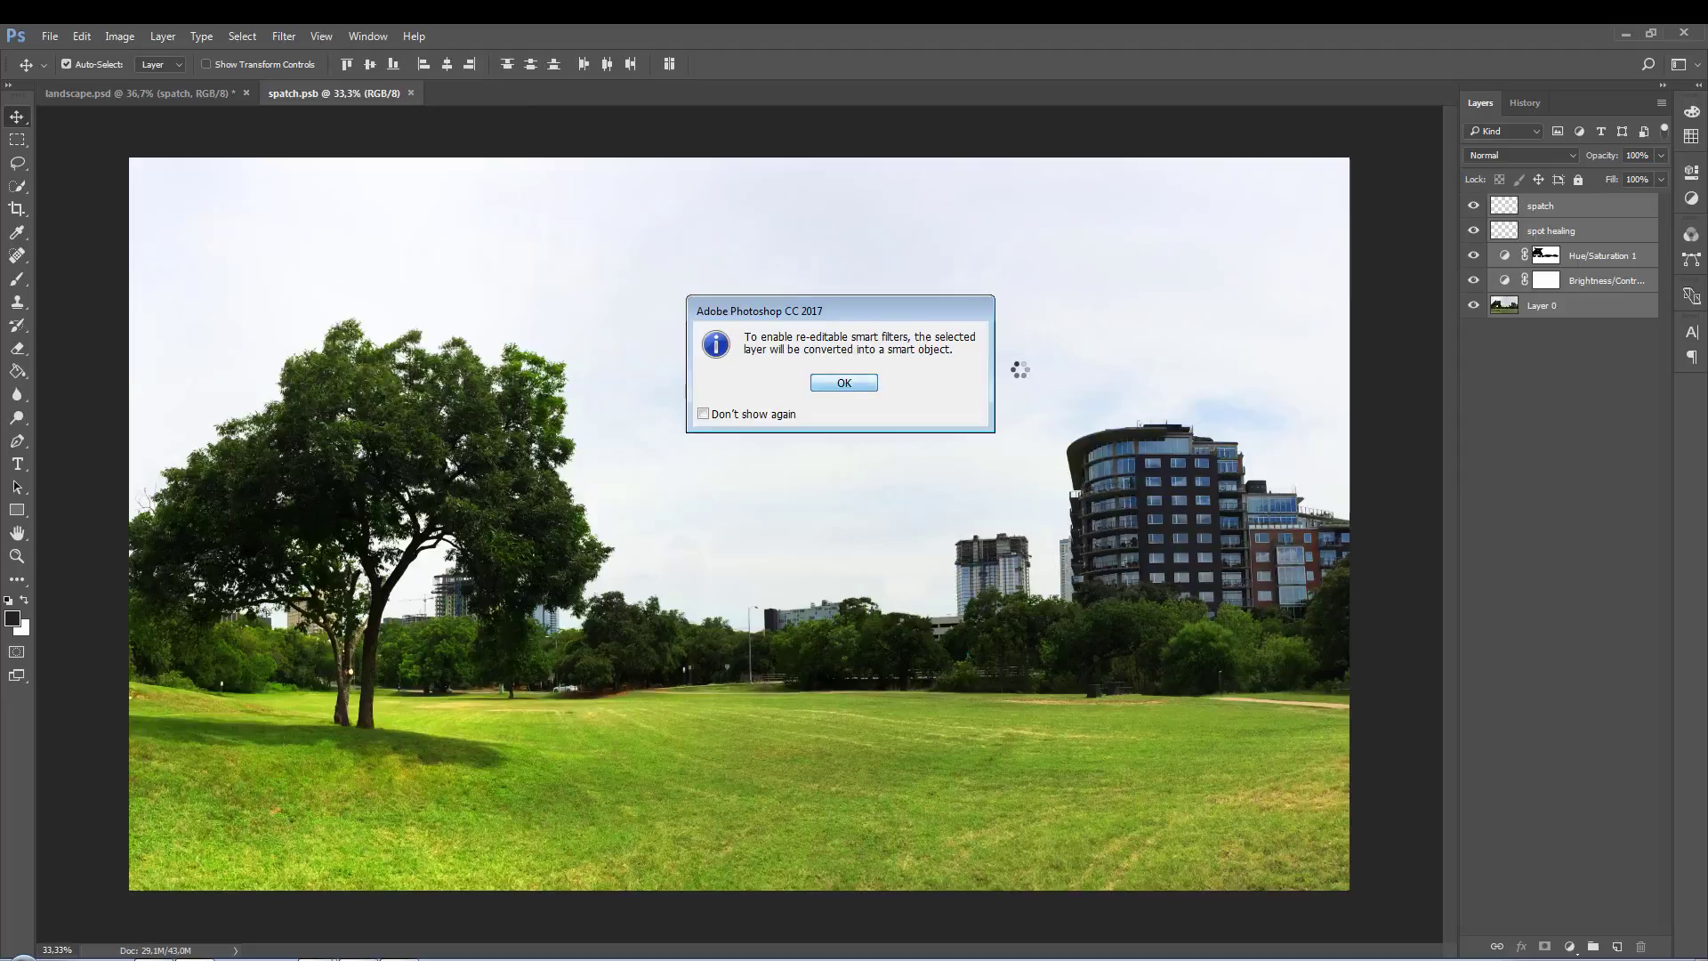
key(Return)
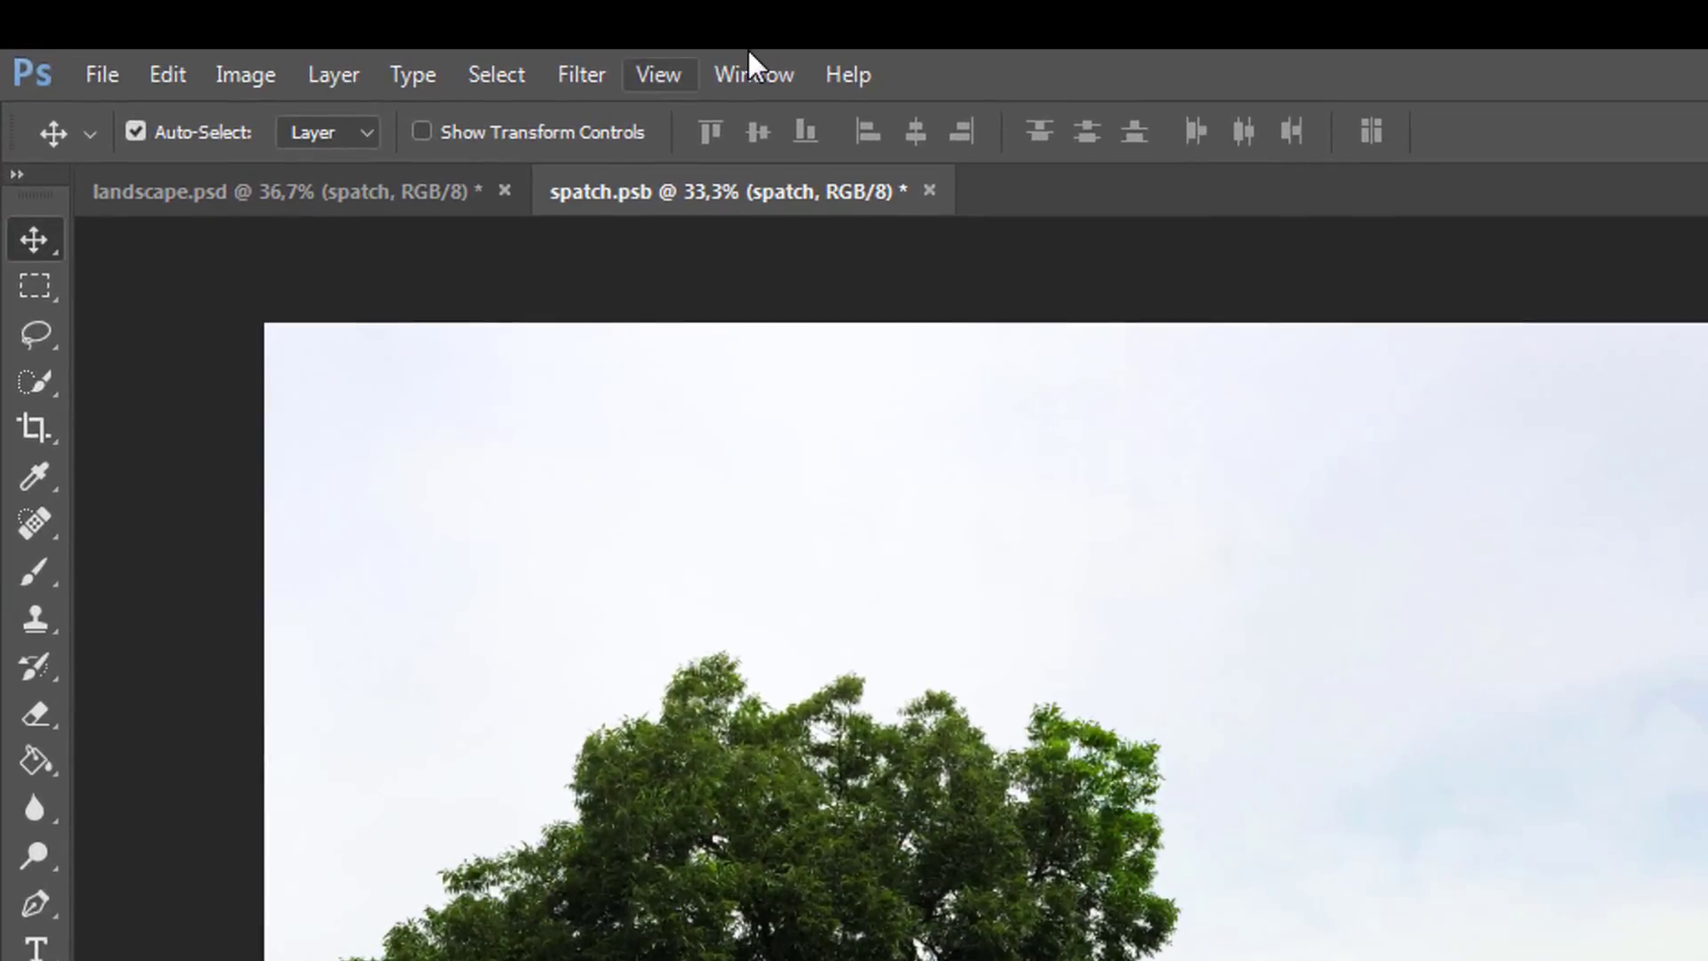
click(600, 72)
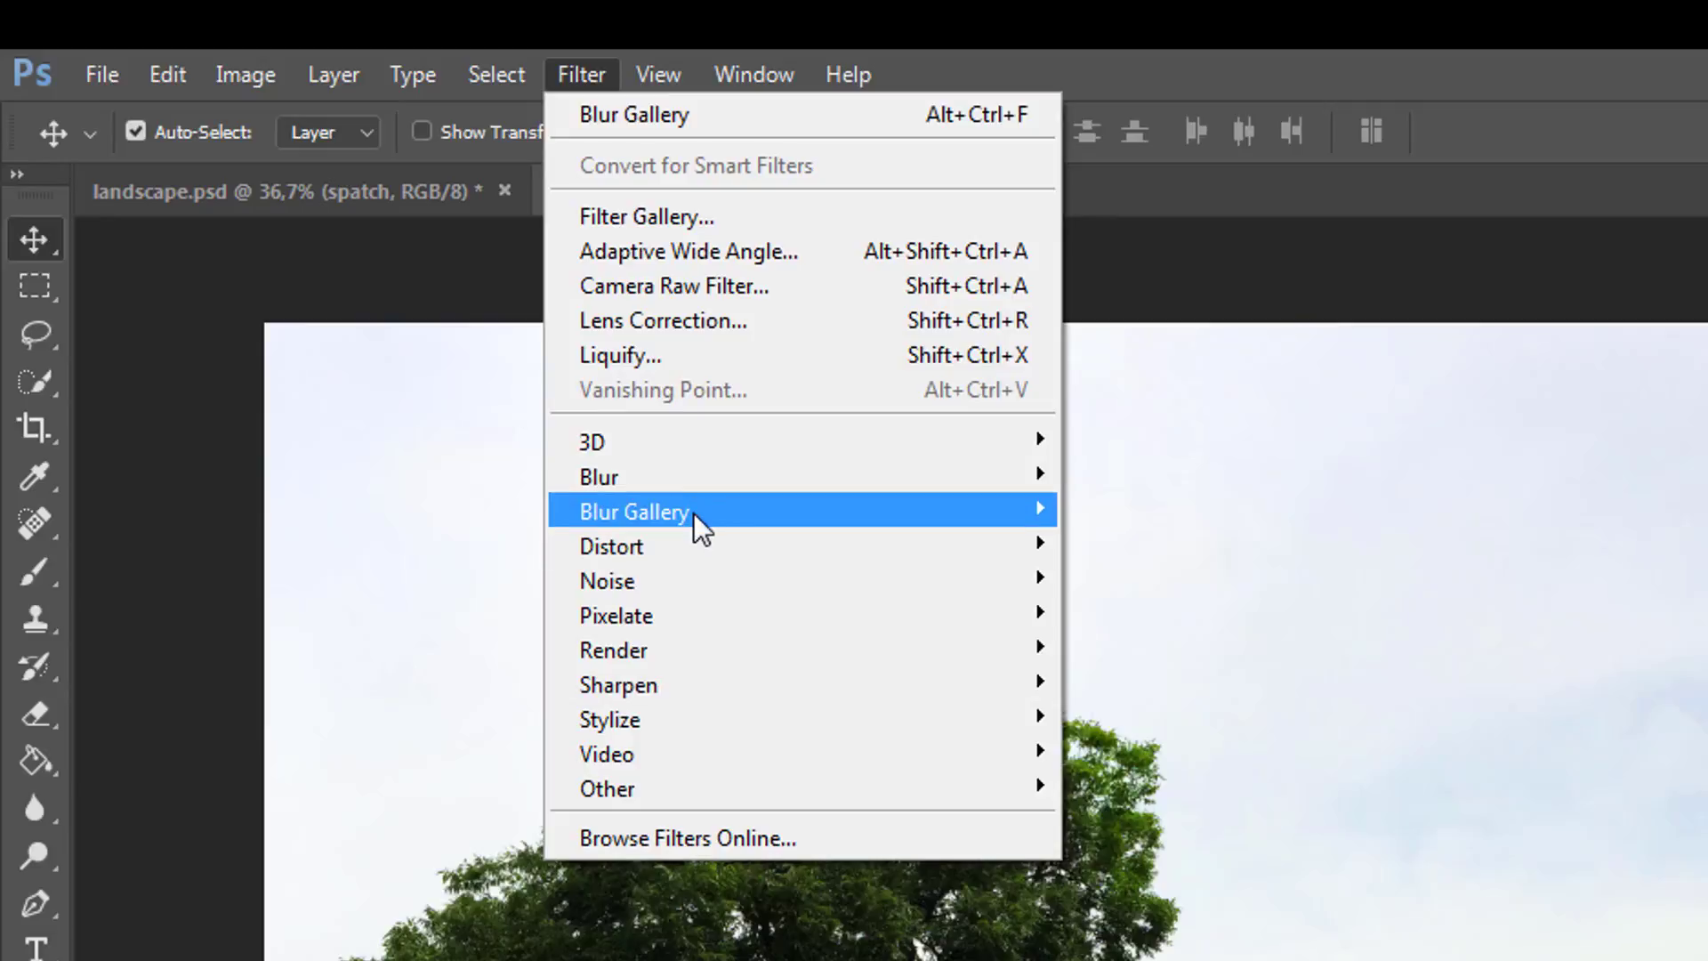
mouse_move(633, 513)
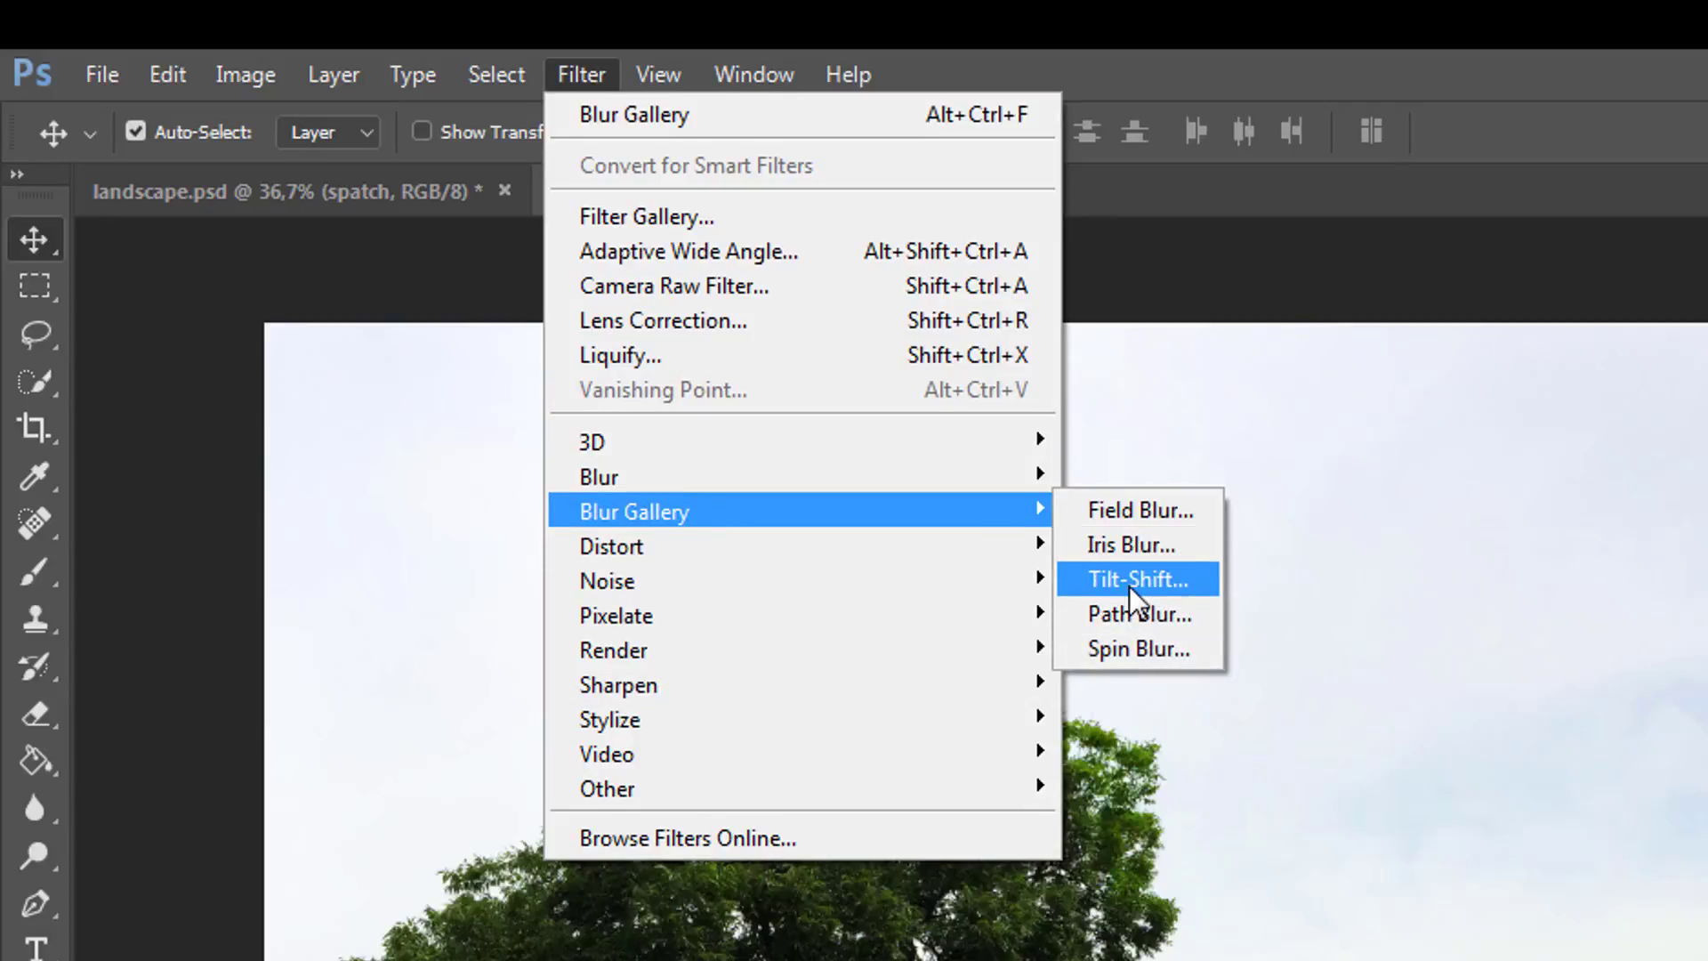
click(1129, 585)
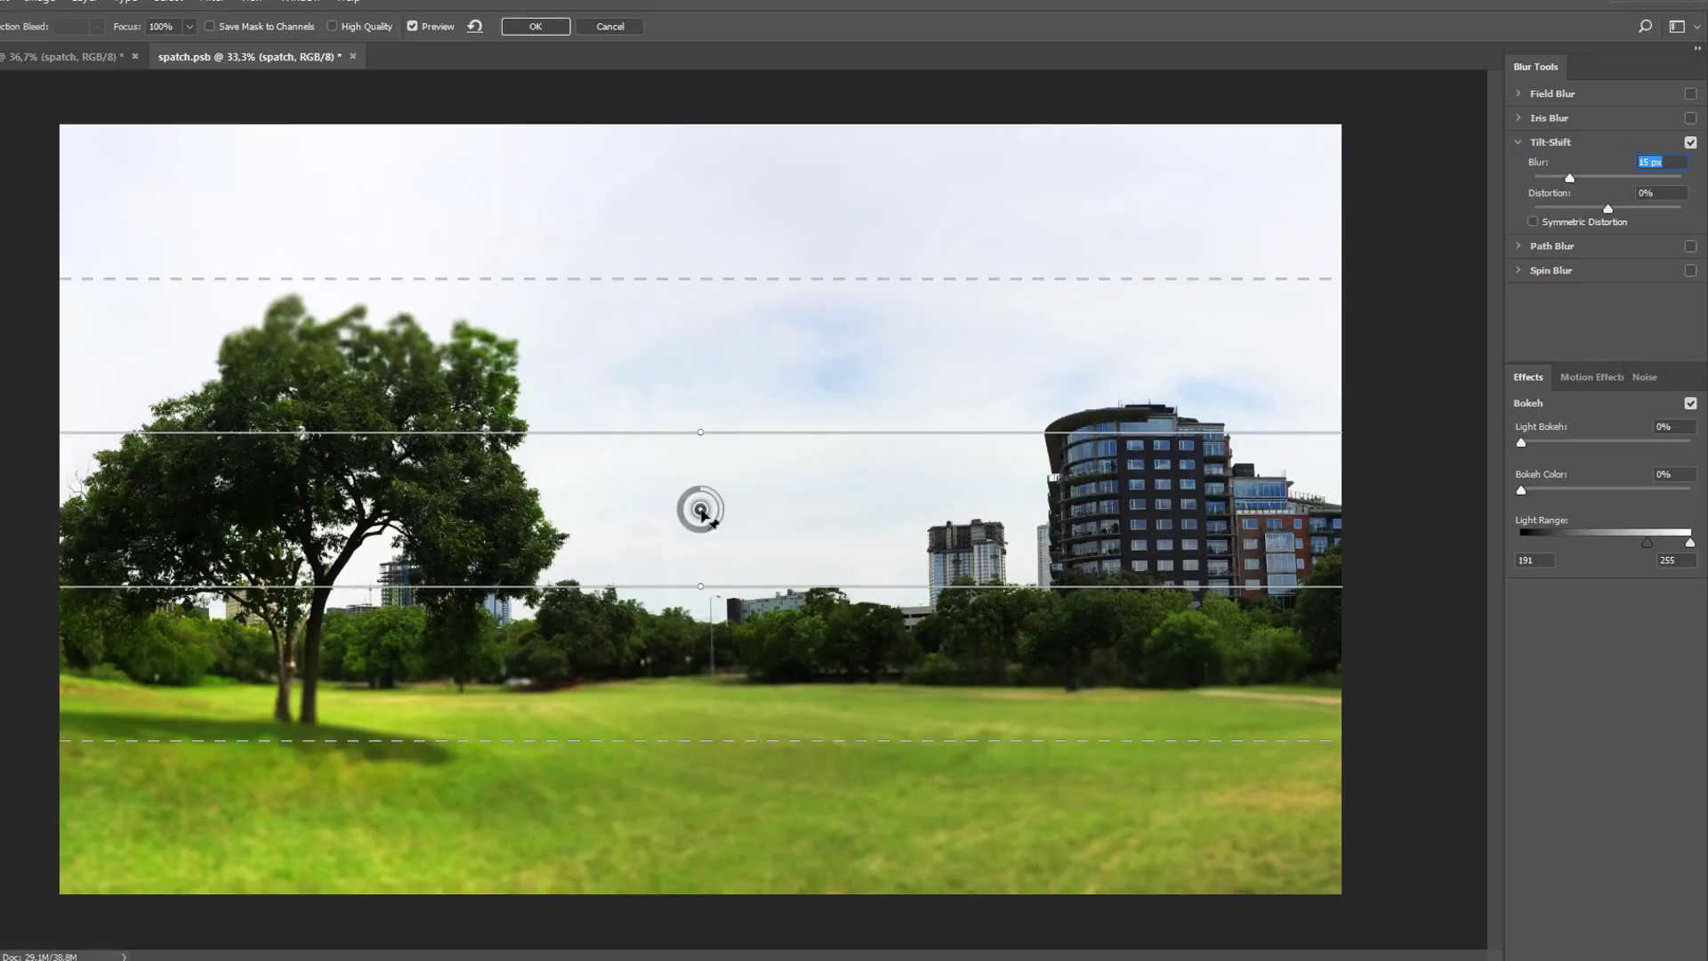
Drag the Tilt-Shift focus band onto the skyline and tree line
drag(701, 514, 705, 790)
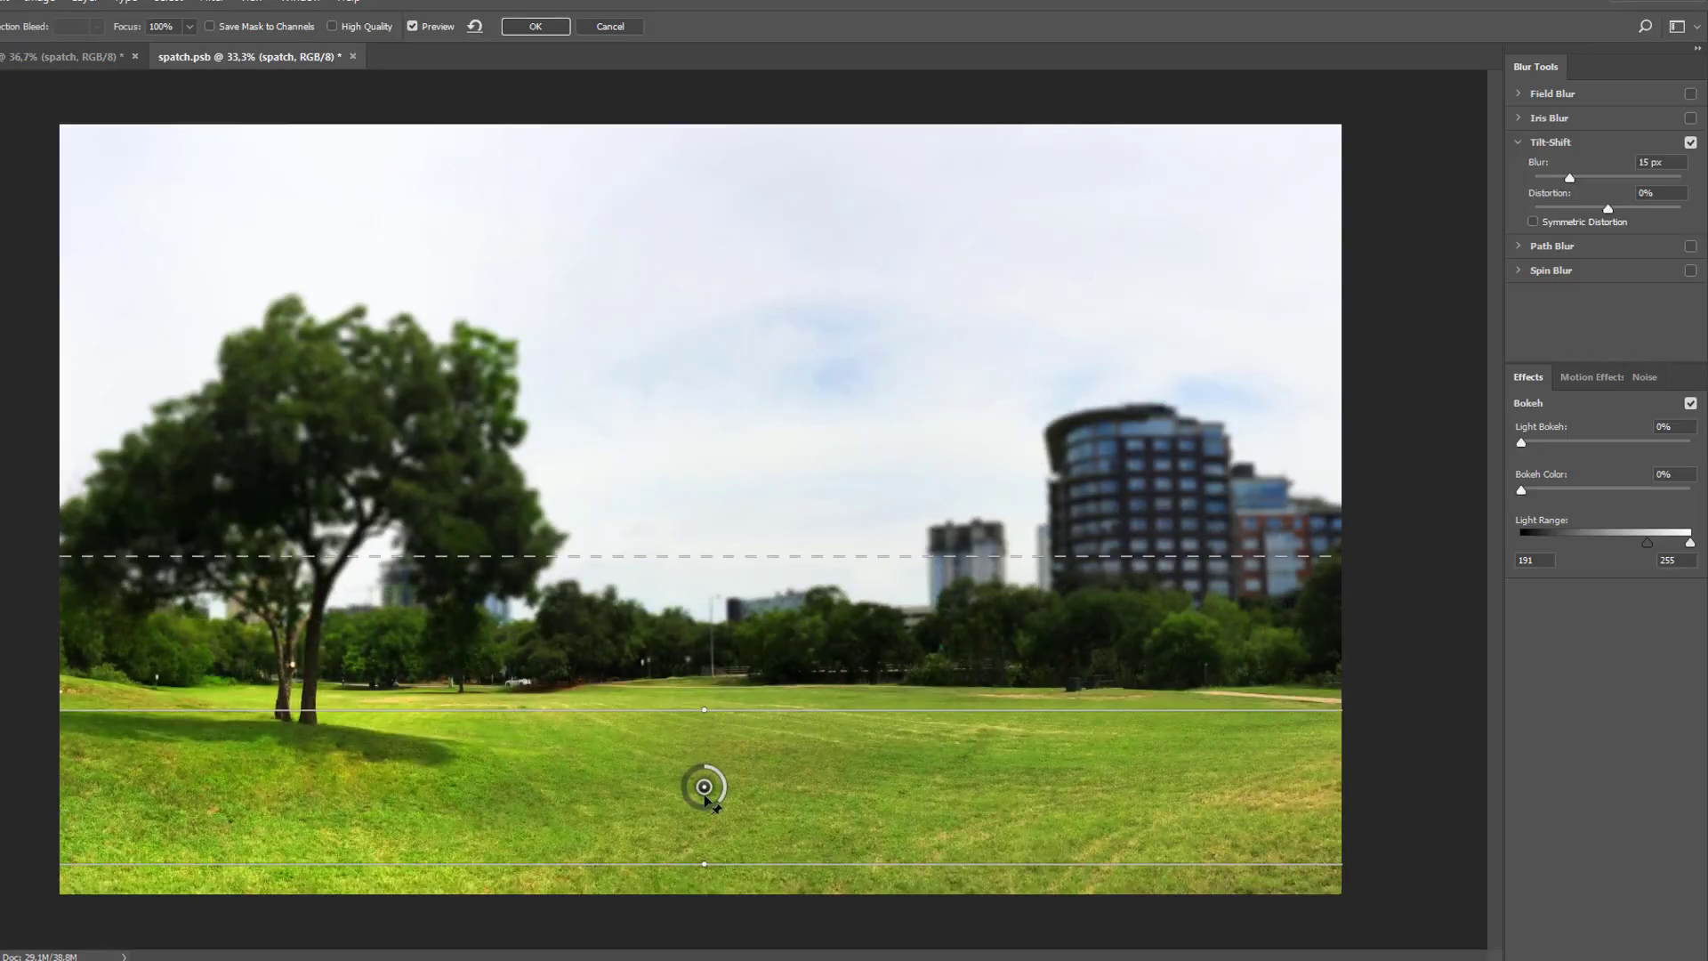
drag(704, 788, 702, 722)
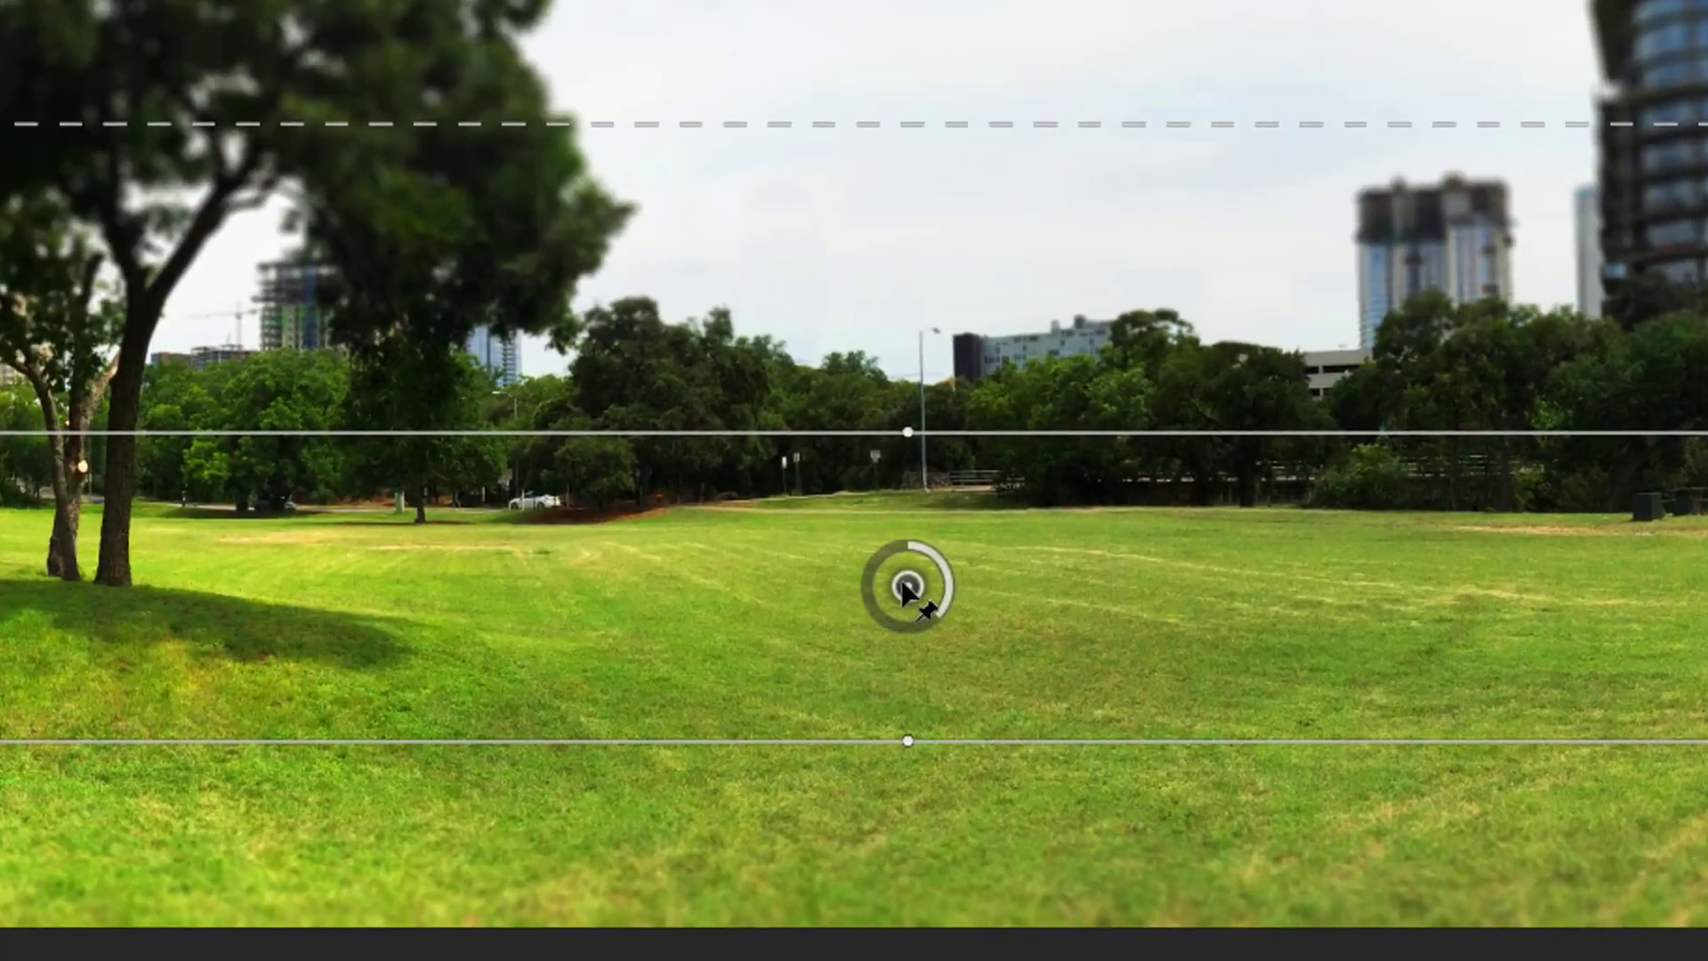
mouse_move(903, 585)
mouse_down()
mouse_move(885, 296)
mouse_move(892, 365)
mouse_move(666, 569)
mouse_up()
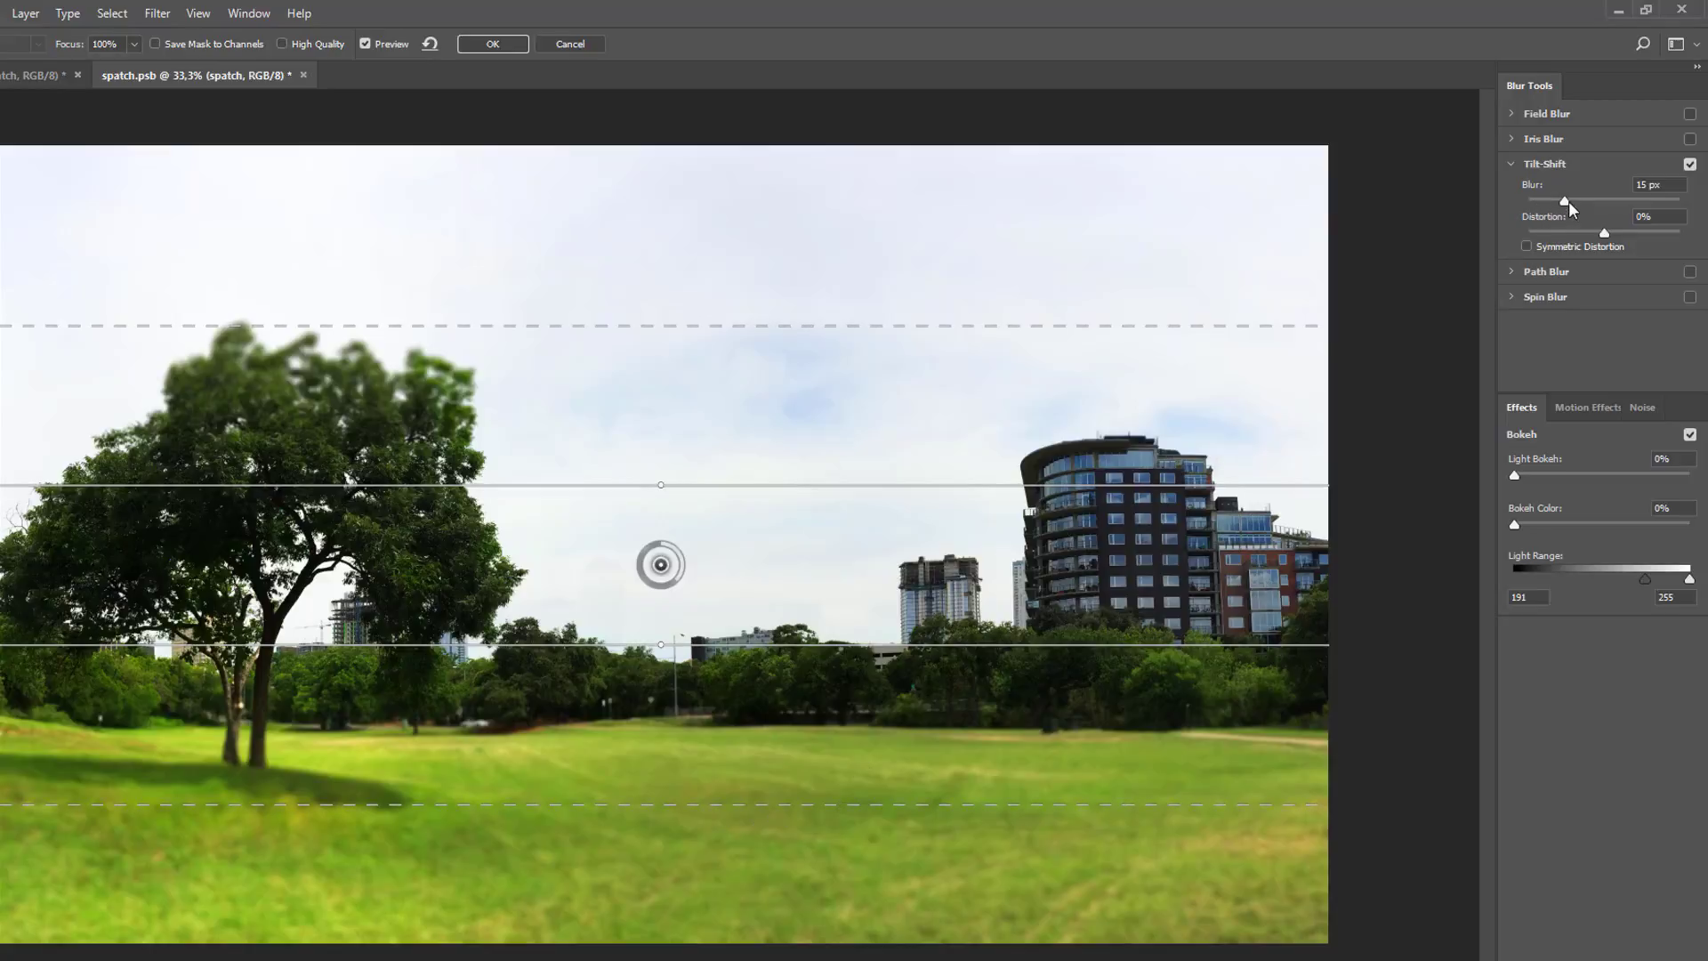
Set the Tilt-Shift blur amount to 9 px
drag(1565, 203, 1680, 200)
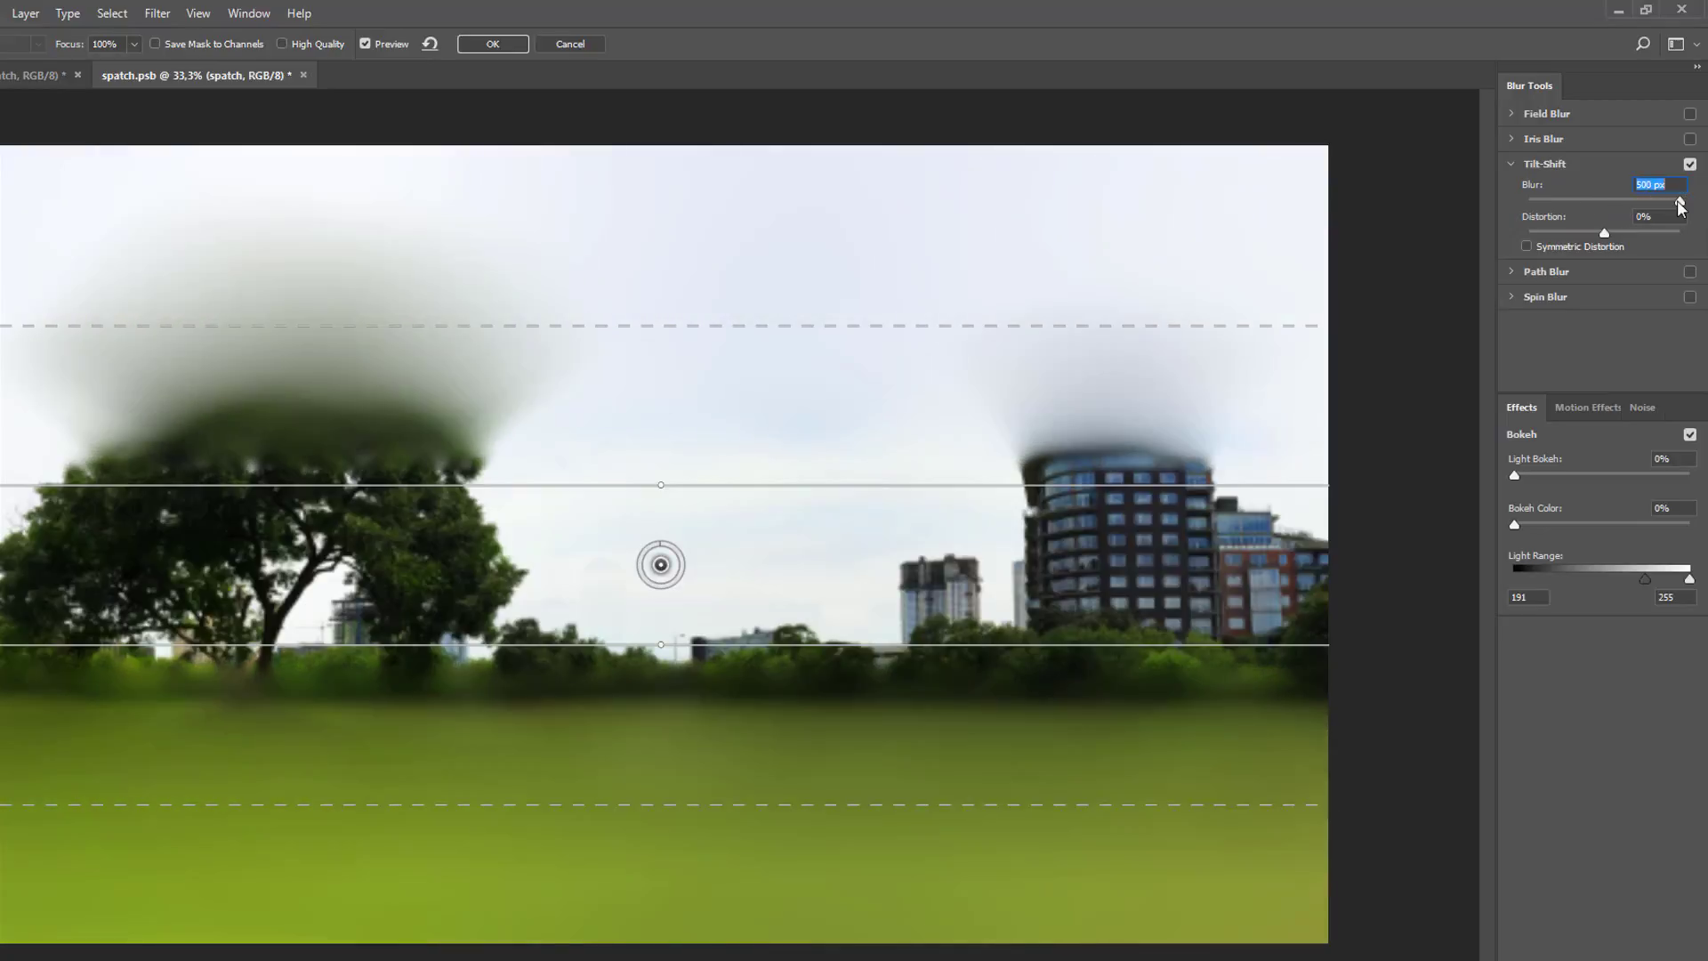
drag(1609, 200, 1531, 206)
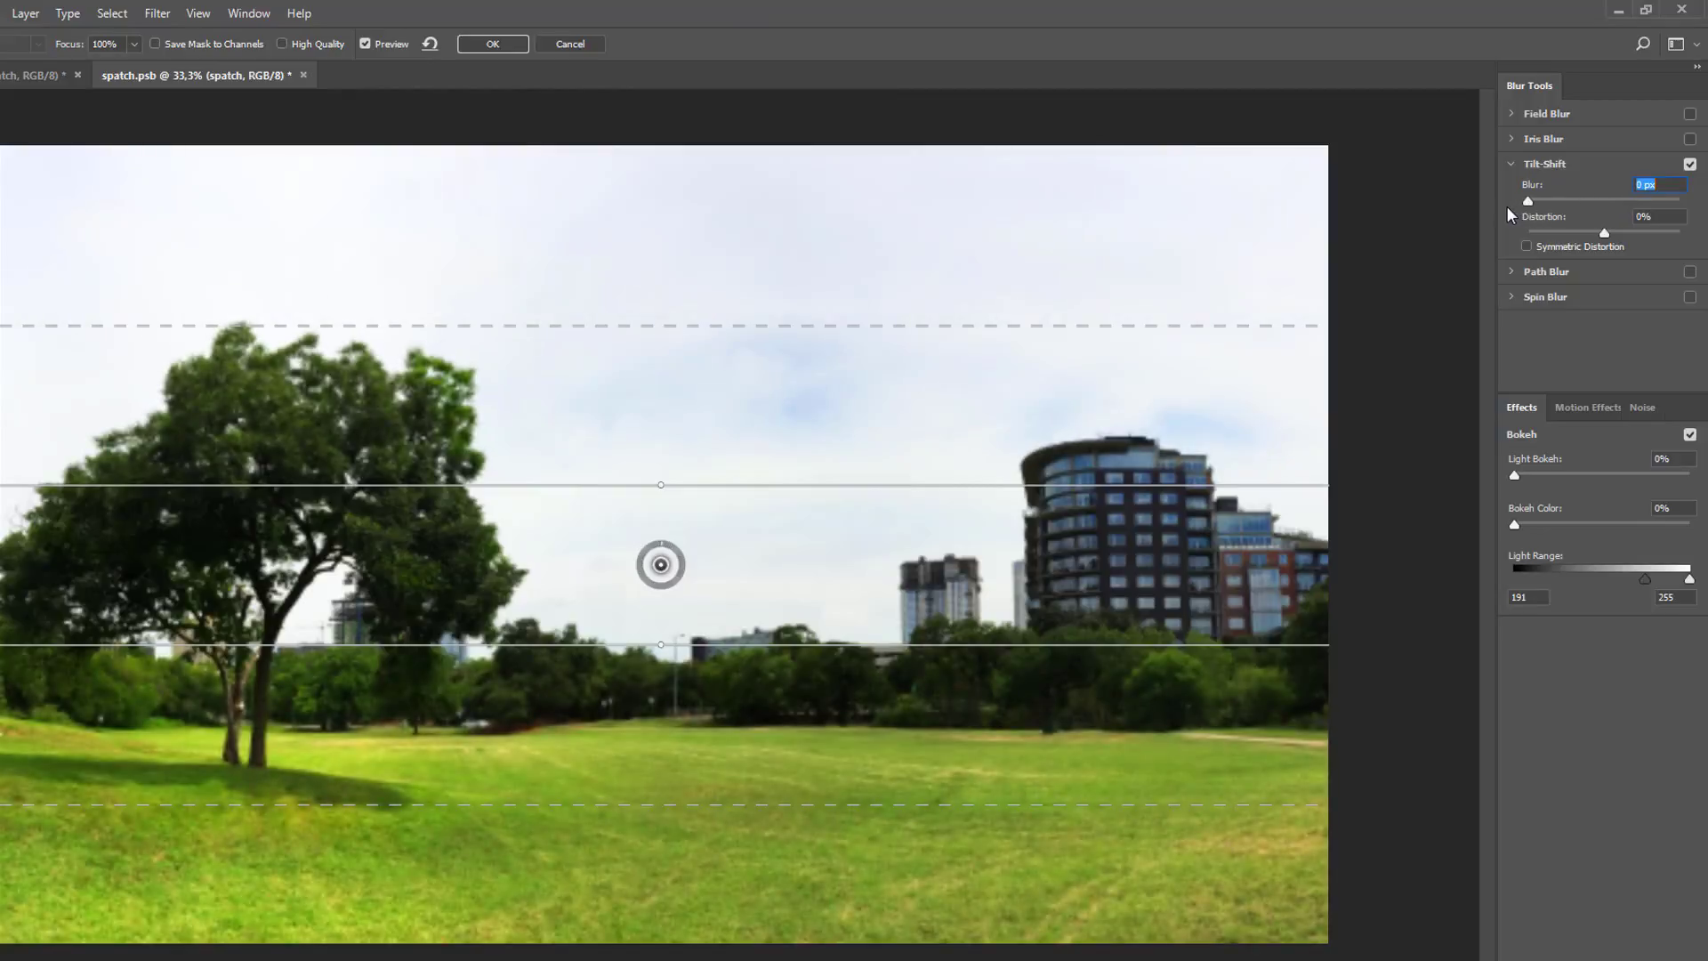
drag(1529, 203, 1564, 201)
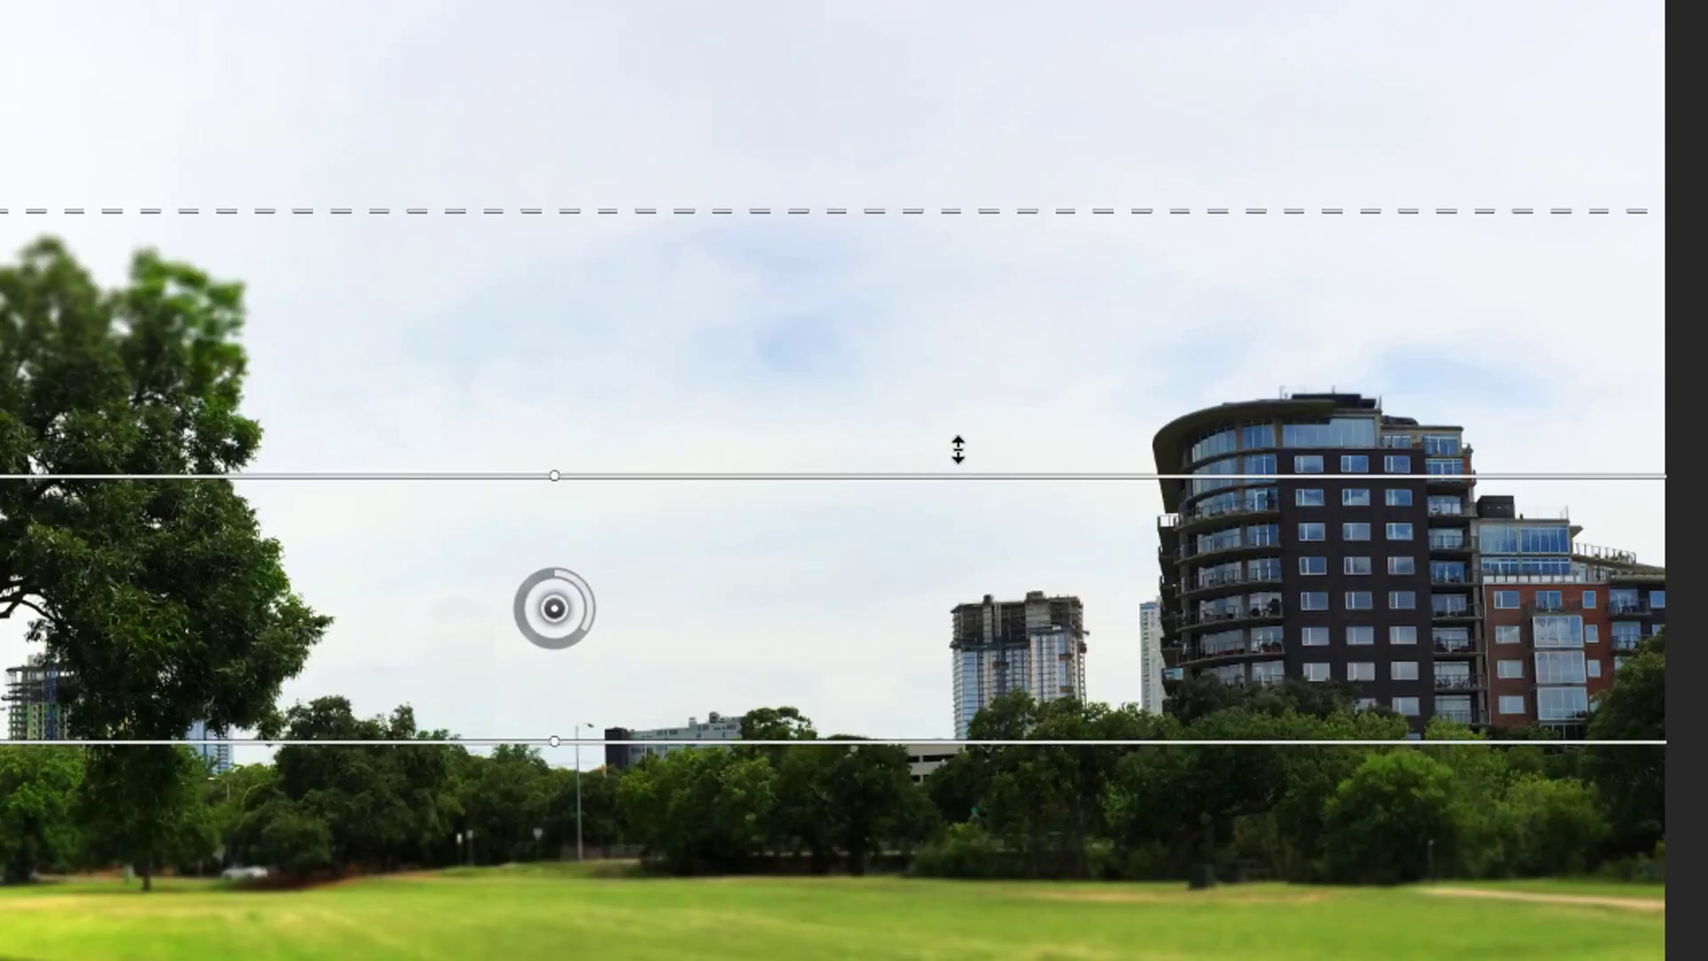
Reposition the focus and feather lines around the tree line and tilt the band slightly
drag(957, 449, 957, 392)
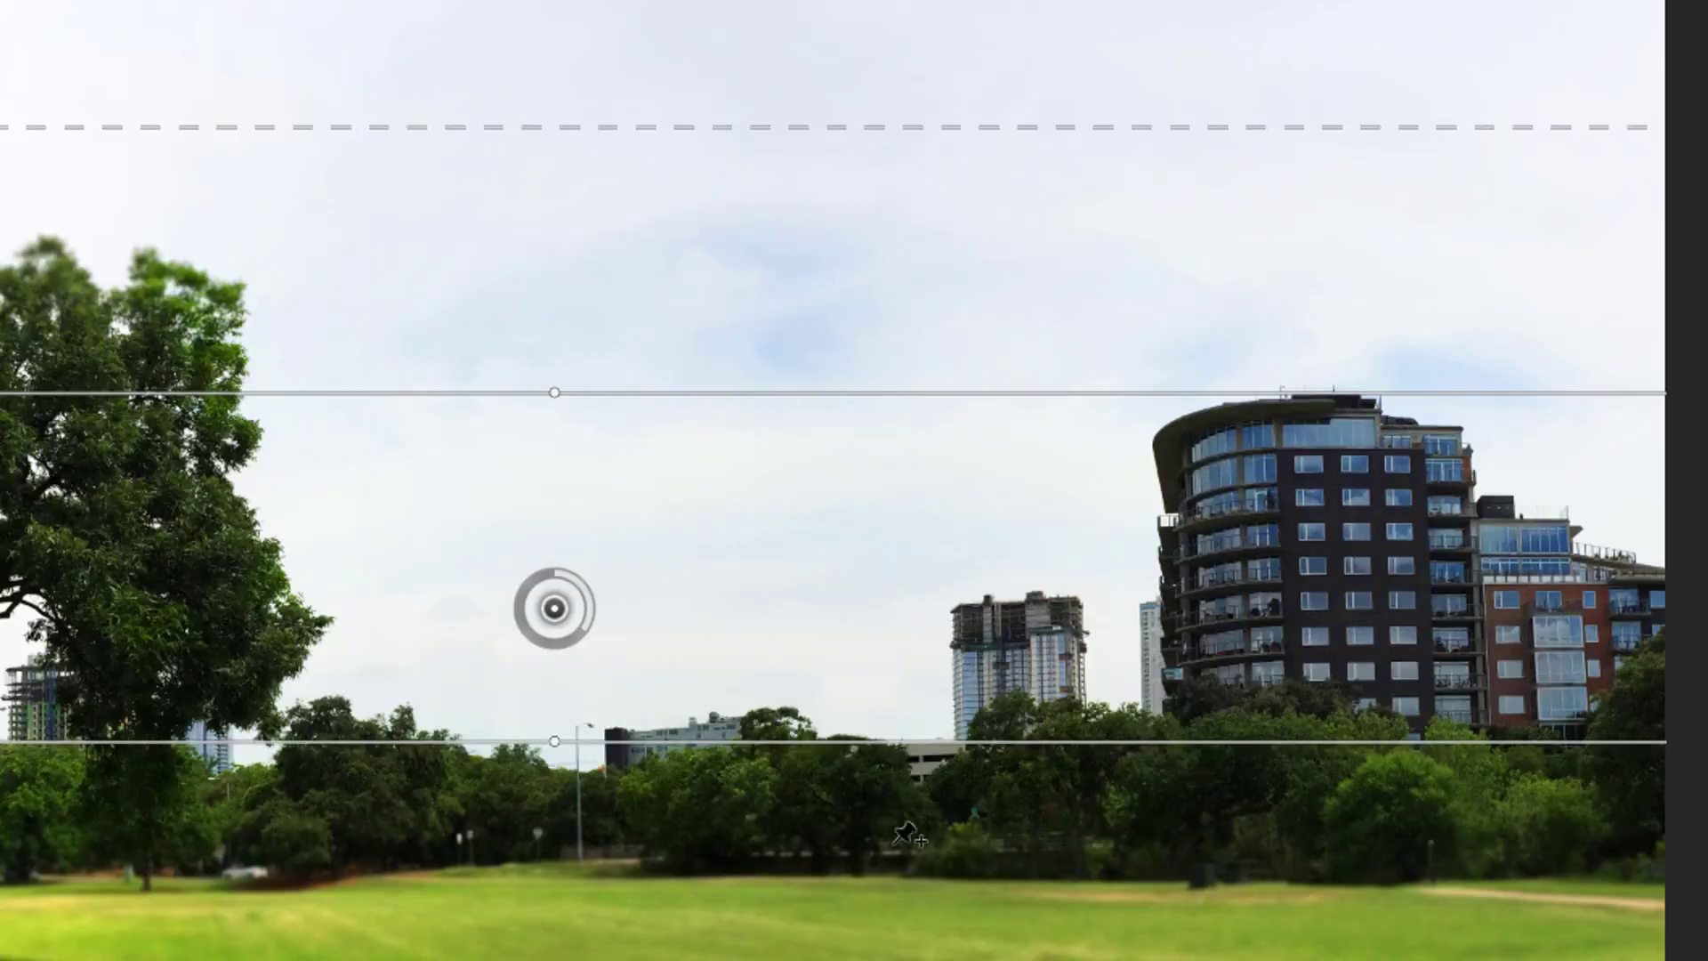
drag(1098, 820, 1098, 959)
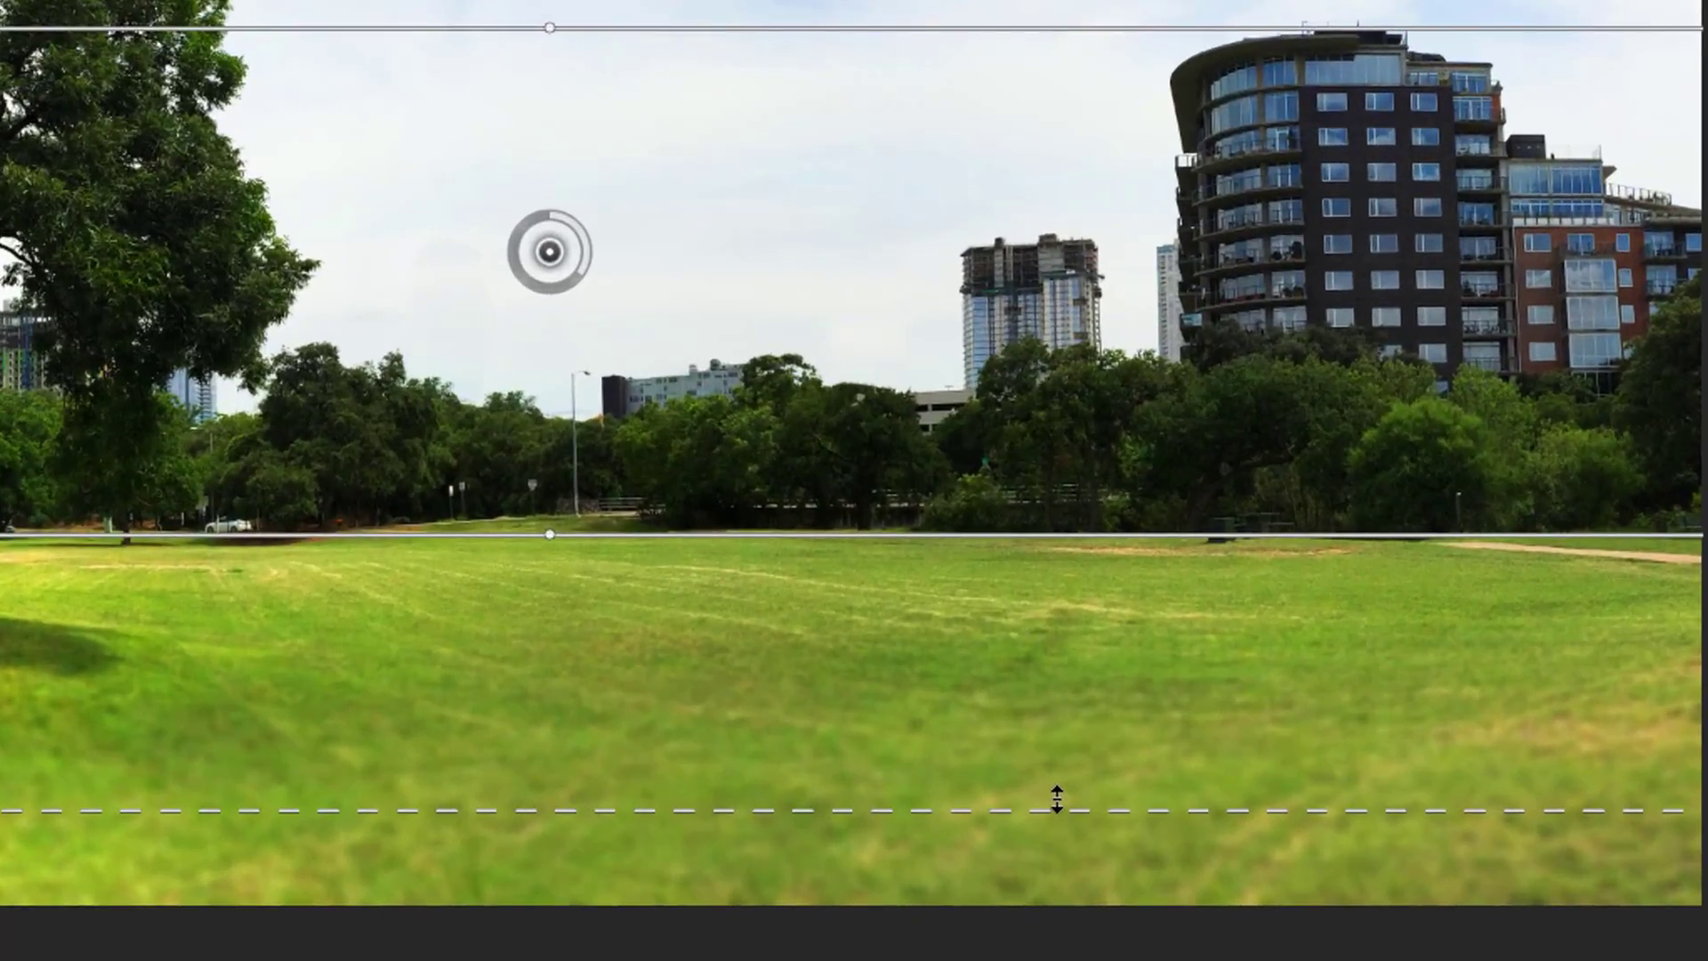
drag(1056, 799, 1051, 698)
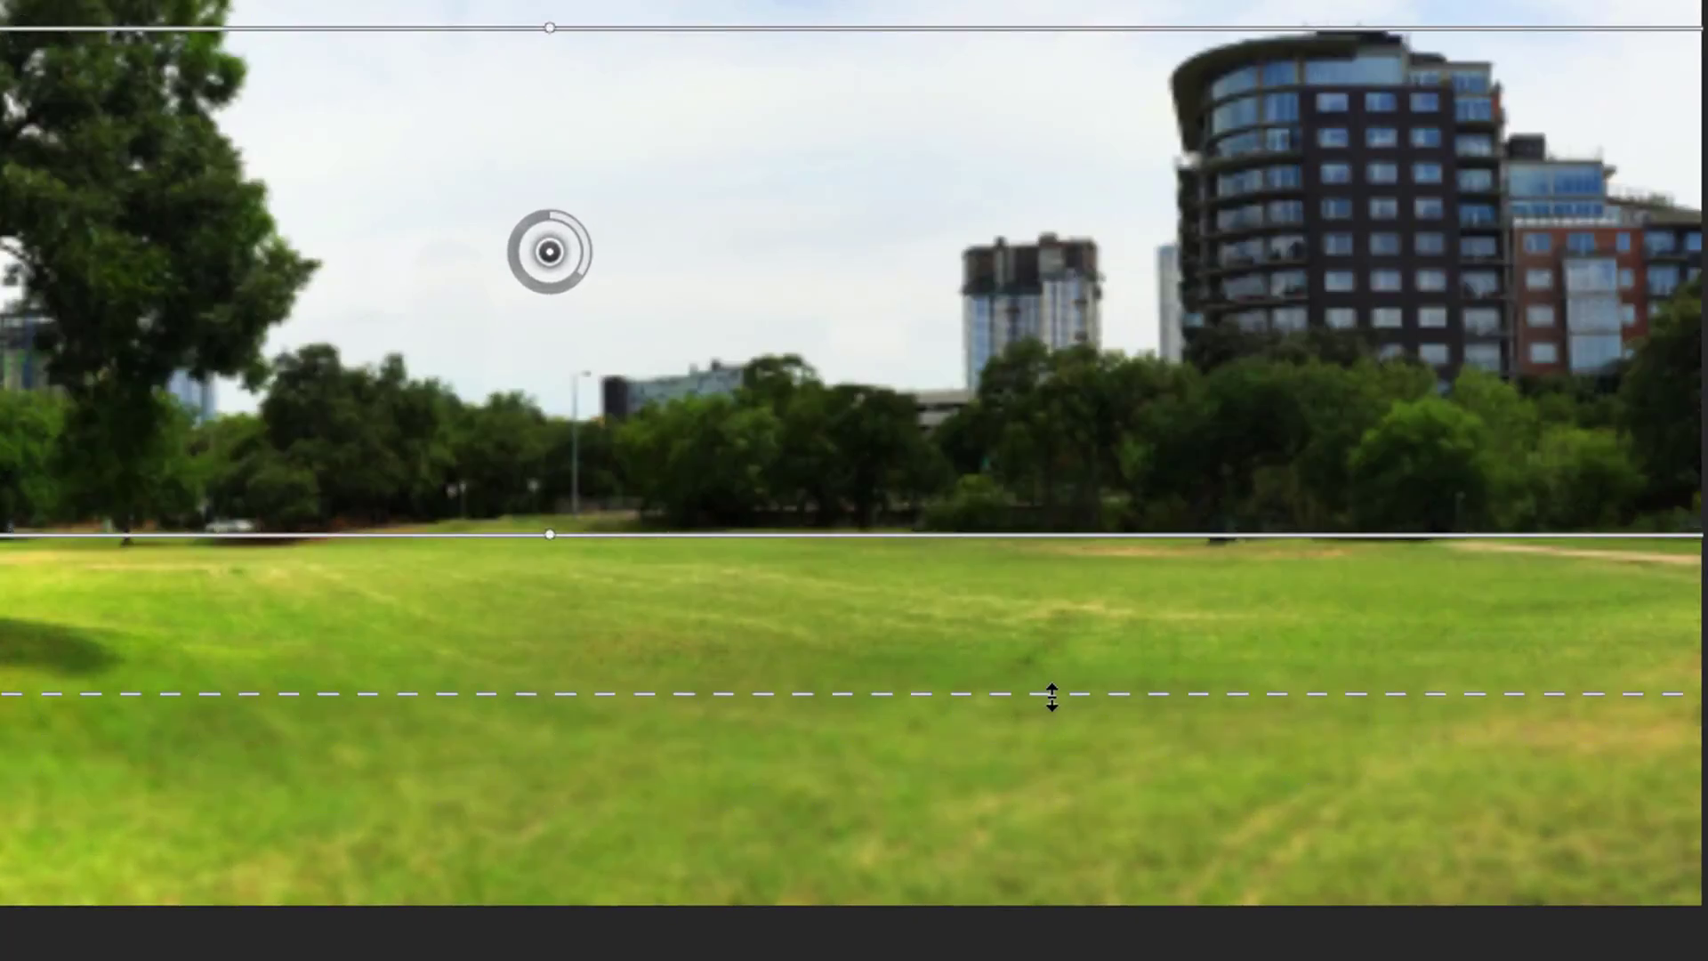
drag(1052, 698, 1050, 669)
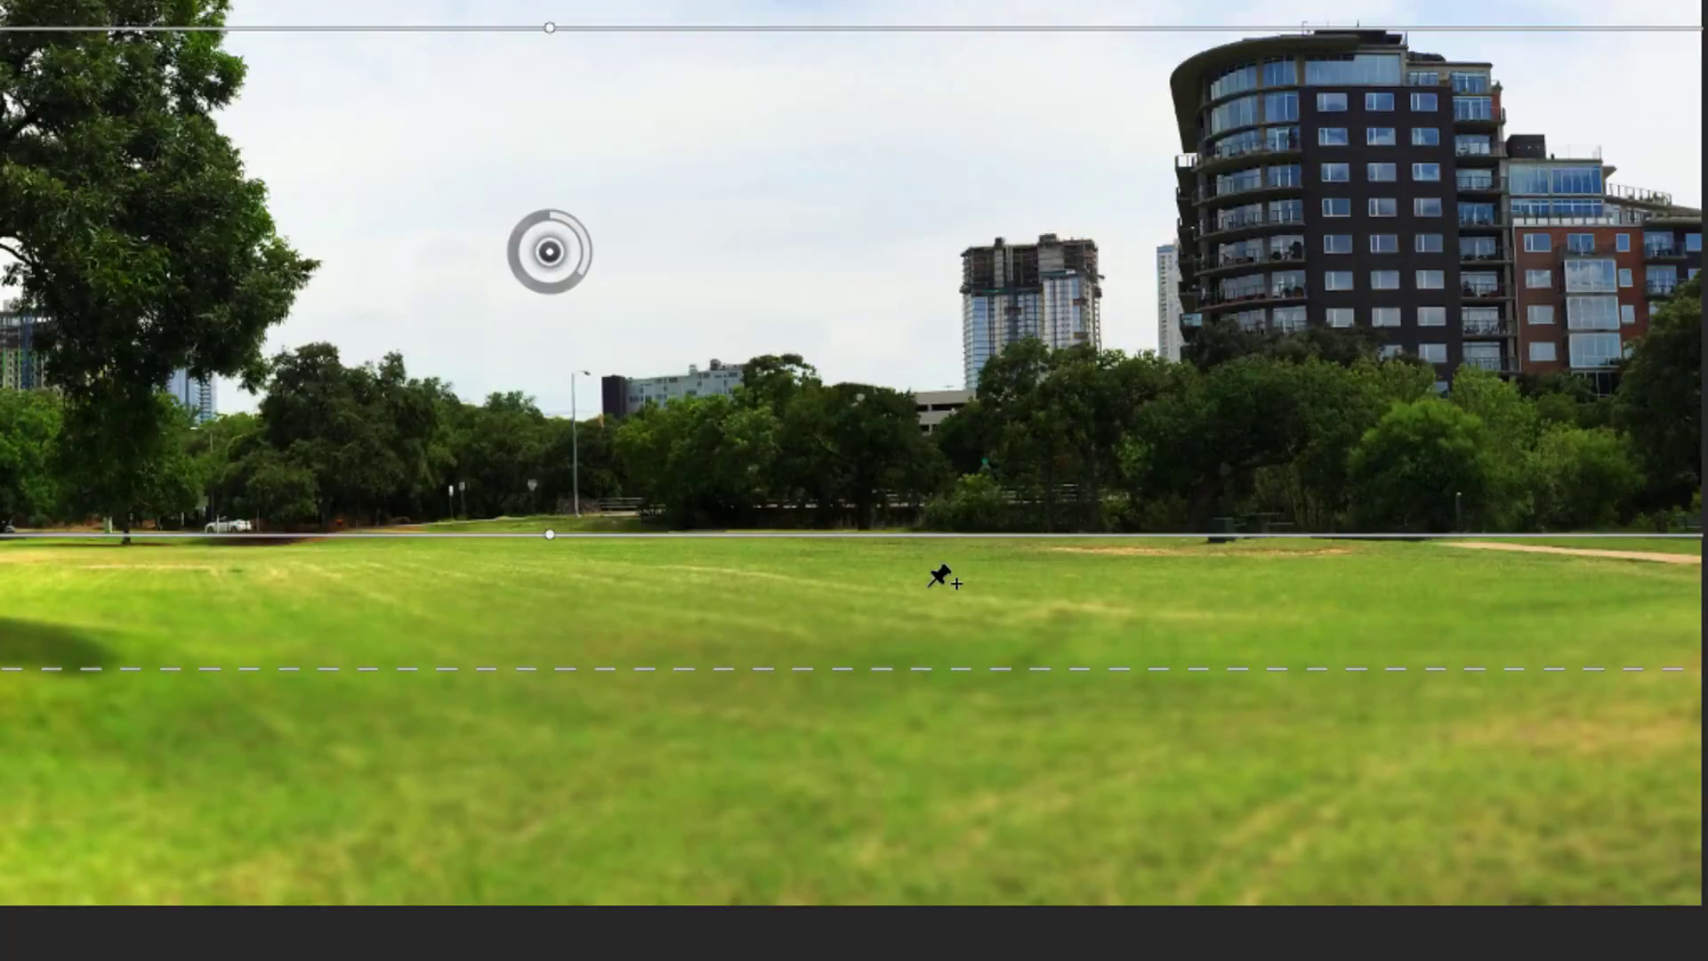
scroll(837, 383, up, 5)
scroll(774, 267, up, 1)
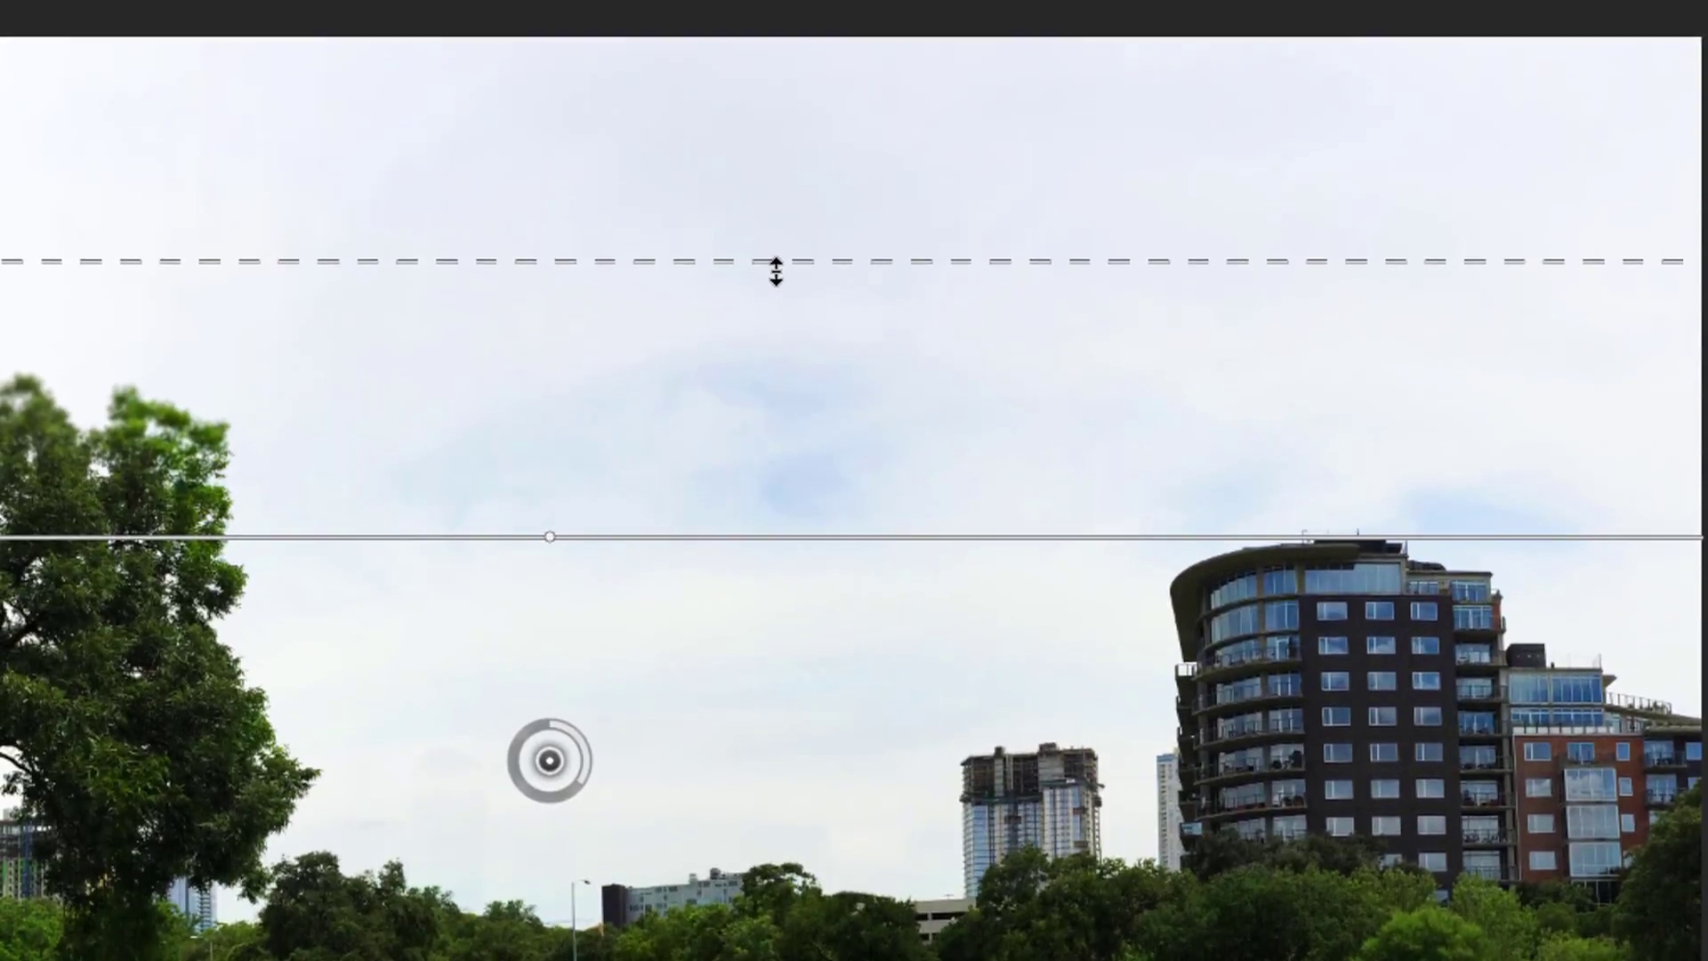
scroll(534, 338, left, 1)
scroll(286, 408, left, 5)
scroll(449, 509, left, 1)
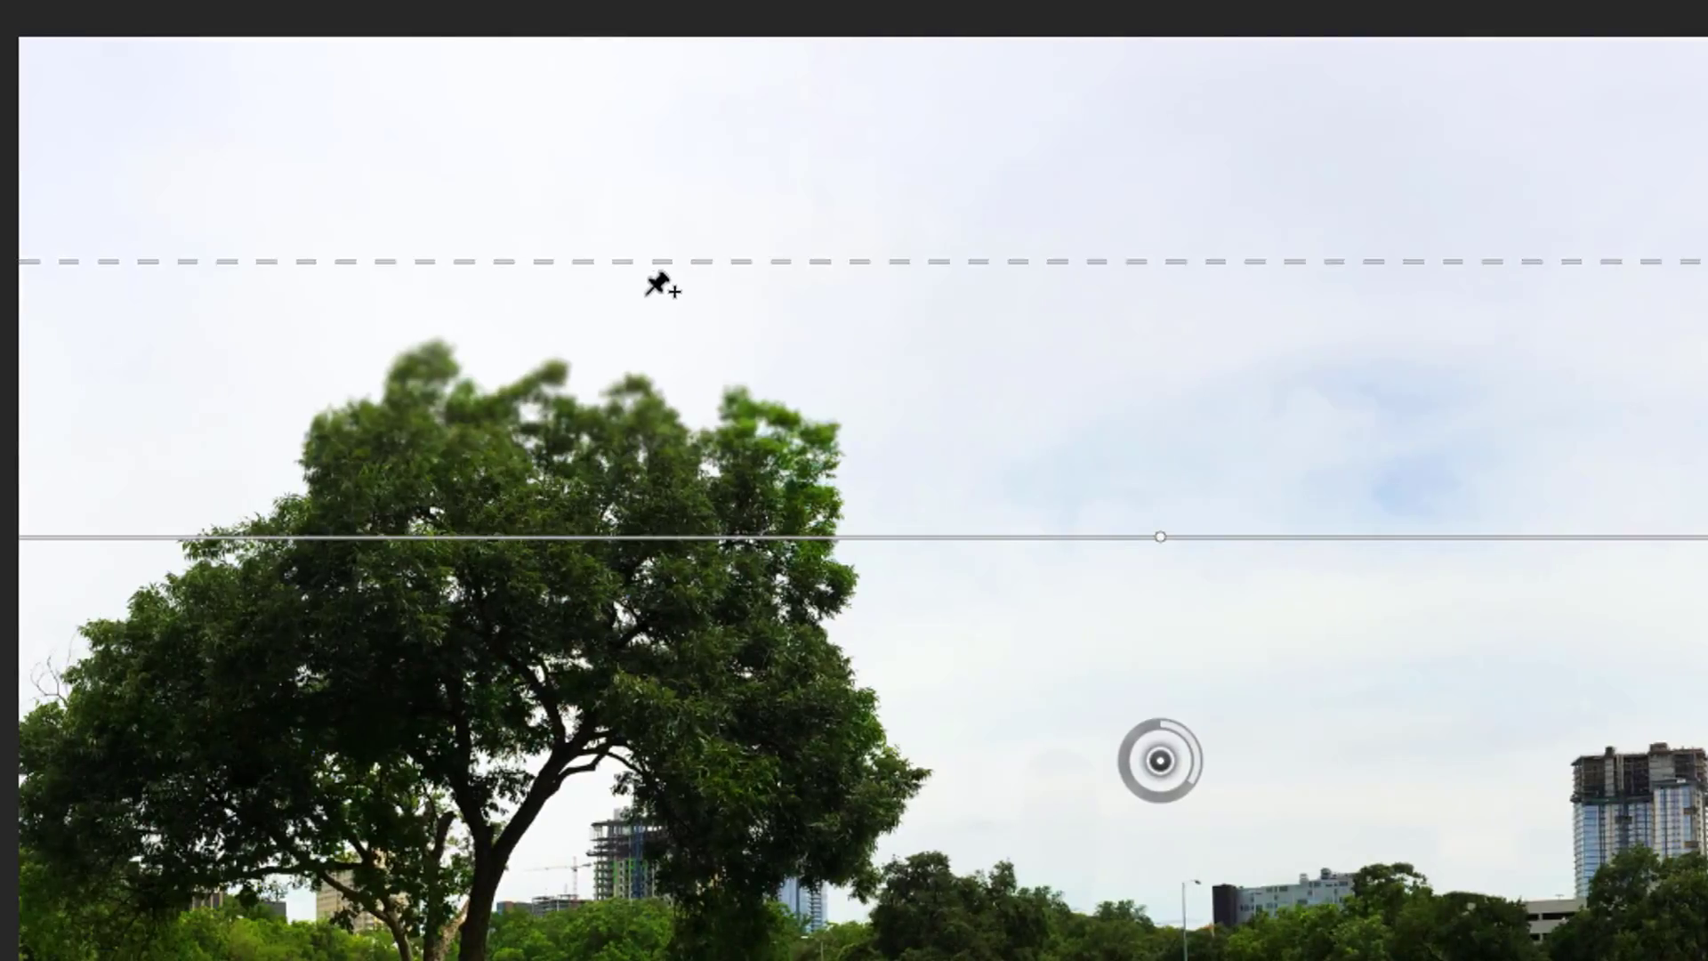
drag(647, 270, 631, 412)
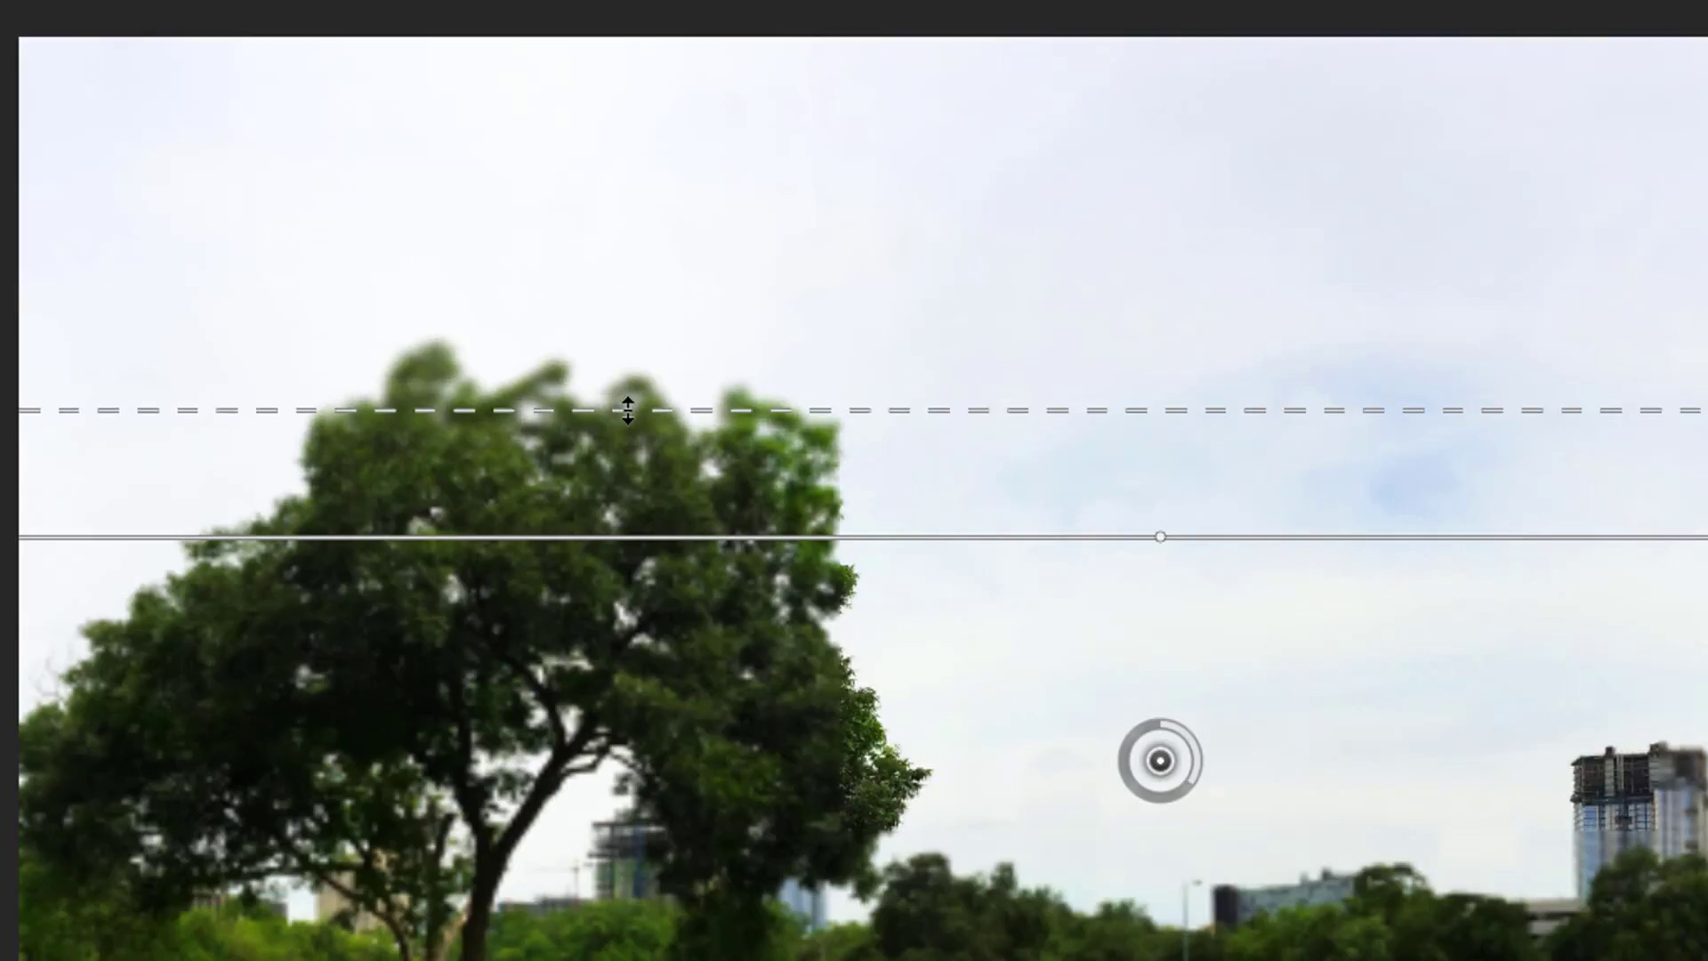
drag(648, 405, 650, 415)
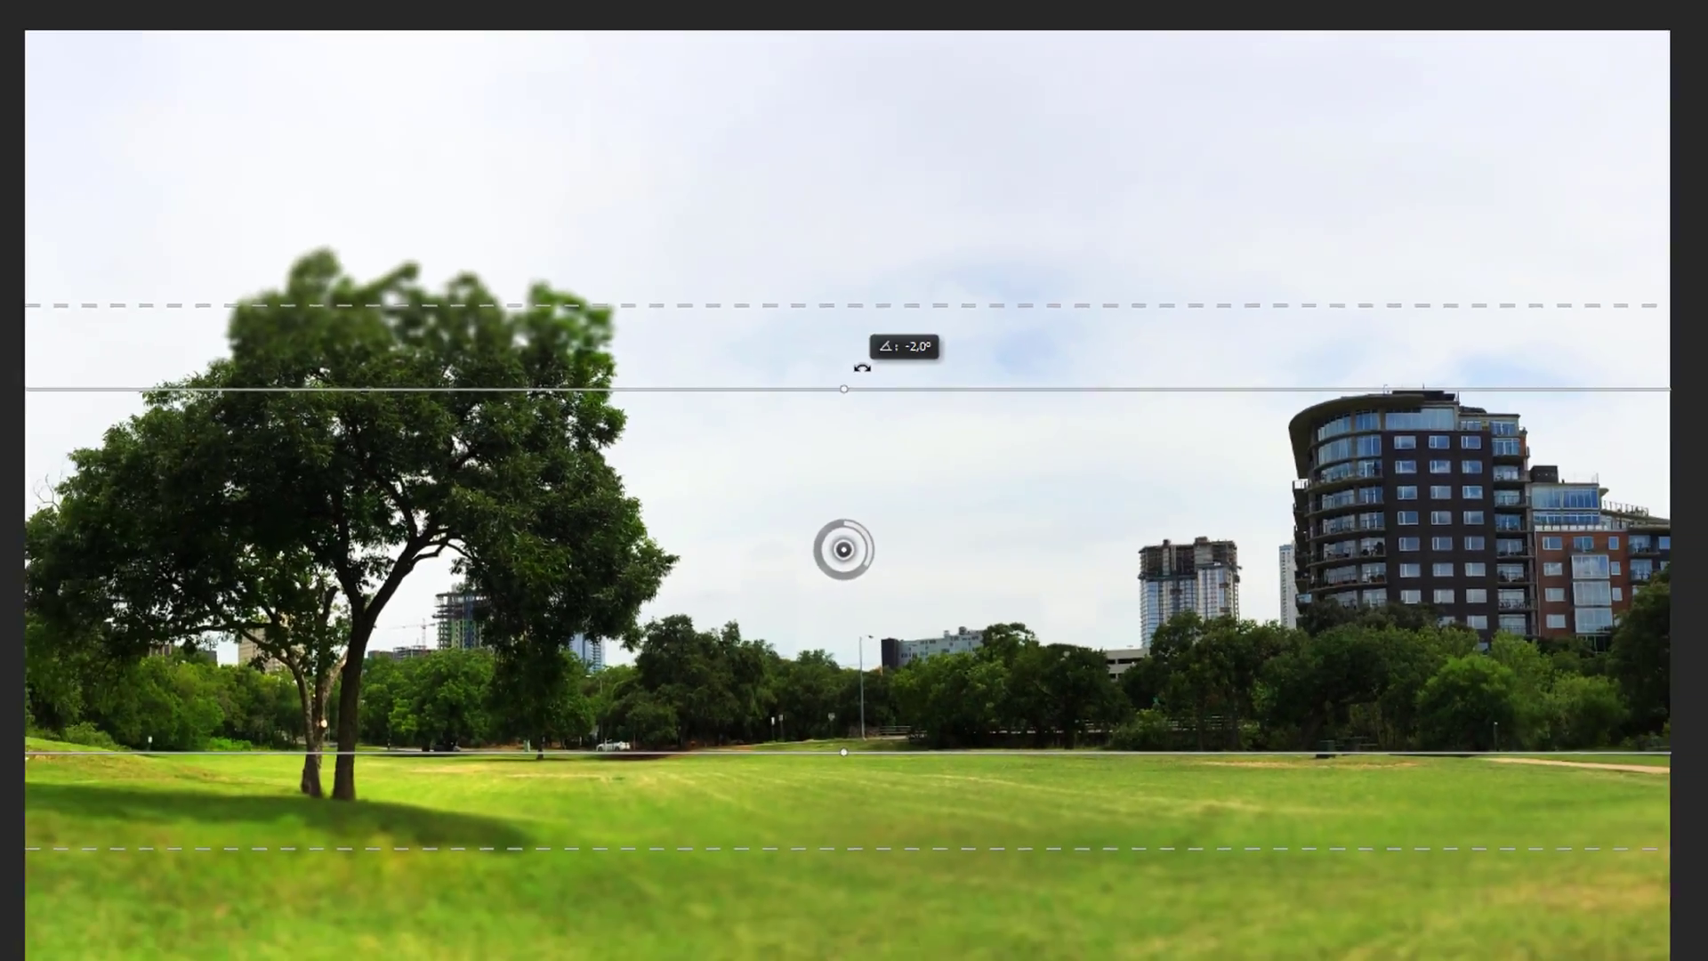
mouse_move(850, 391)
mouse_down()
mouse_move(902, 391)
mouse_move(819, 353)
mouse_move(846, 361)
mouse_up()
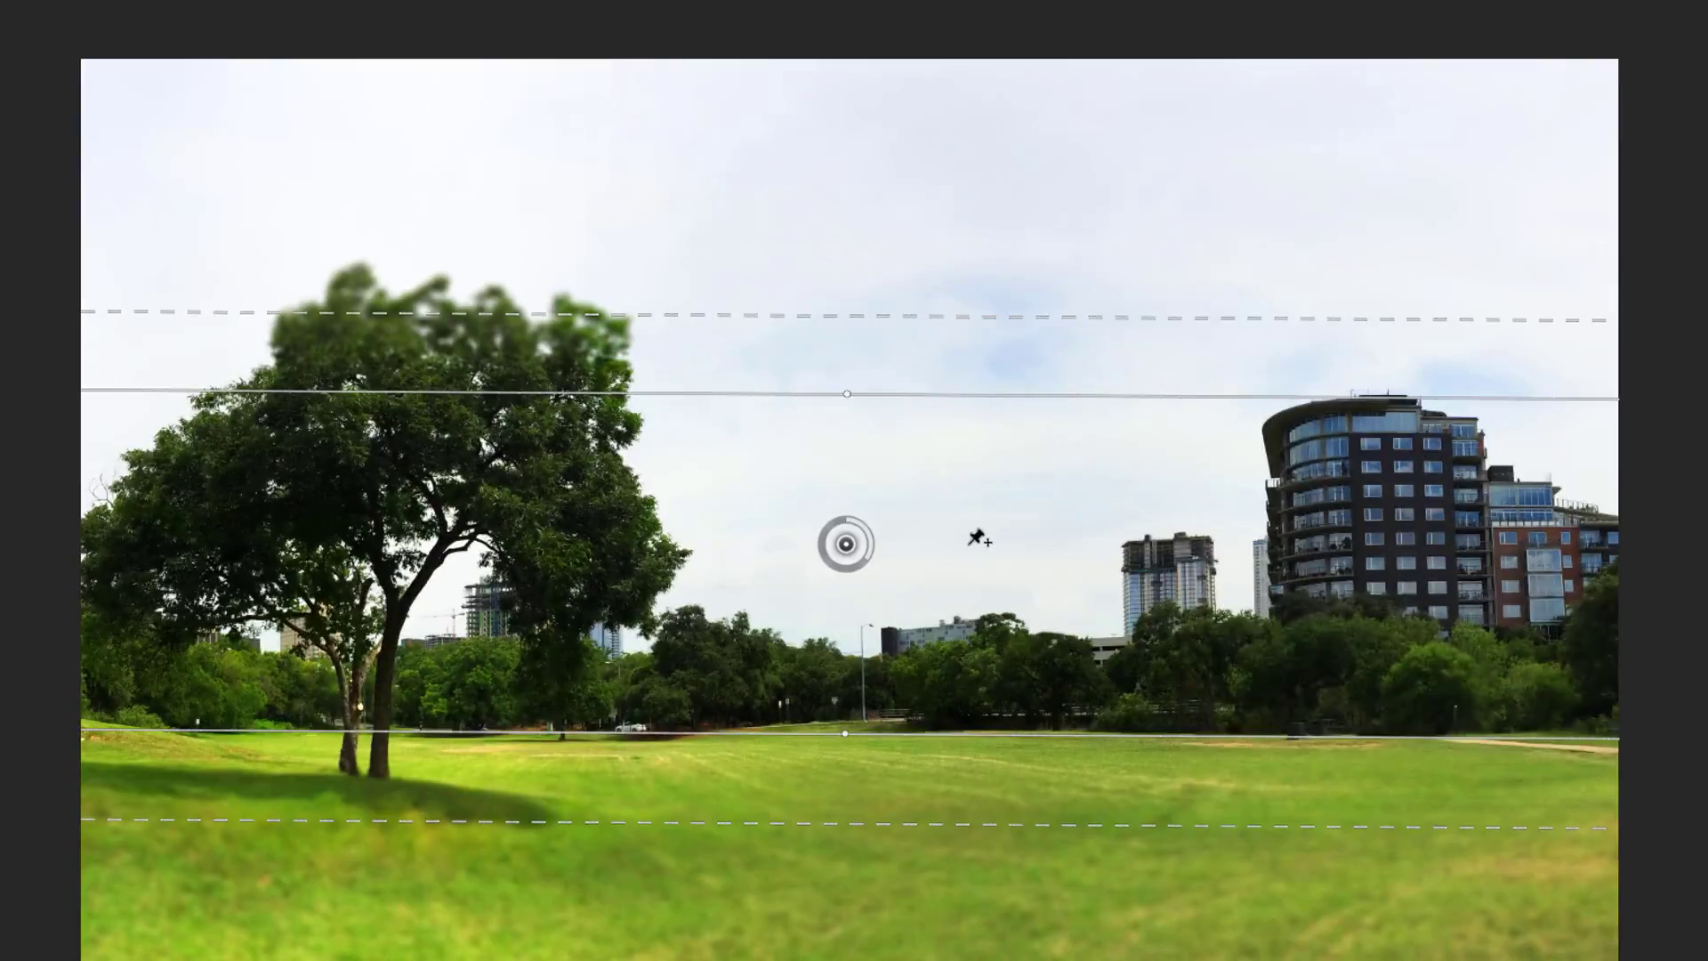
Set the Tilt-Shift blur to 17 px and apply it as a smart filter
drag(850, 568, 819, 560)
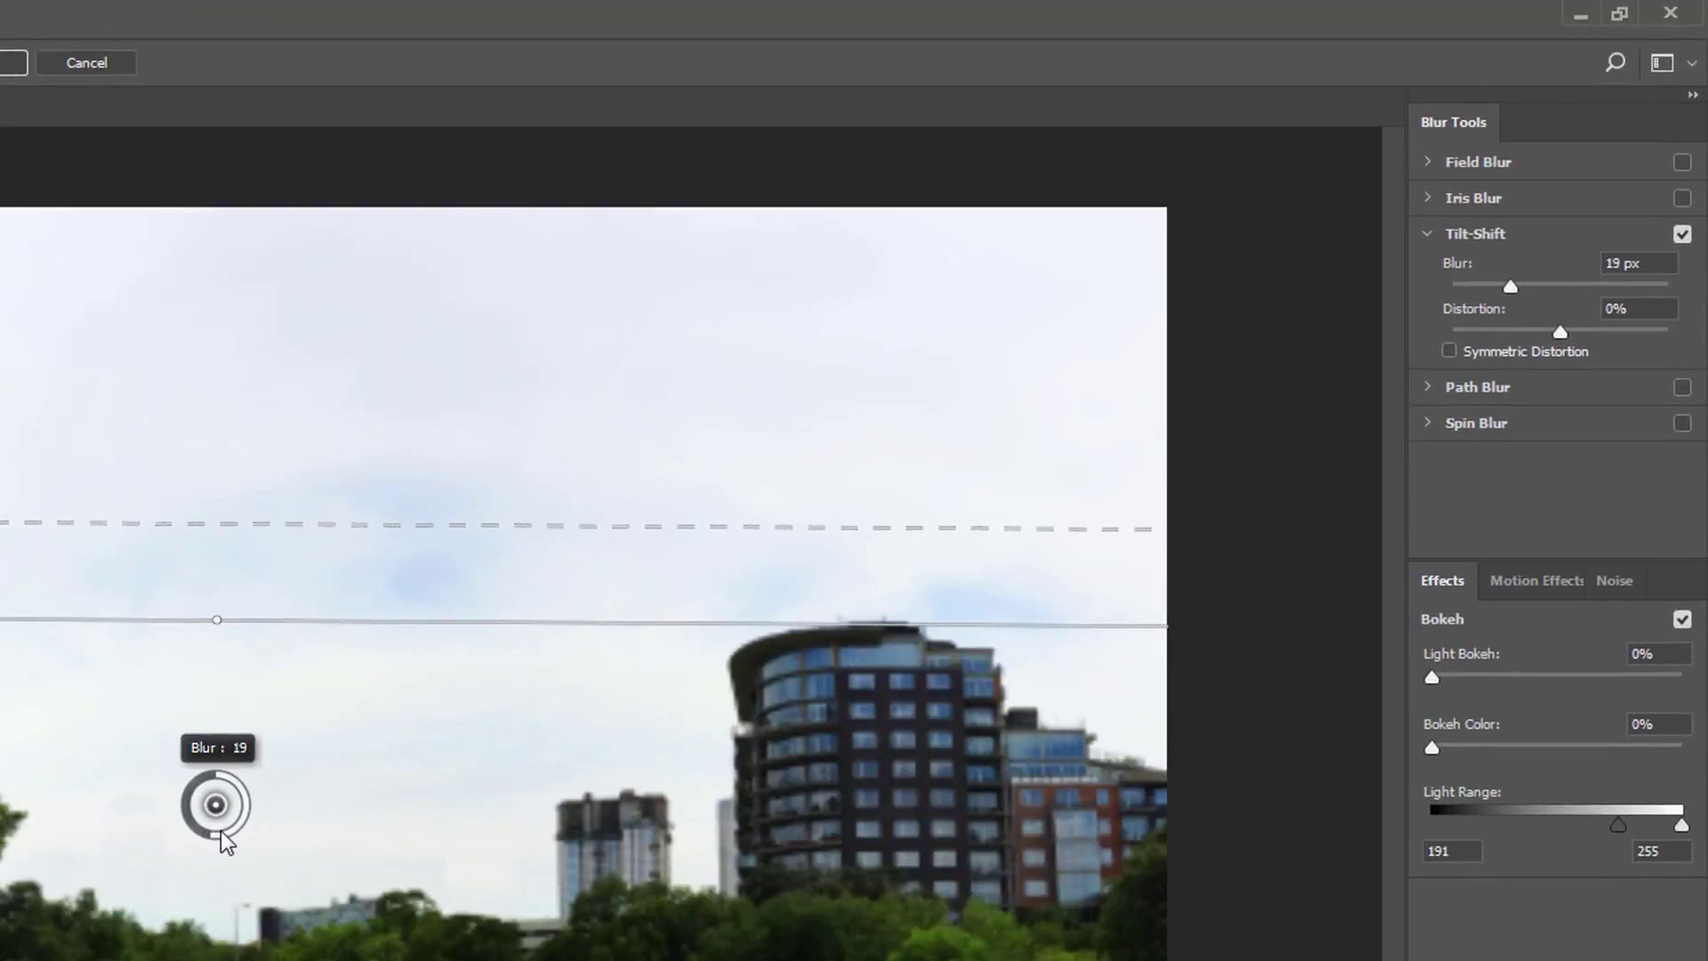
drag(598, 610, 627, 608)
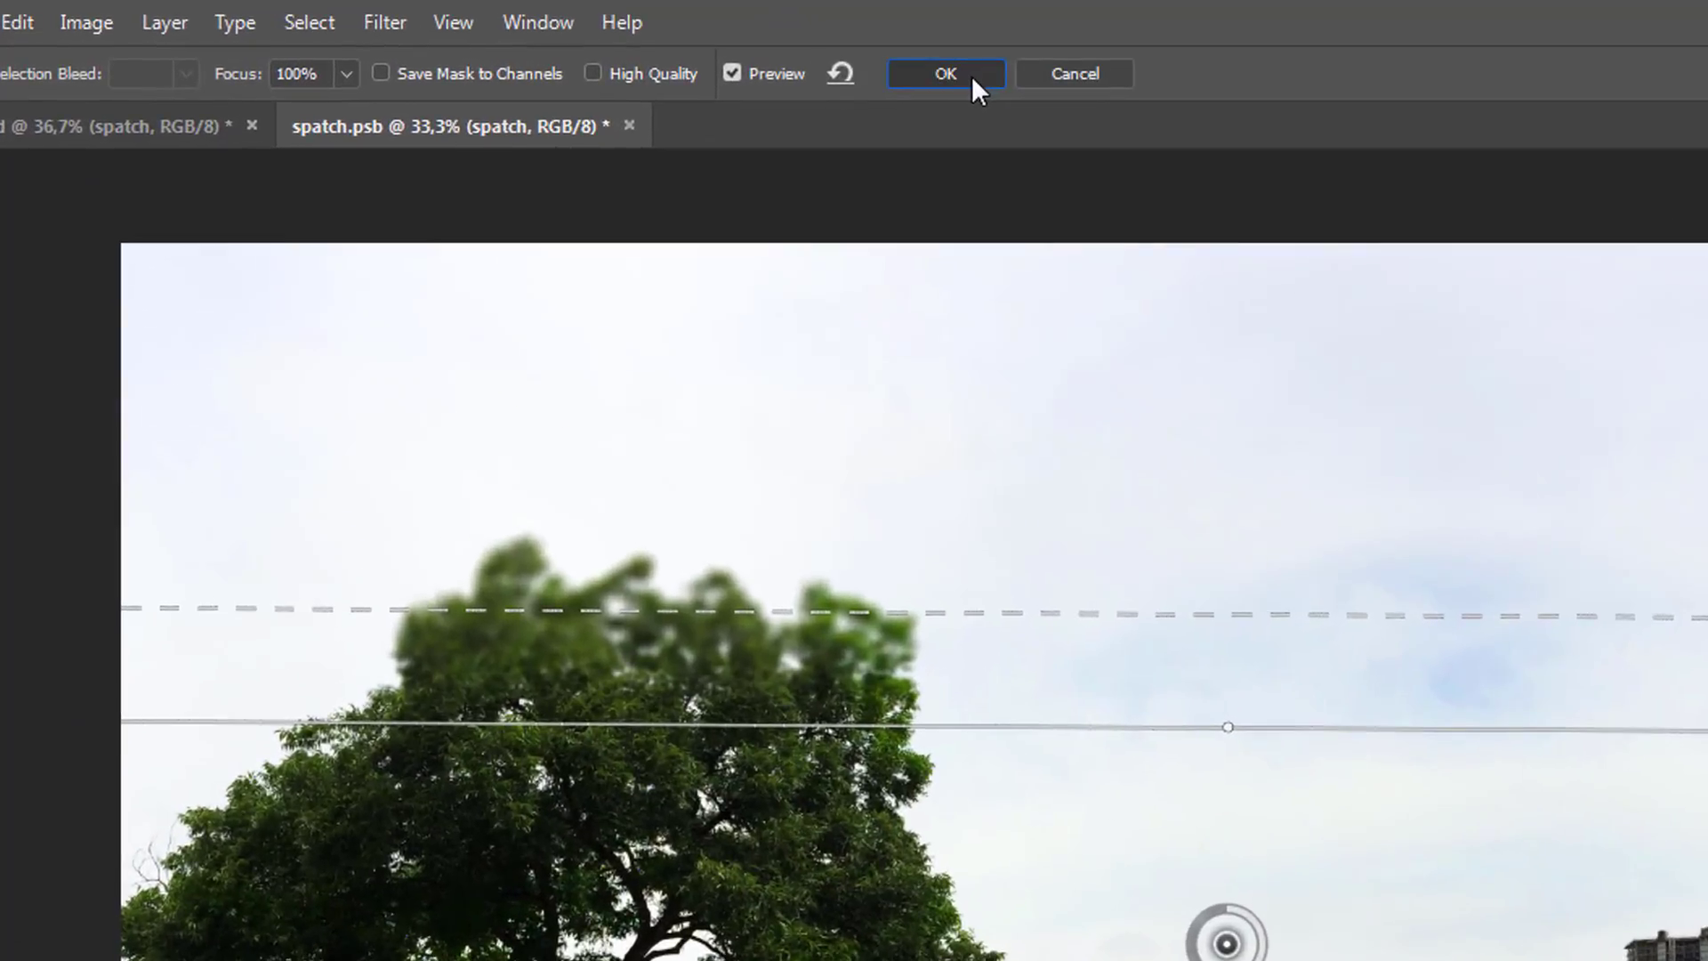
click(972, 76)
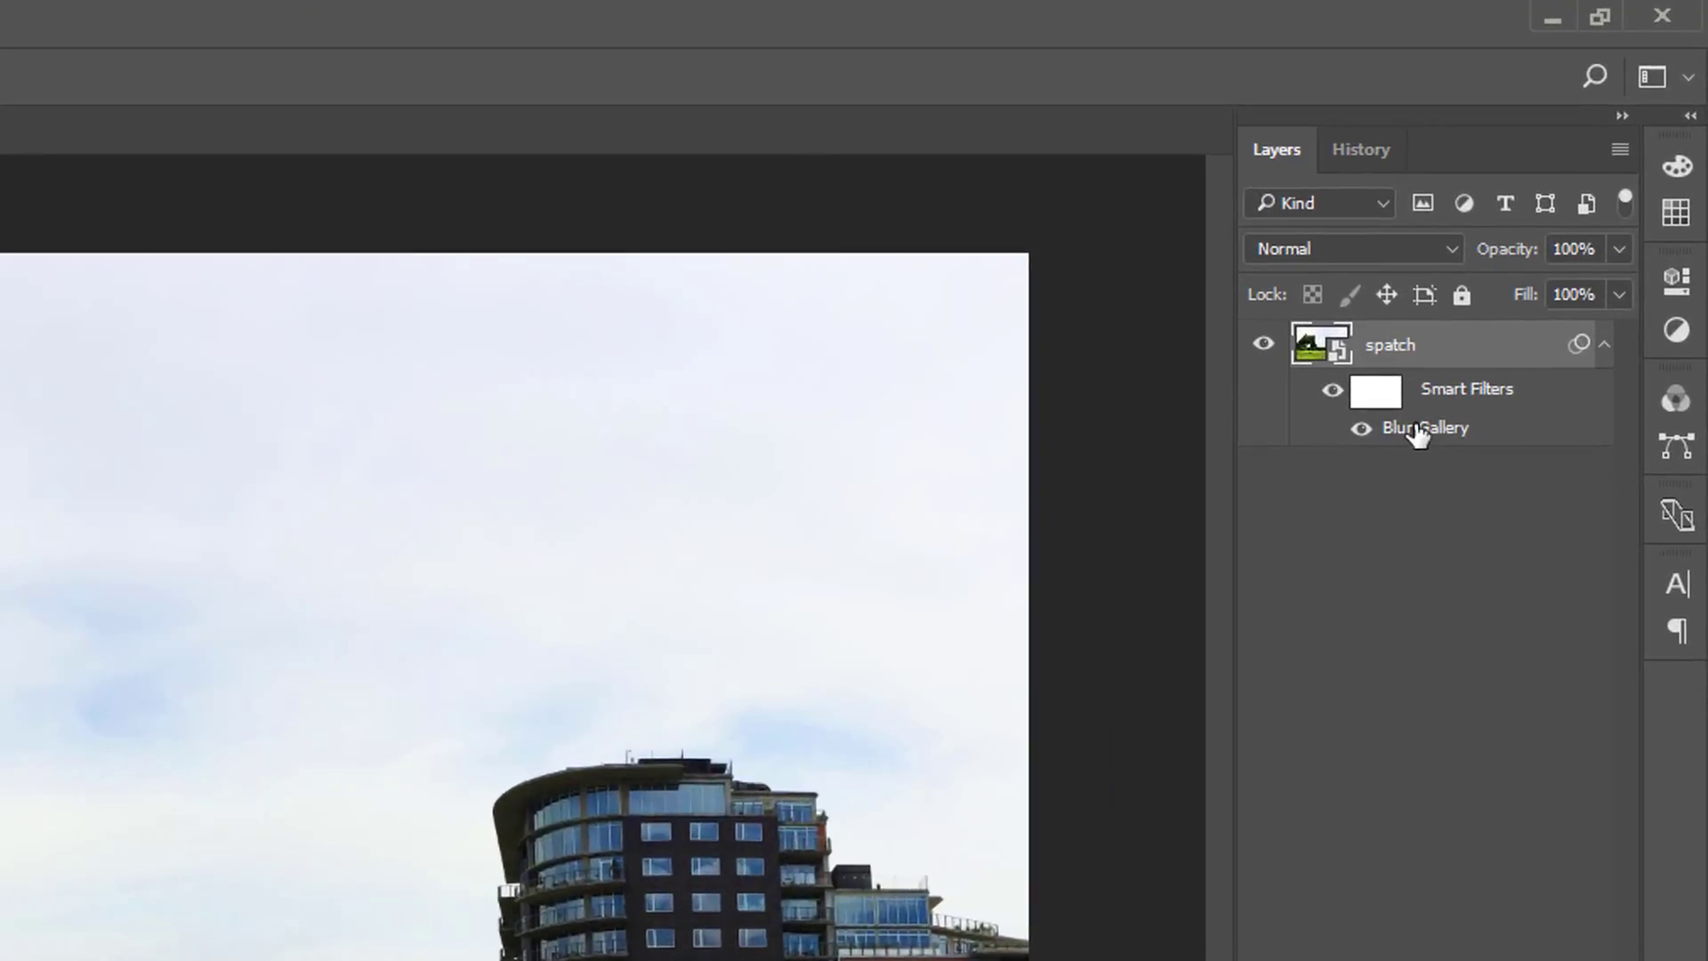
double_click(1419, 428)
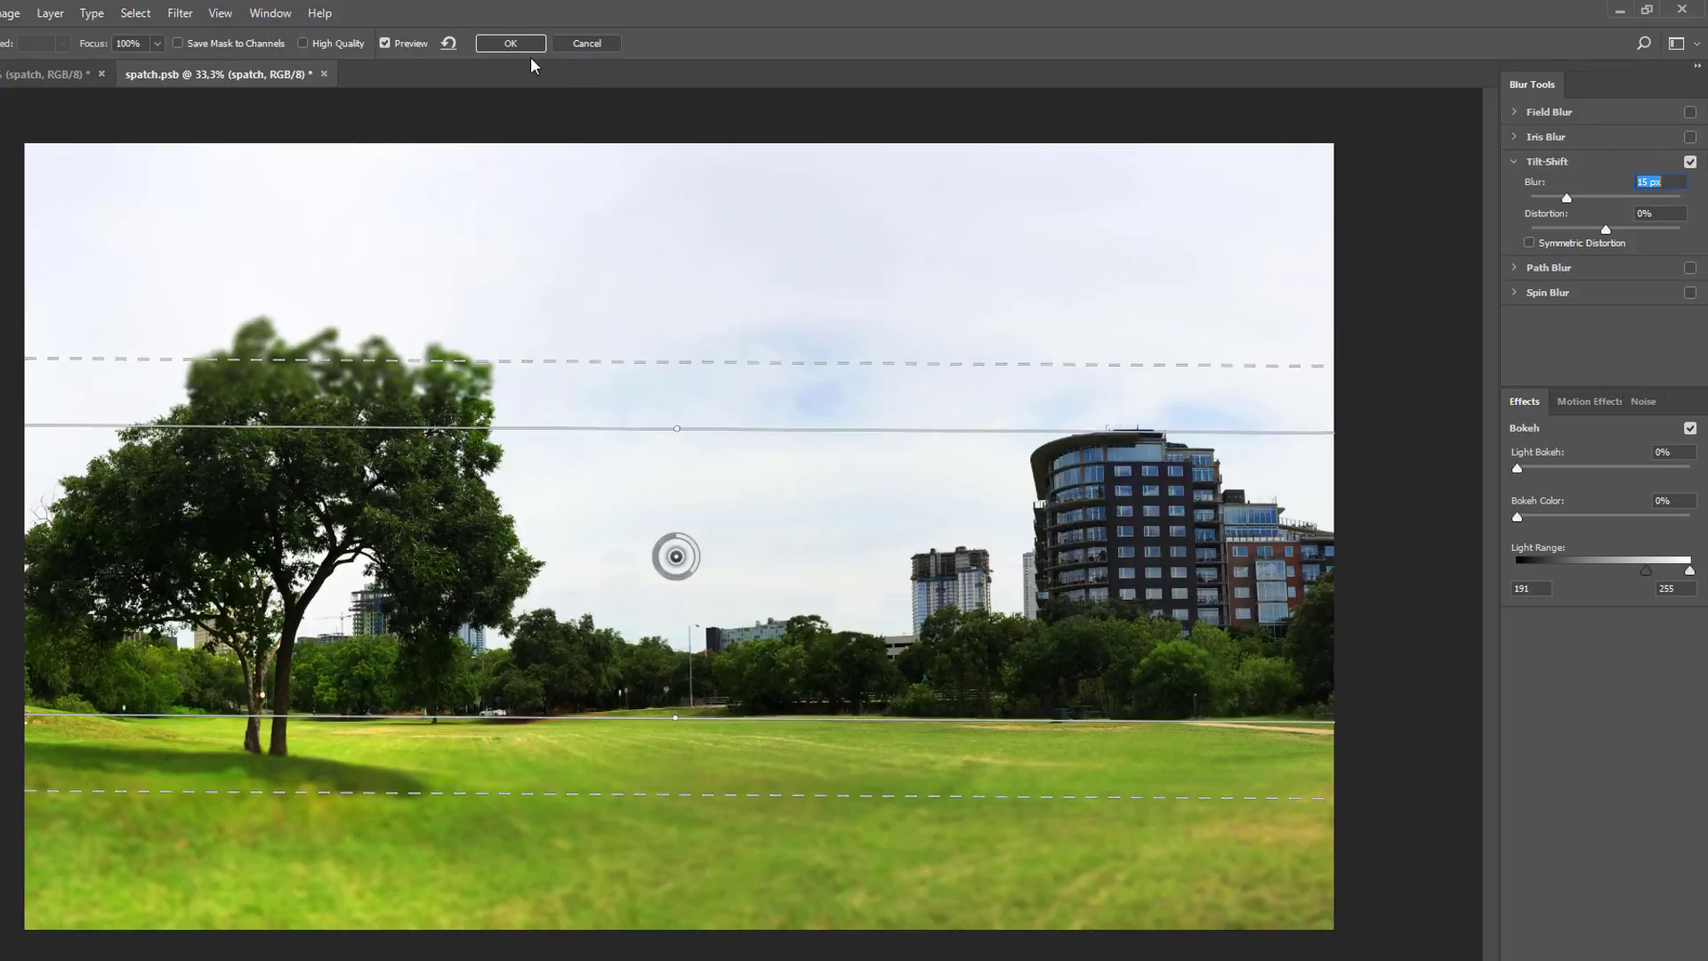
click(523, 47)
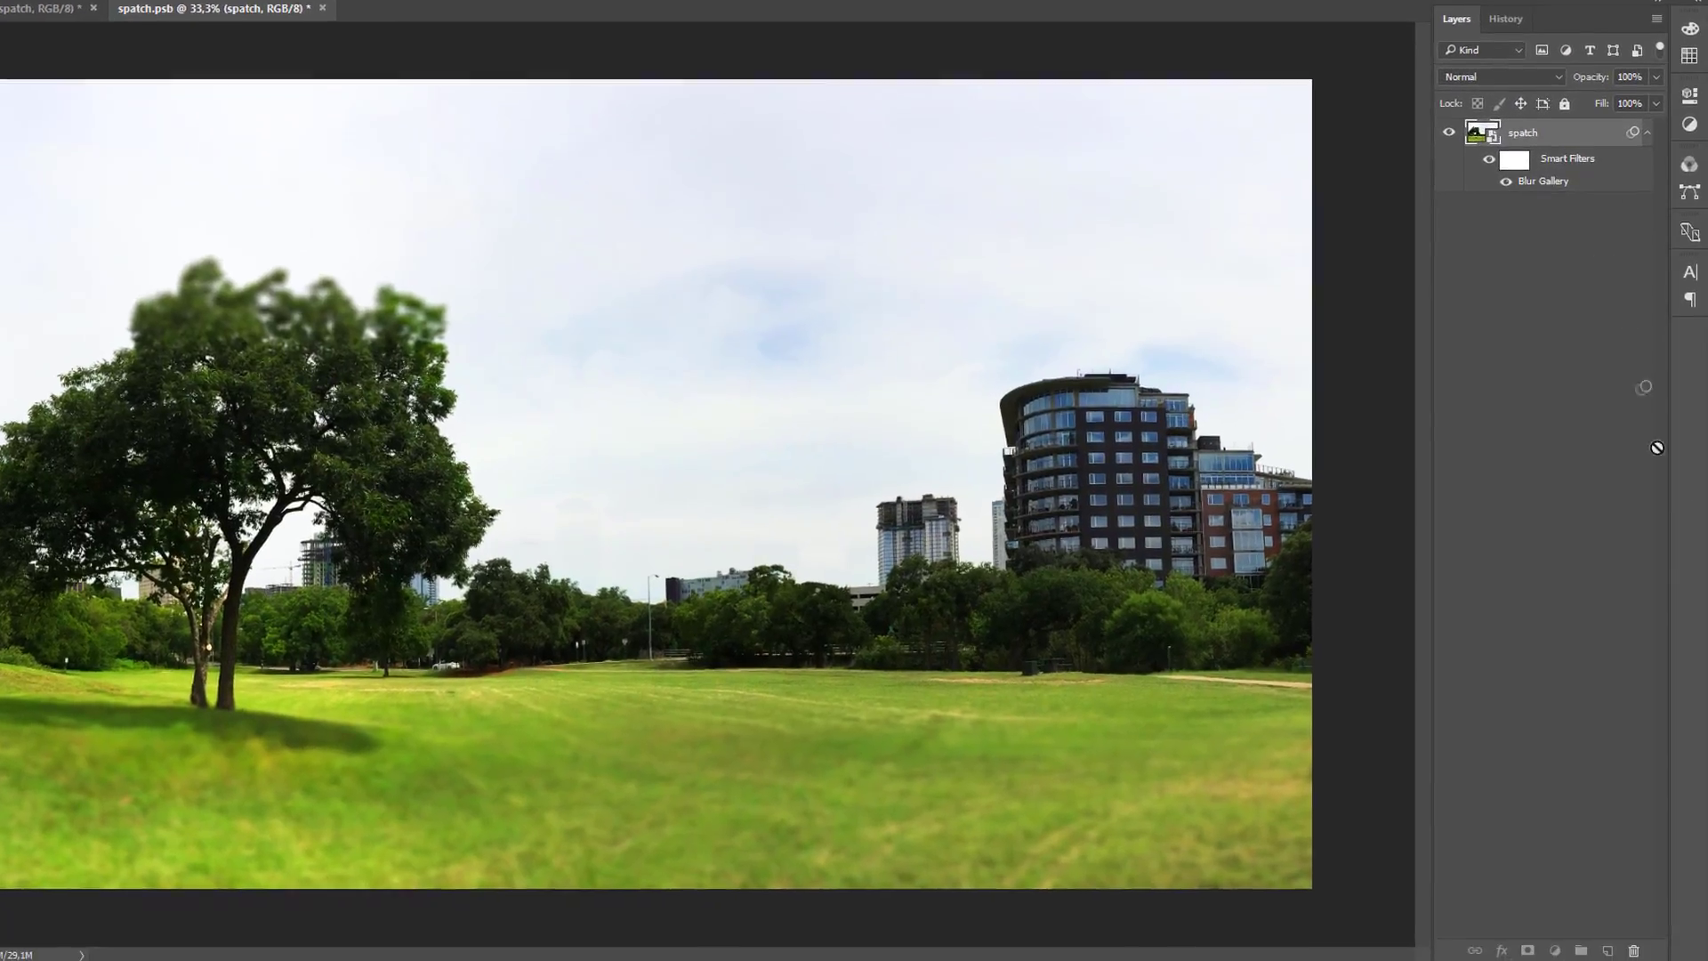
Delete and then restore the Blur Gallery smart filter, and list the new adjustment layer types
drag(1634, 946, 1634, 946)
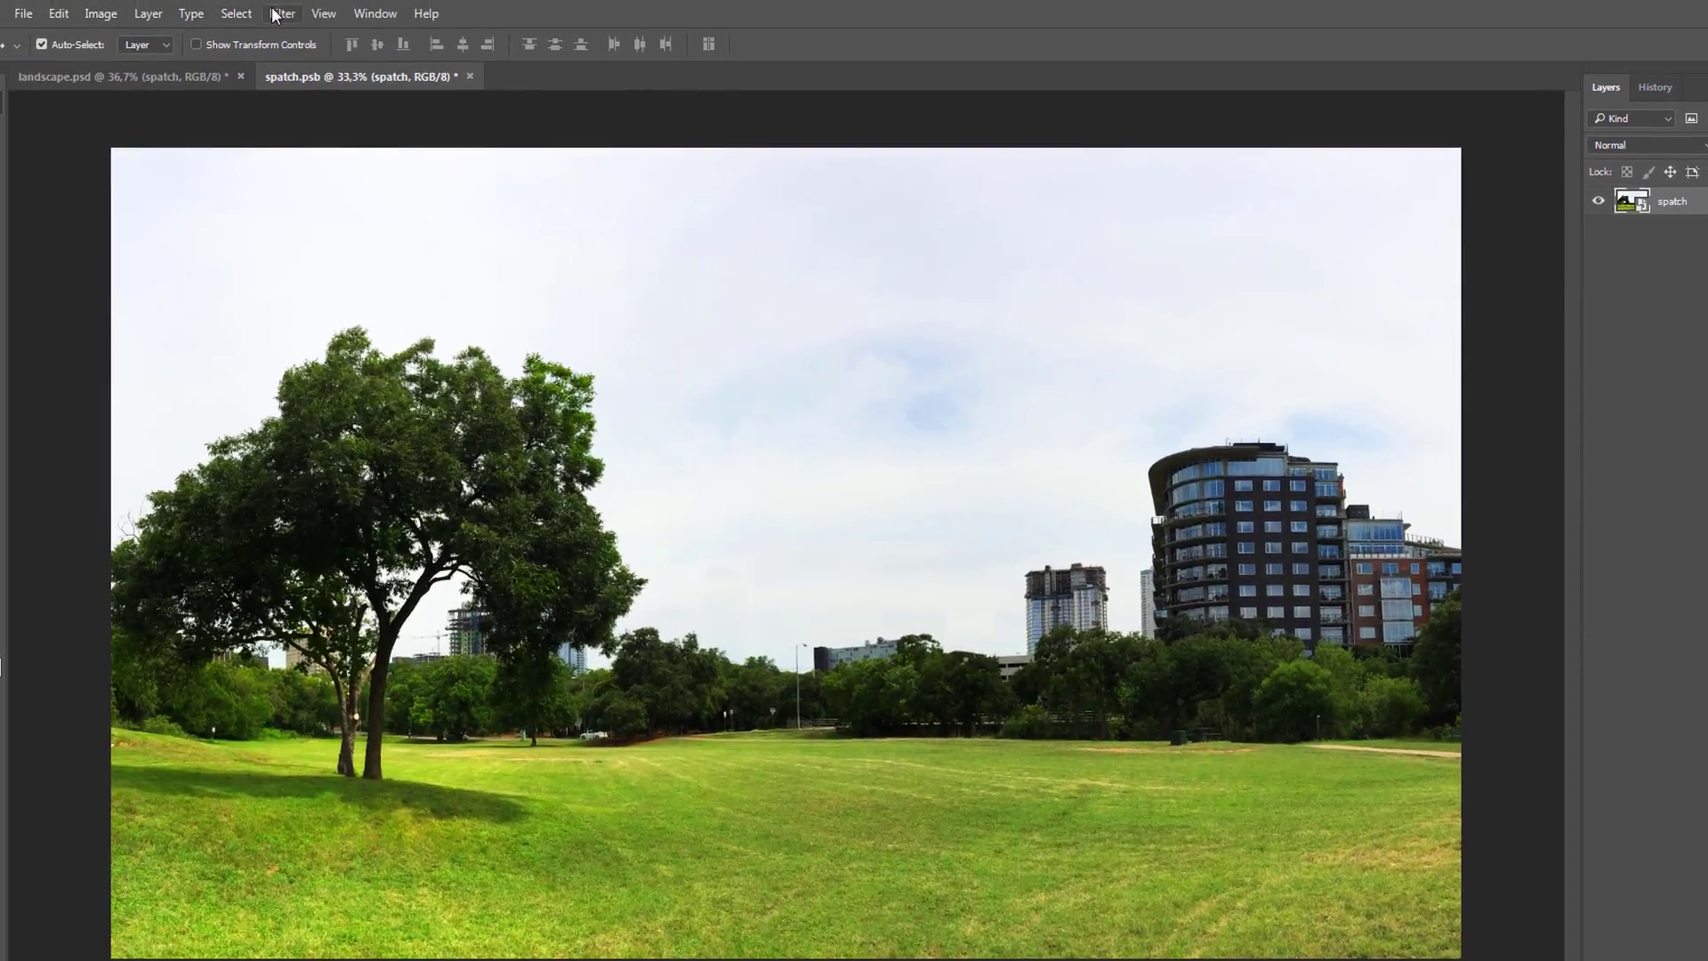
click(277, 13)
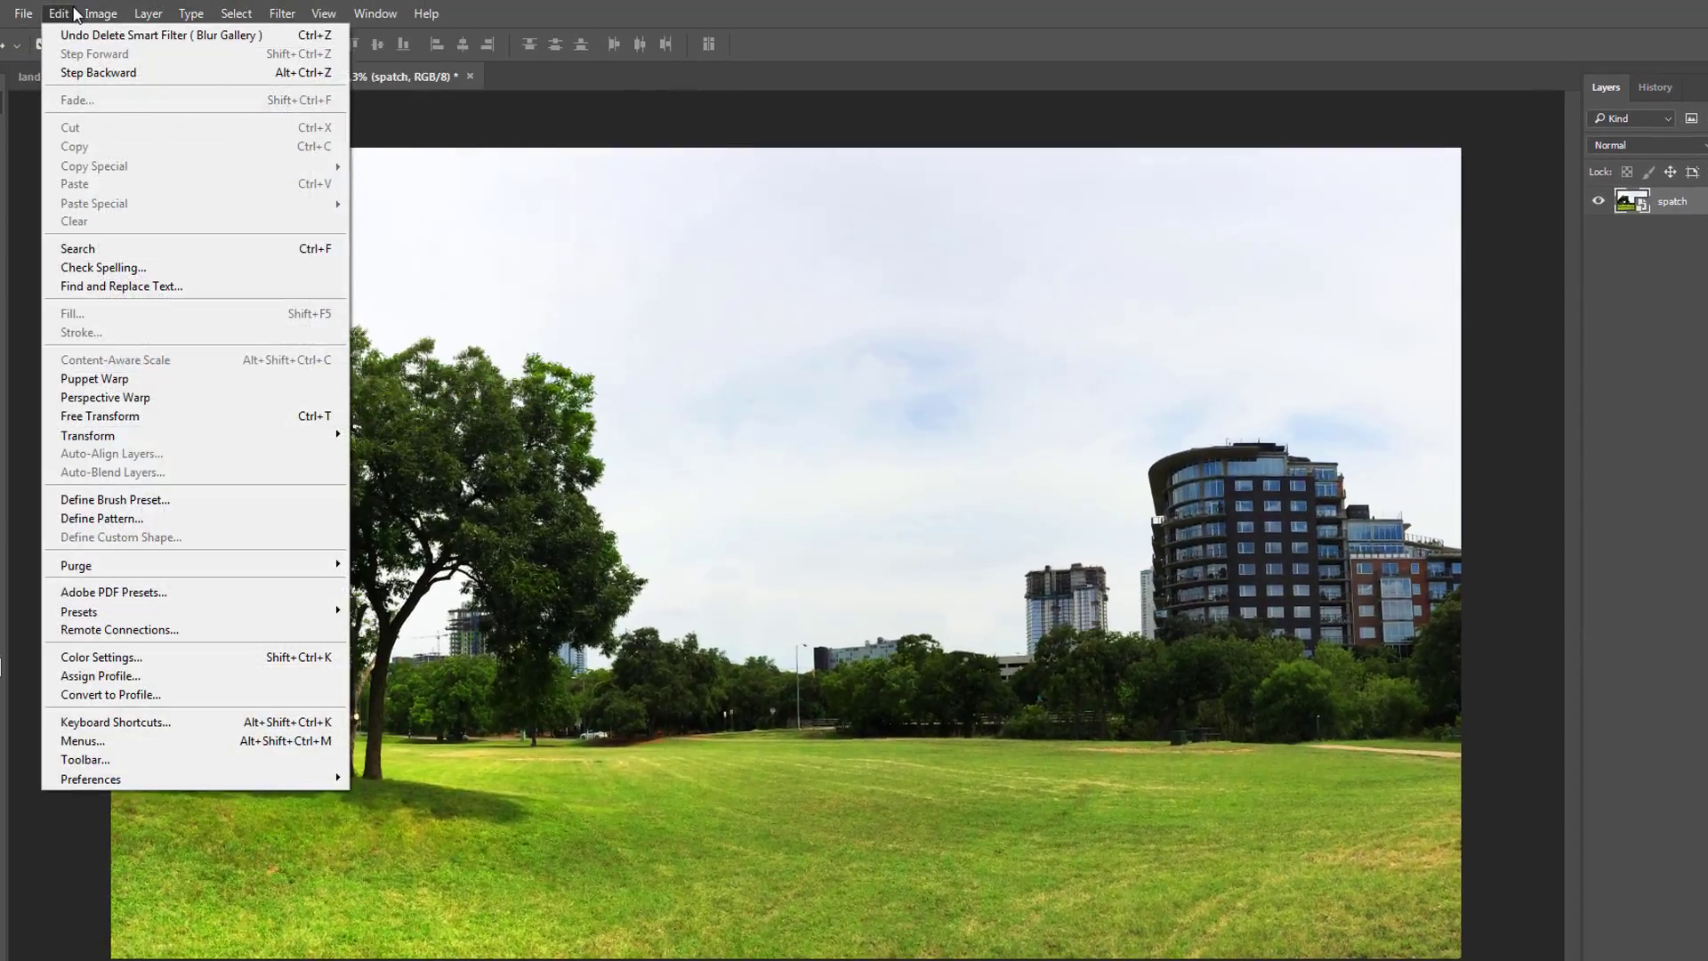
click(125, 35)
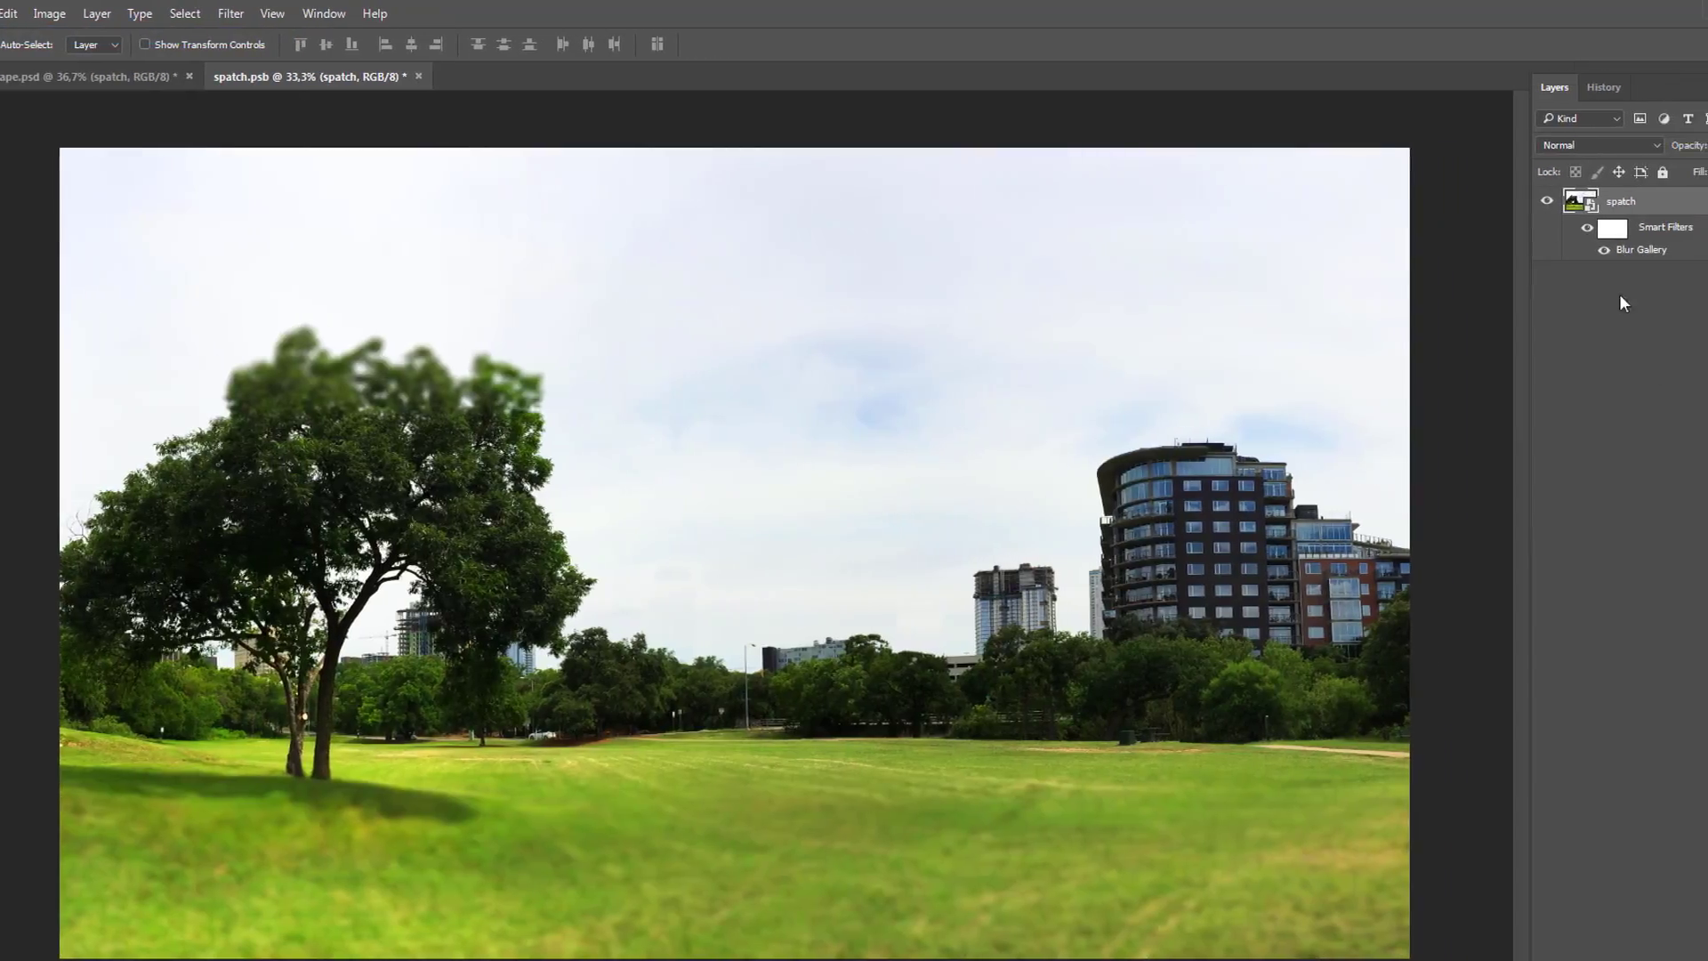
click(1643, 303)
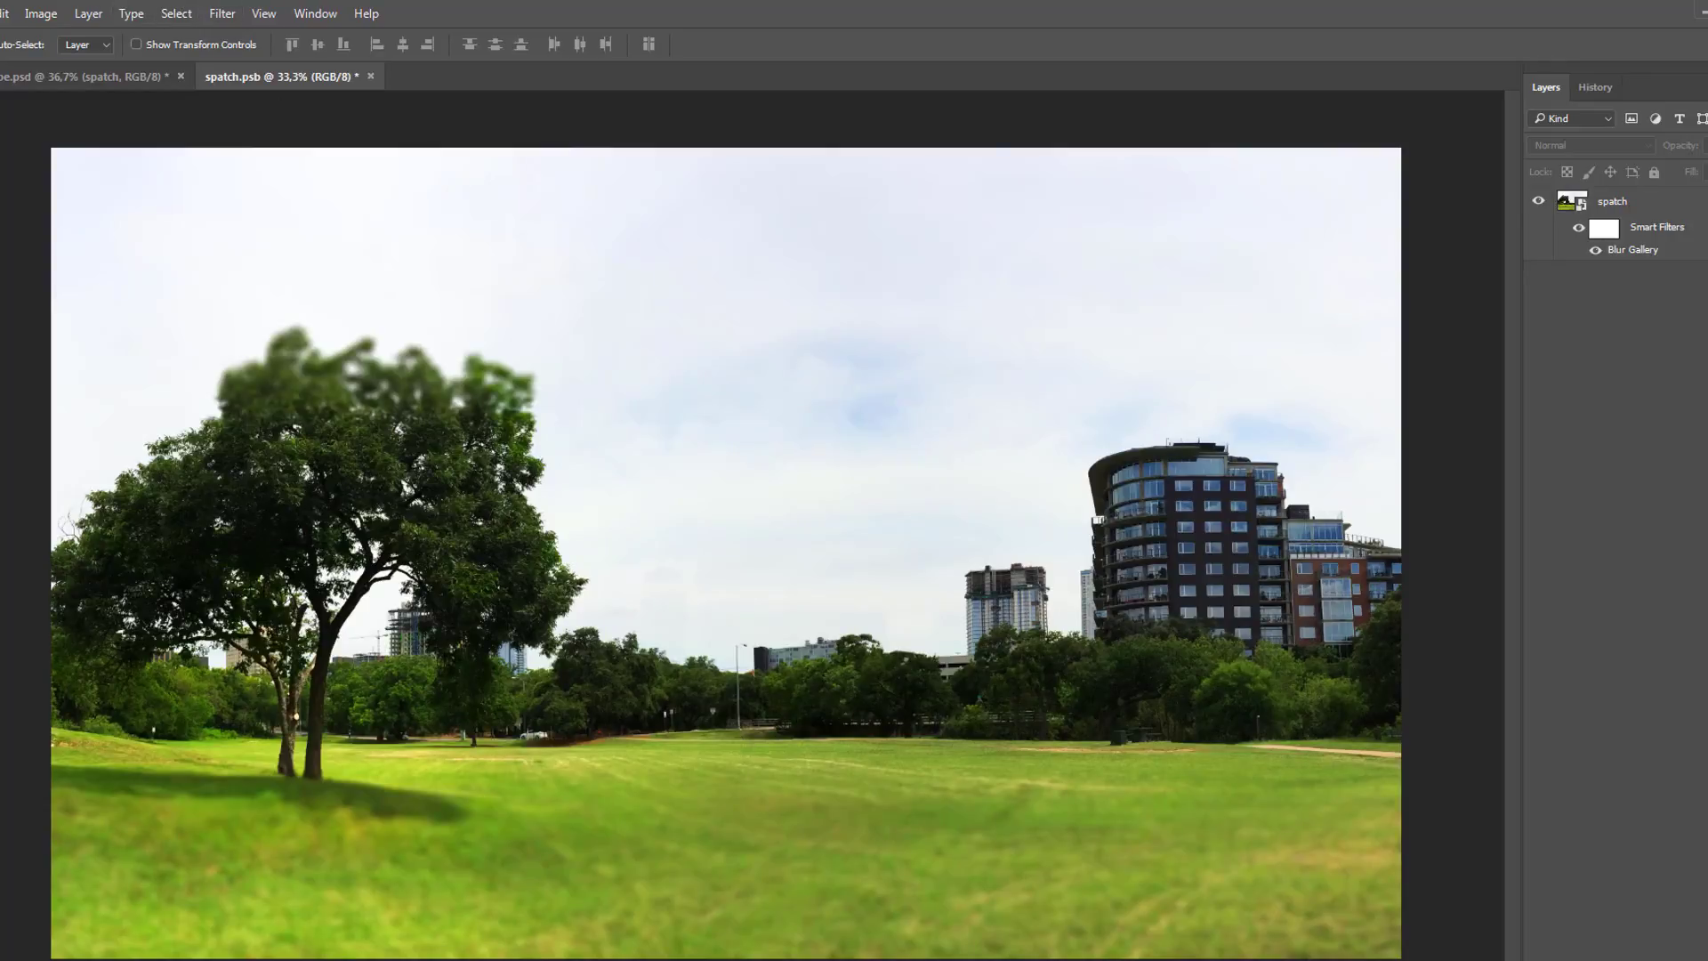
click(1526, 945)
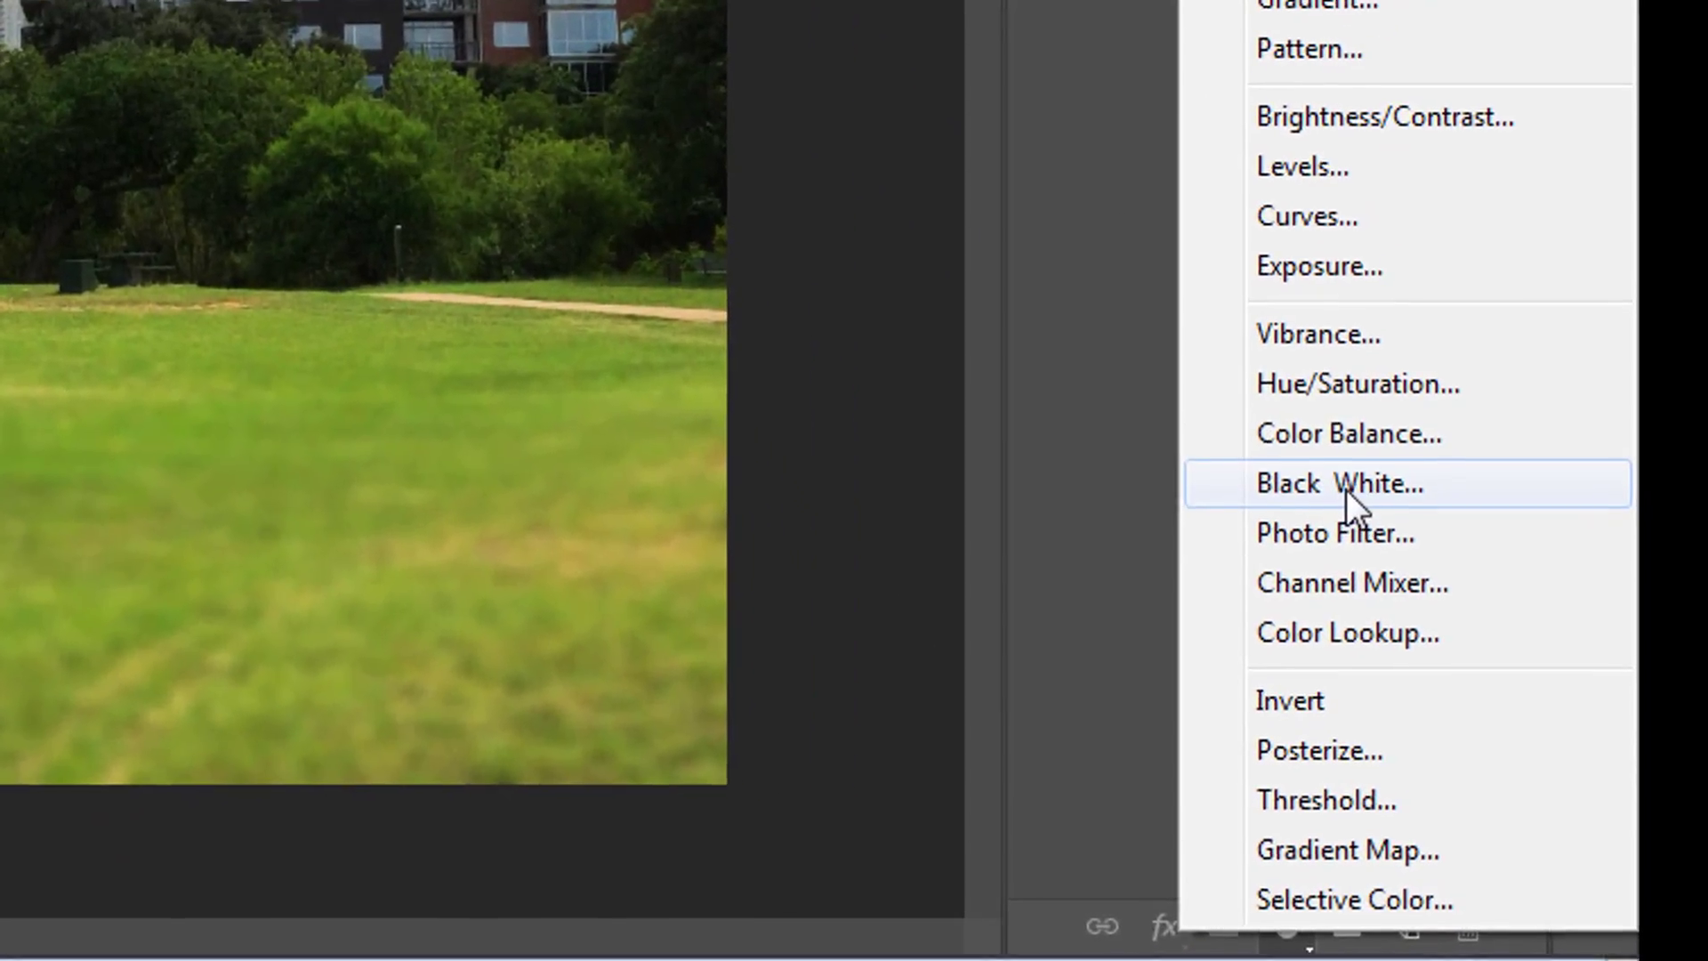
Add a Black & White adjustment layer with Reds at 50 and Greens at -127
click(1347, 489)
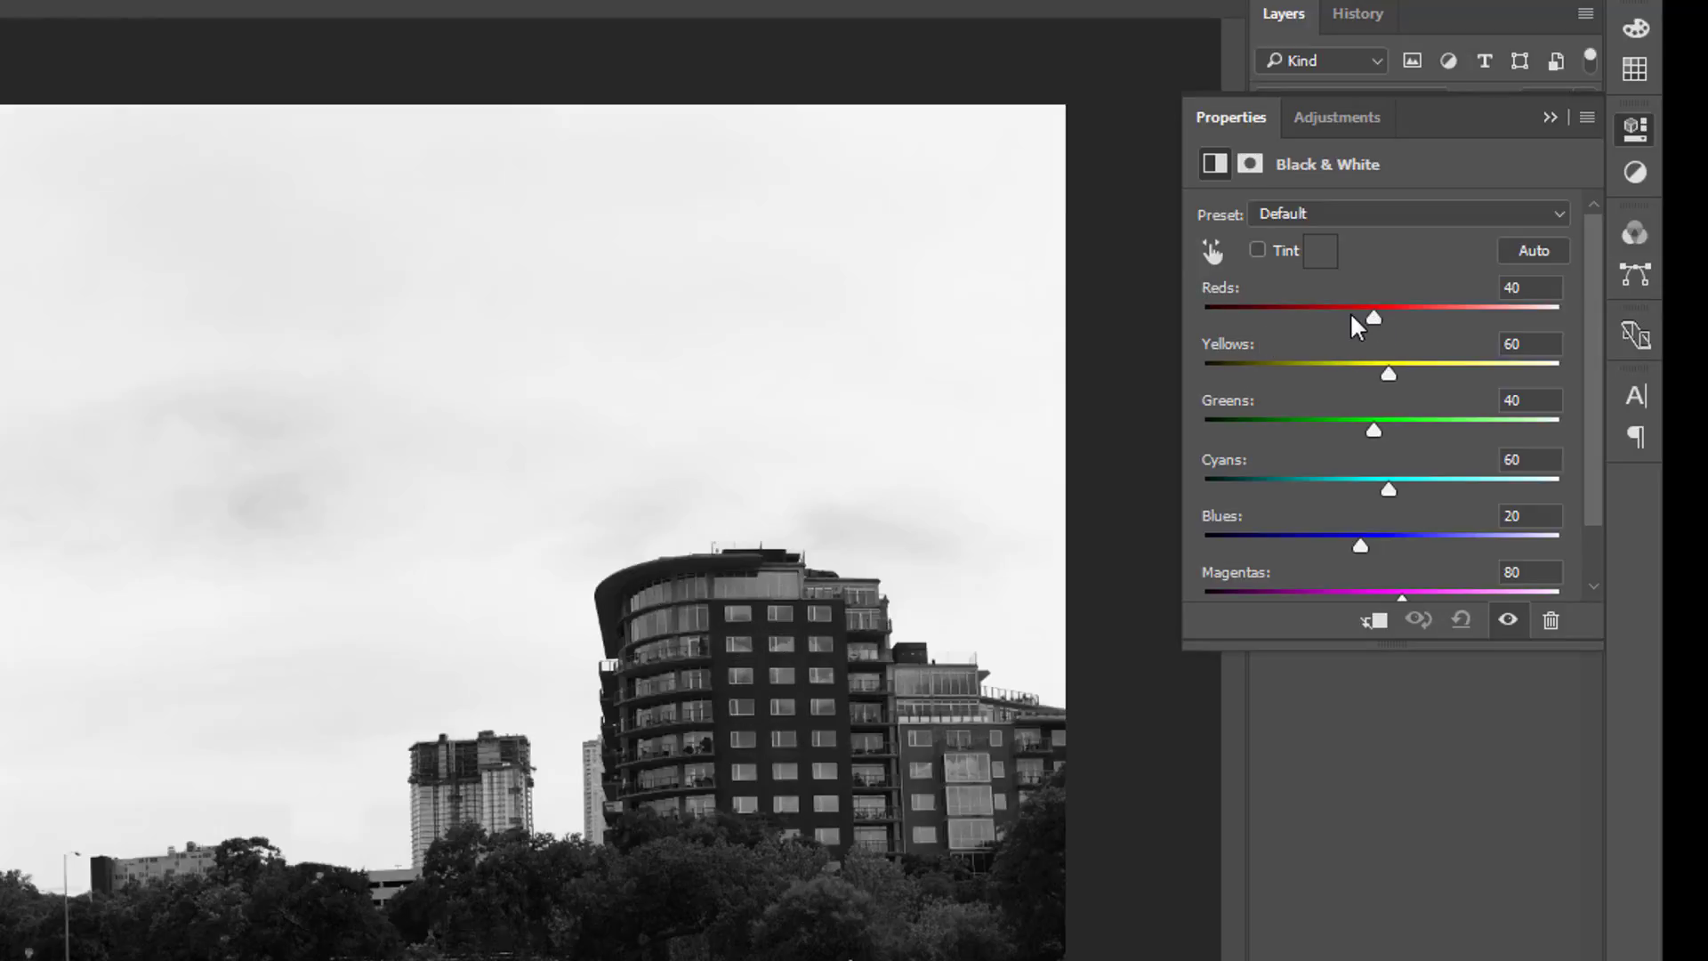
drag(1375, 317, 1195, 317)
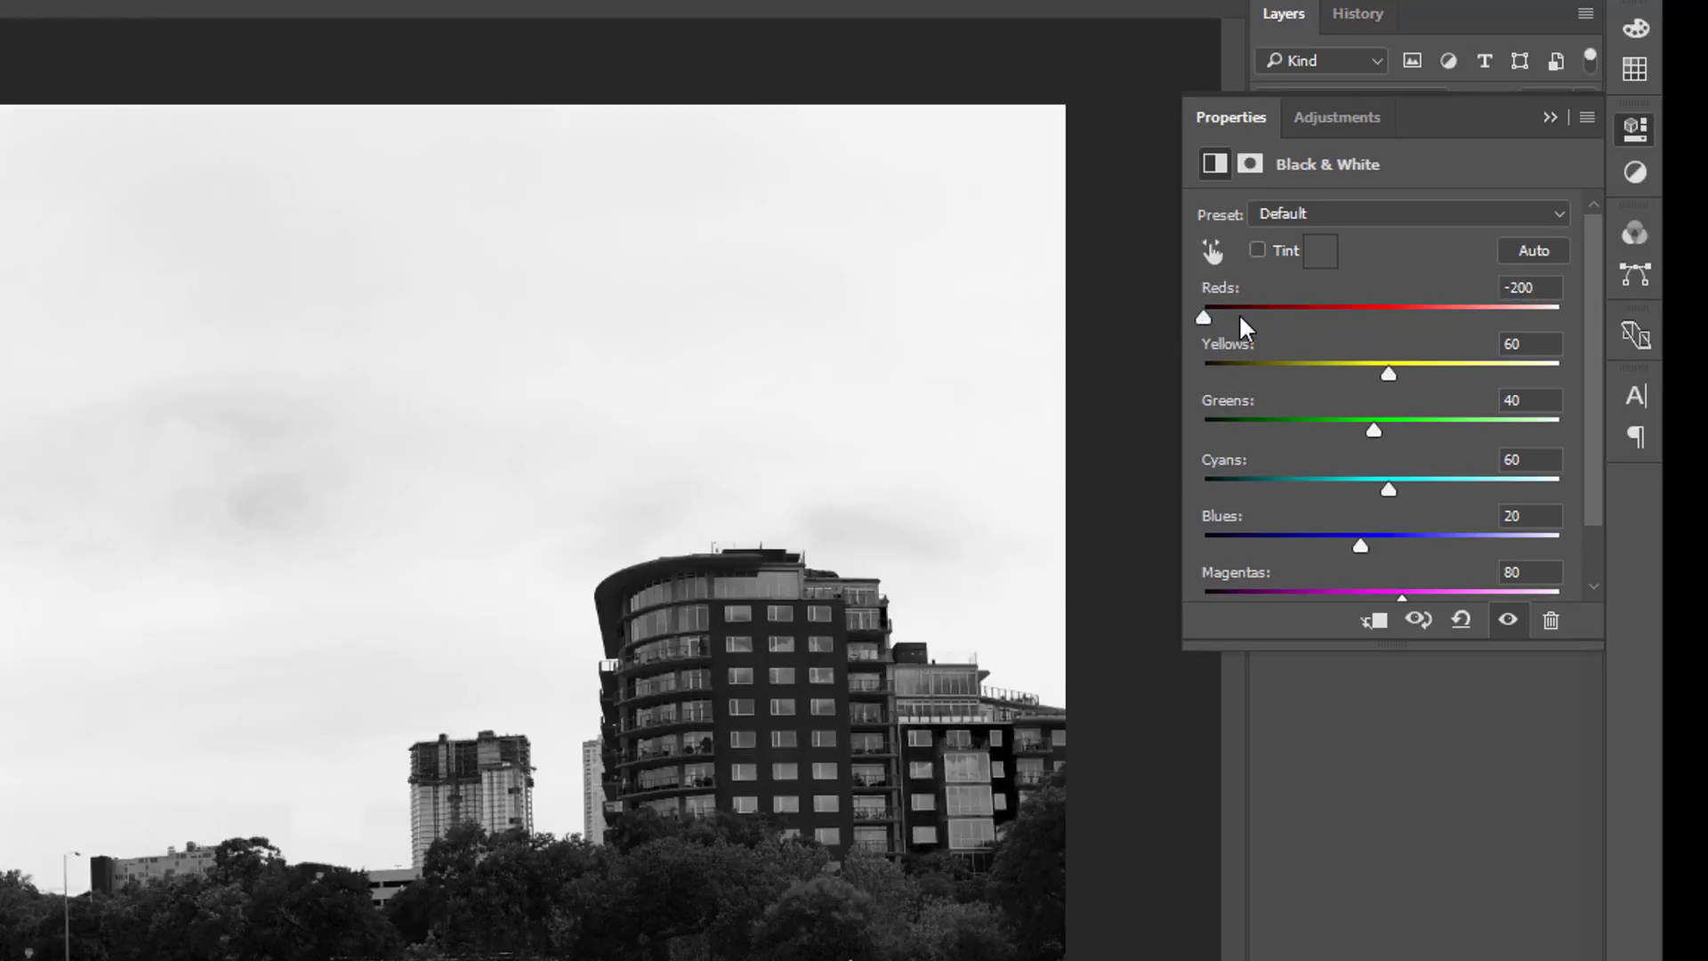
drag(1207, 317, 1603, 297)
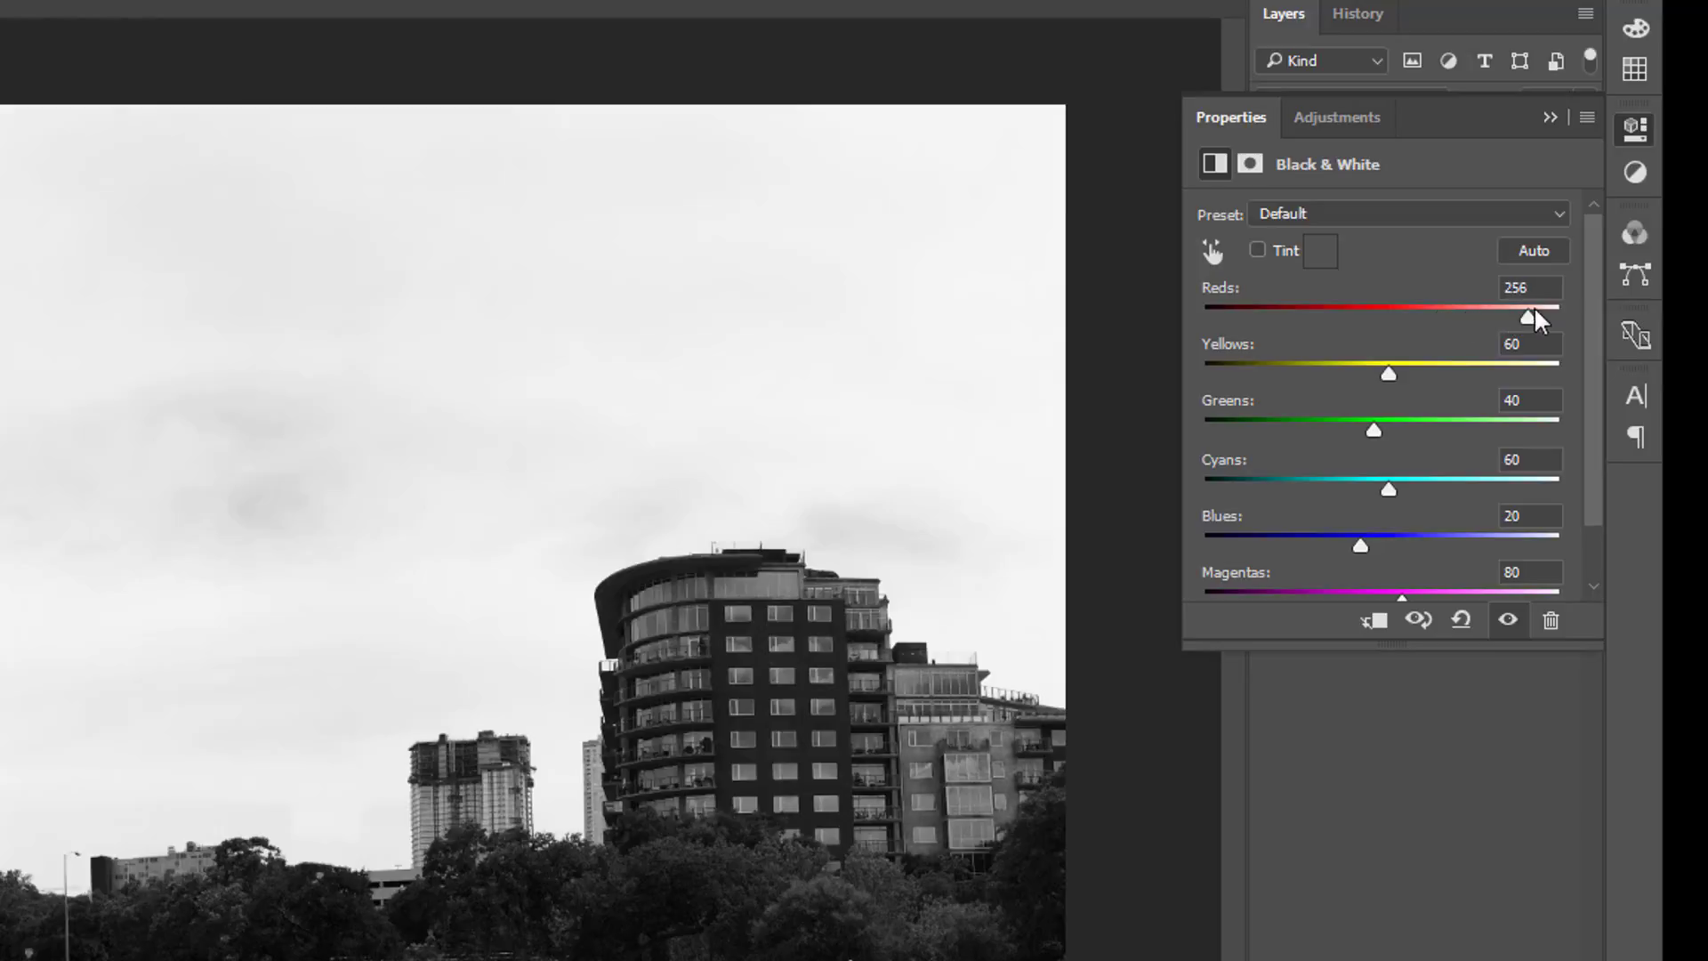
click(1351, 312)
drag(1350, 312, 1381, 311)
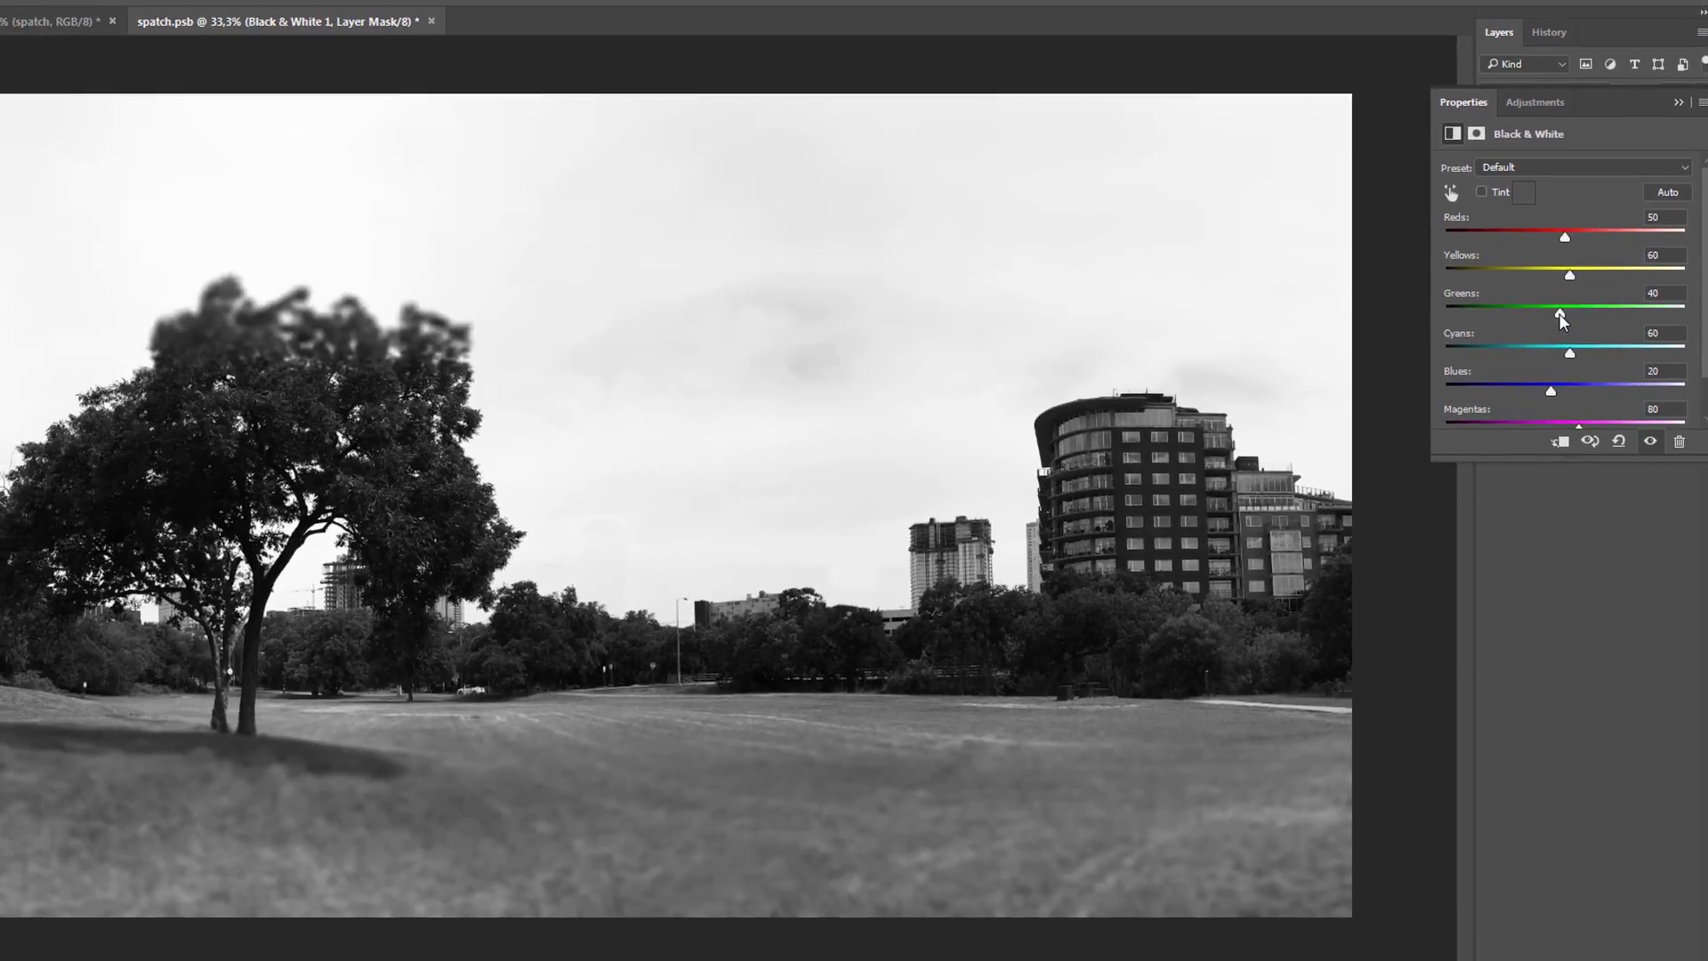
mouse_move(1559, 313)
mouse_down()
mouse_move(1456, 312)
mouse_move(1686, 313)
mouse_move(1530, 322)
mouse_up()
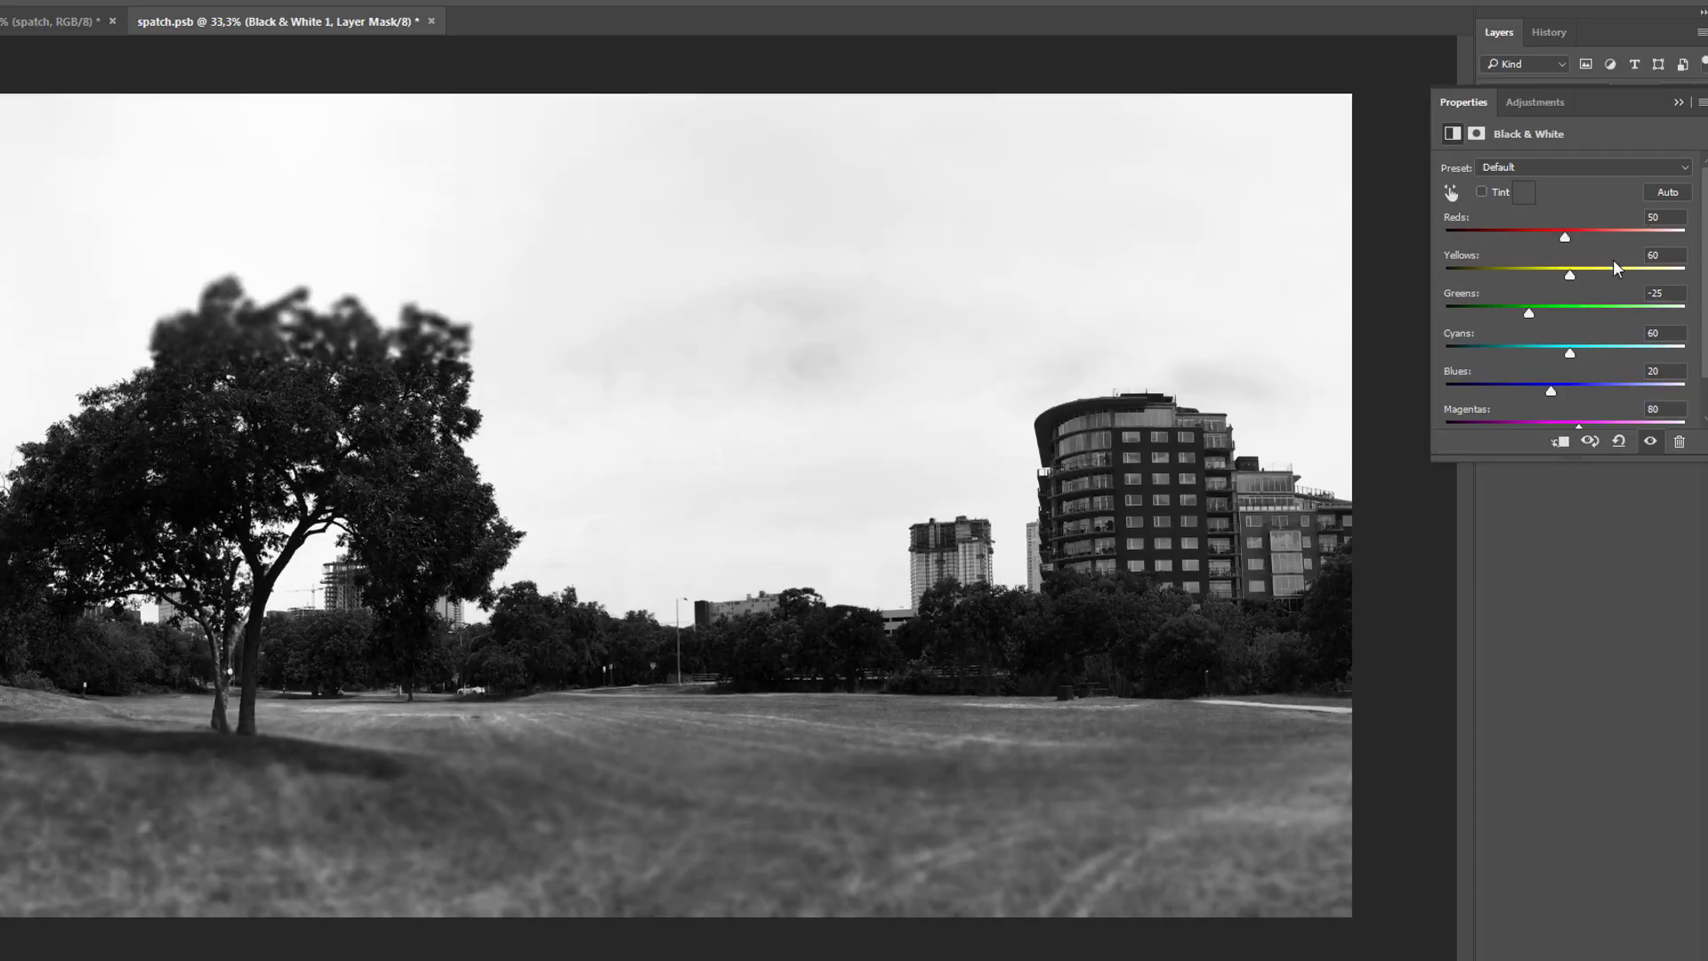
Reopen the Black & White settings and start darkening the Blues slider
click(1681, 105)
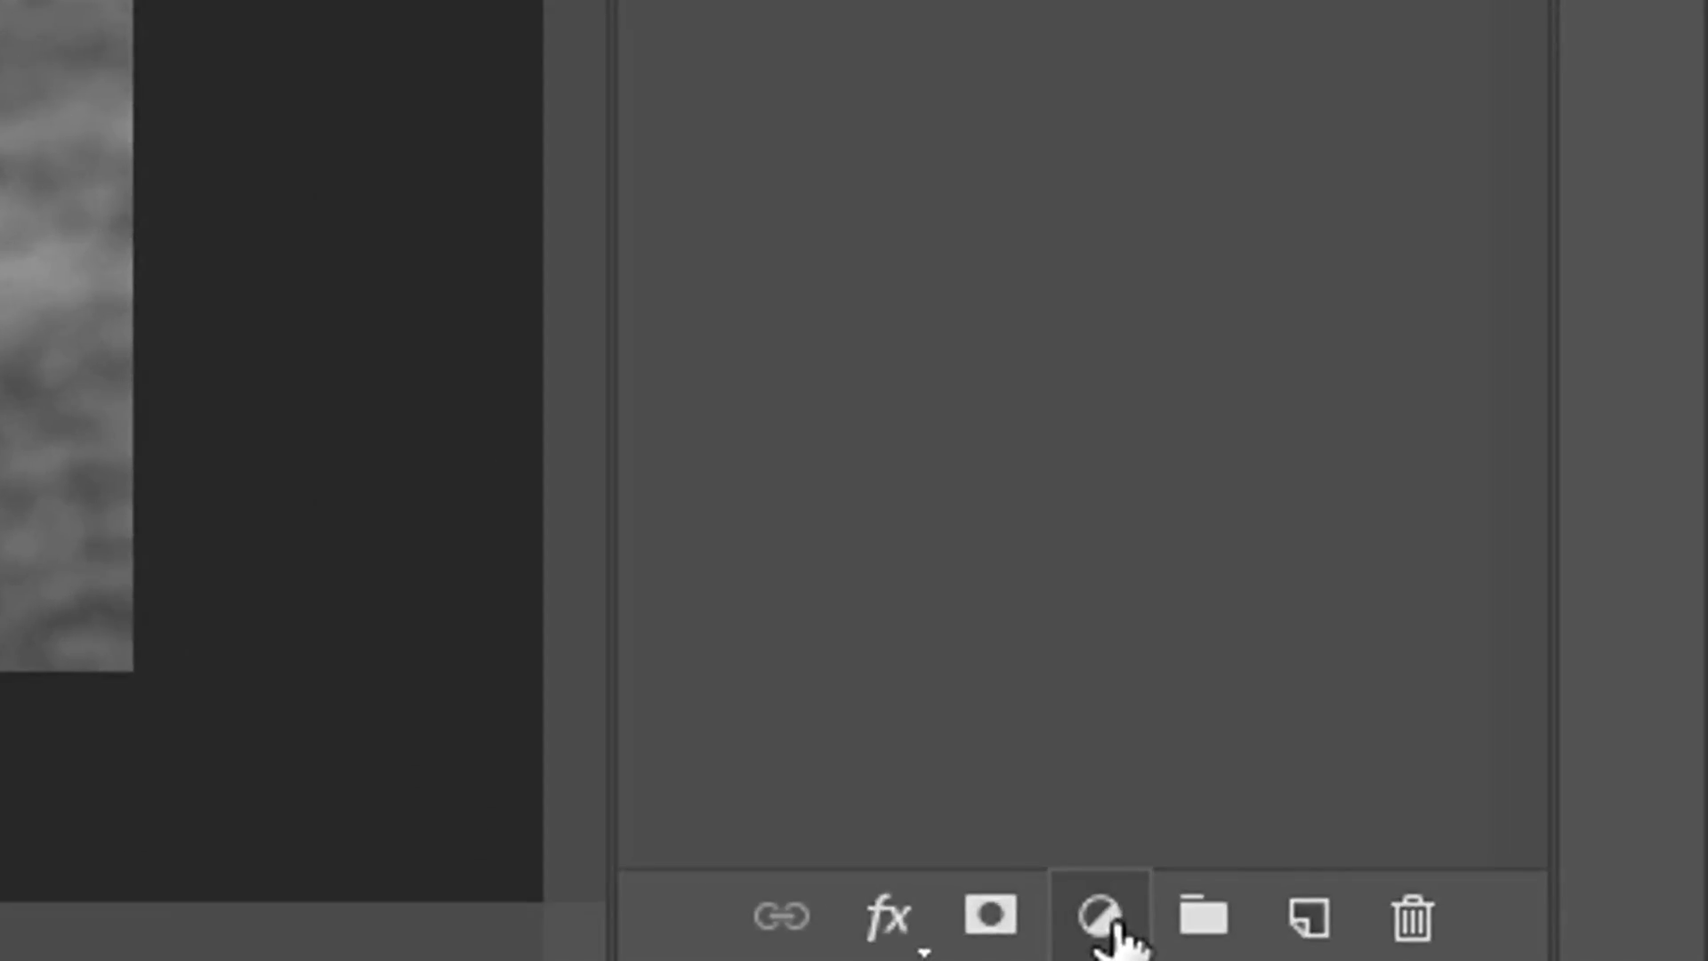
click(1103, 916)
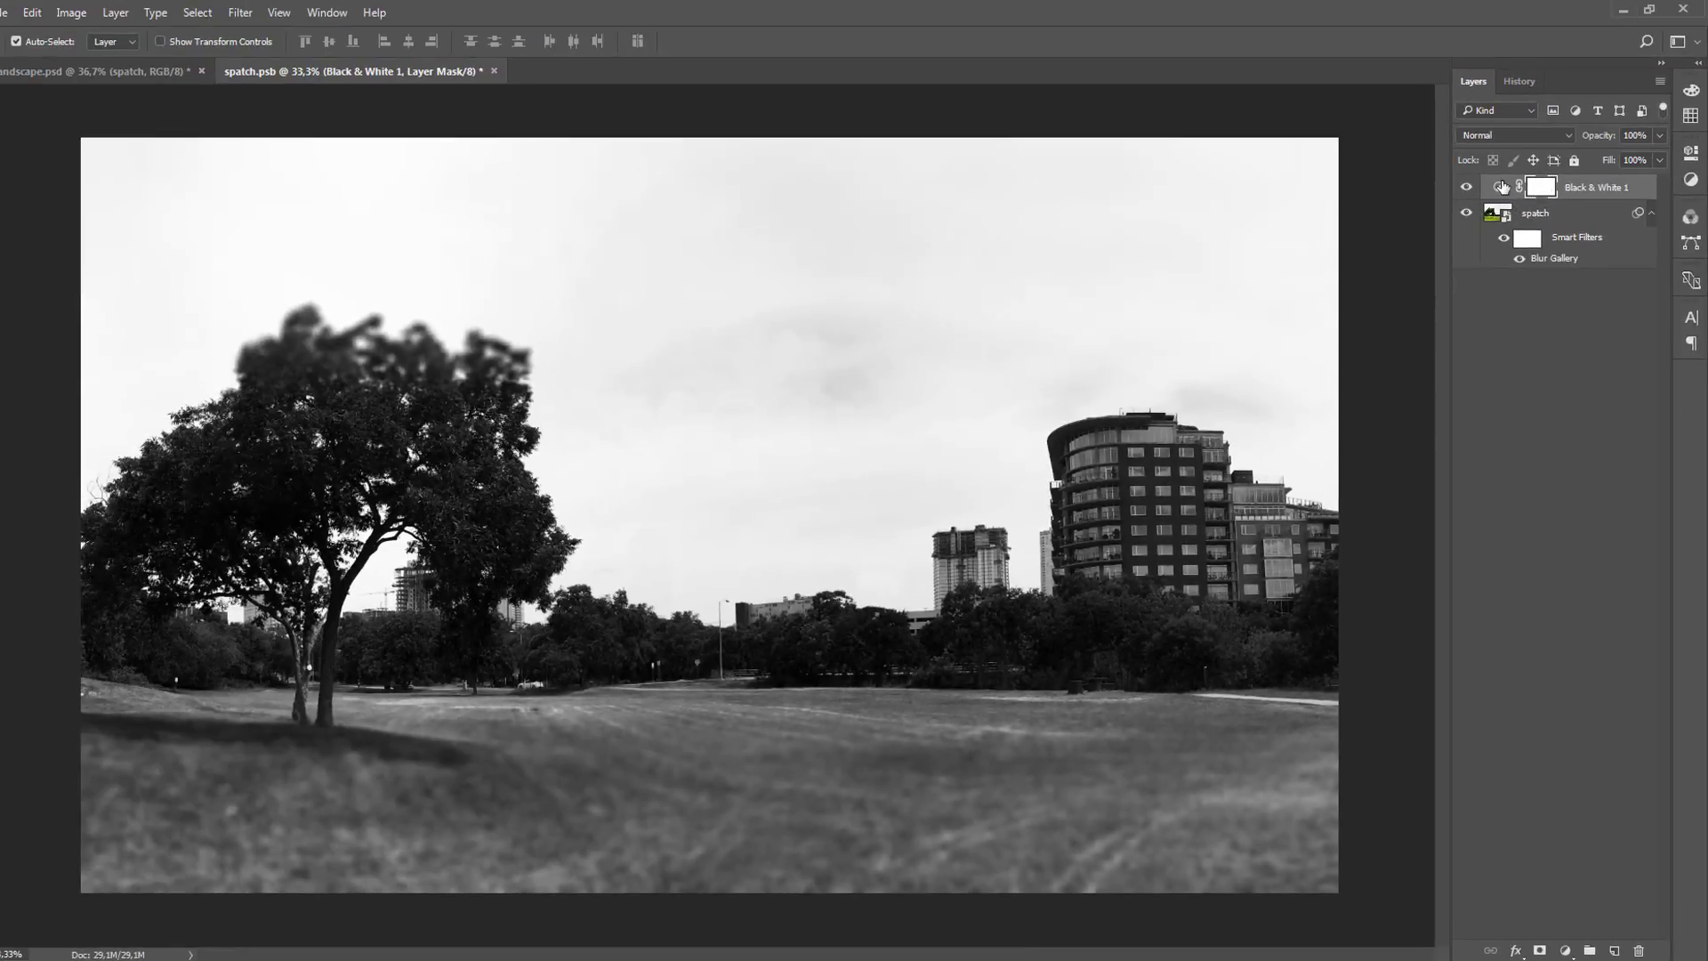
double_click(1500, 187)
click(1653, 142)
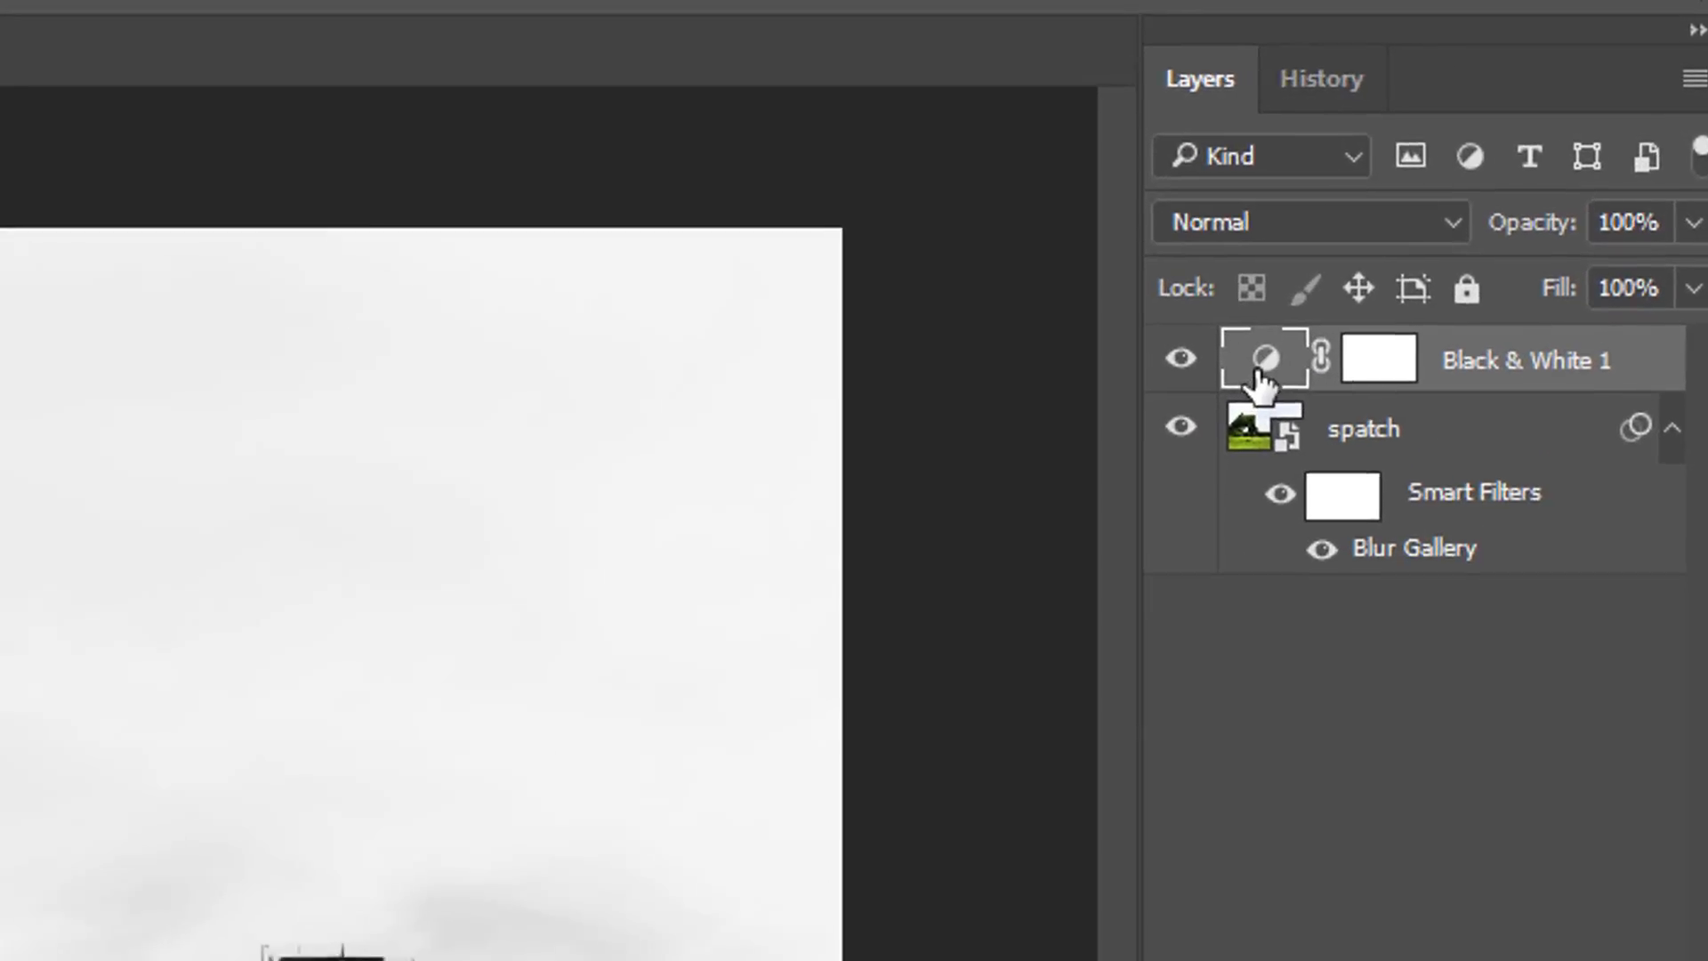
double_click(1255, 378)
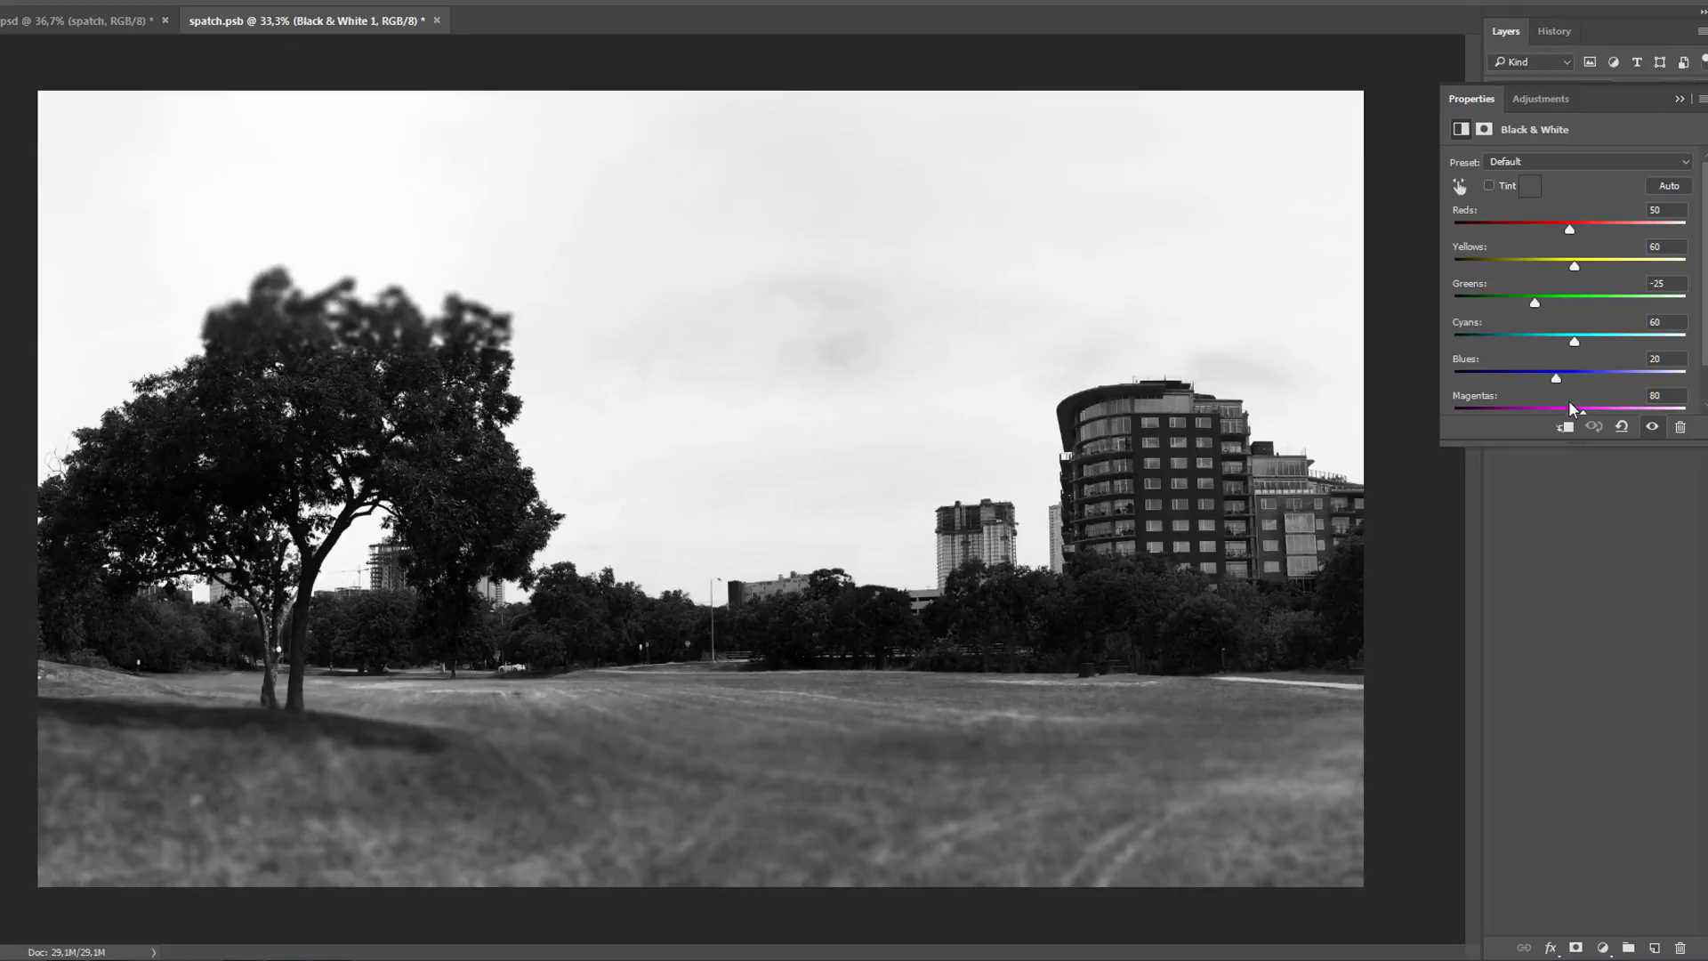
drag(1557, 377, 1512, 383)
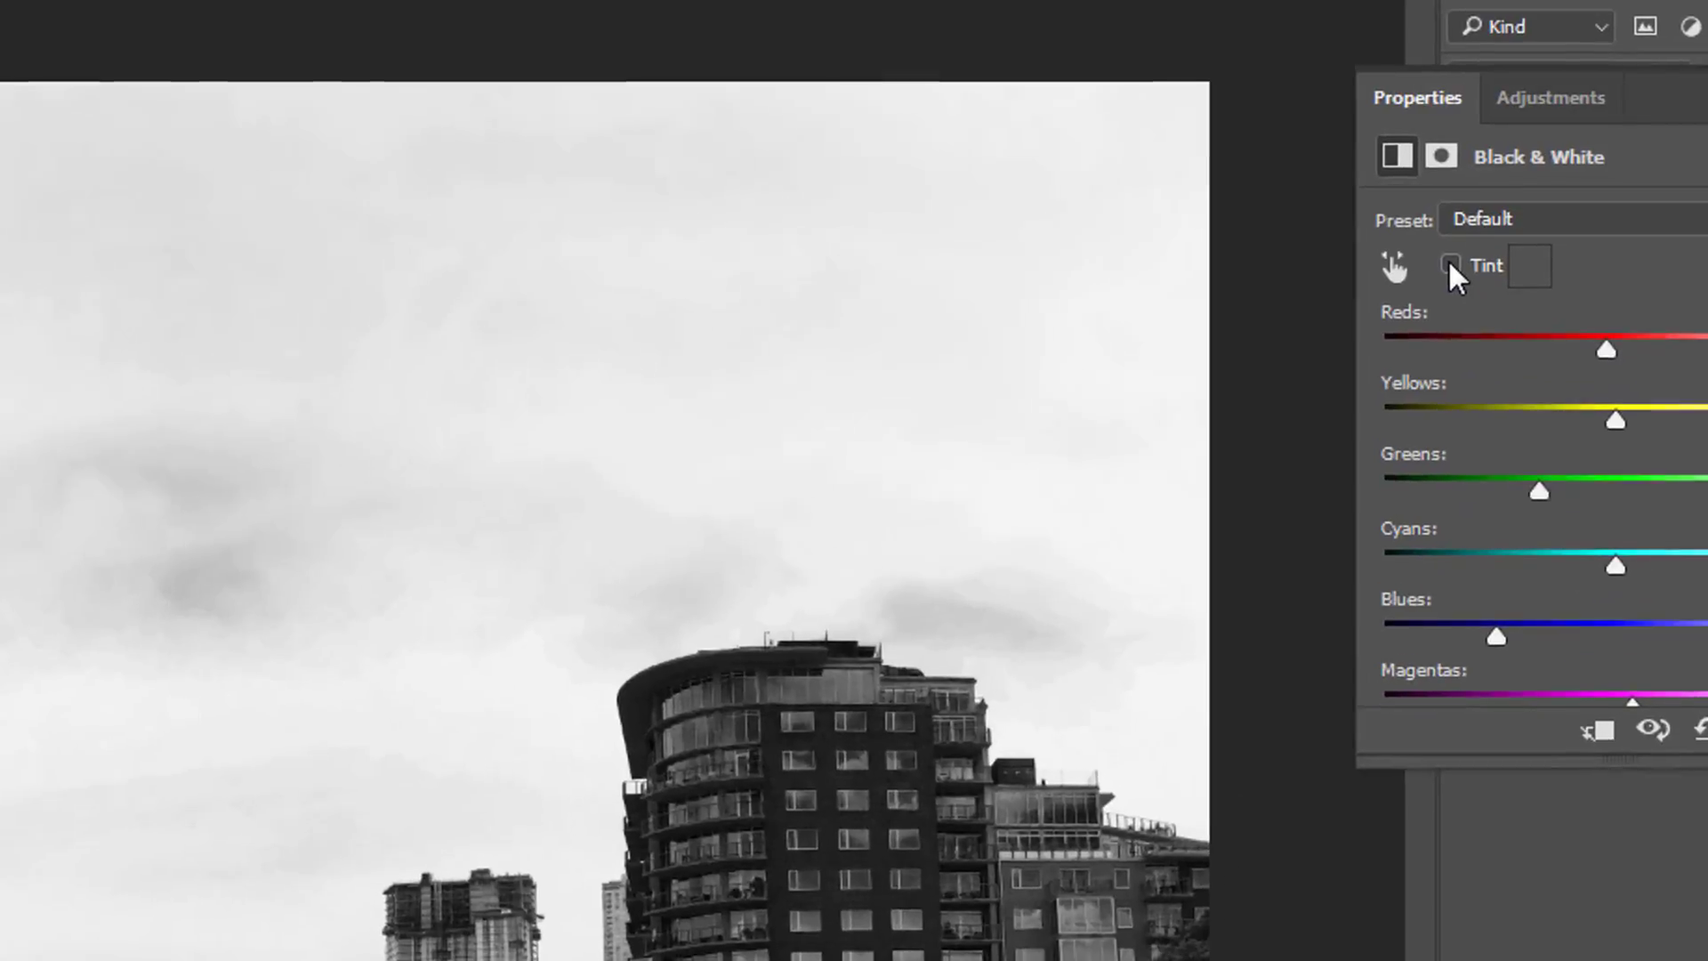
Enable Tint on Black & White 1 and pick a pale warm grey sepia colour
click(1489, 186)
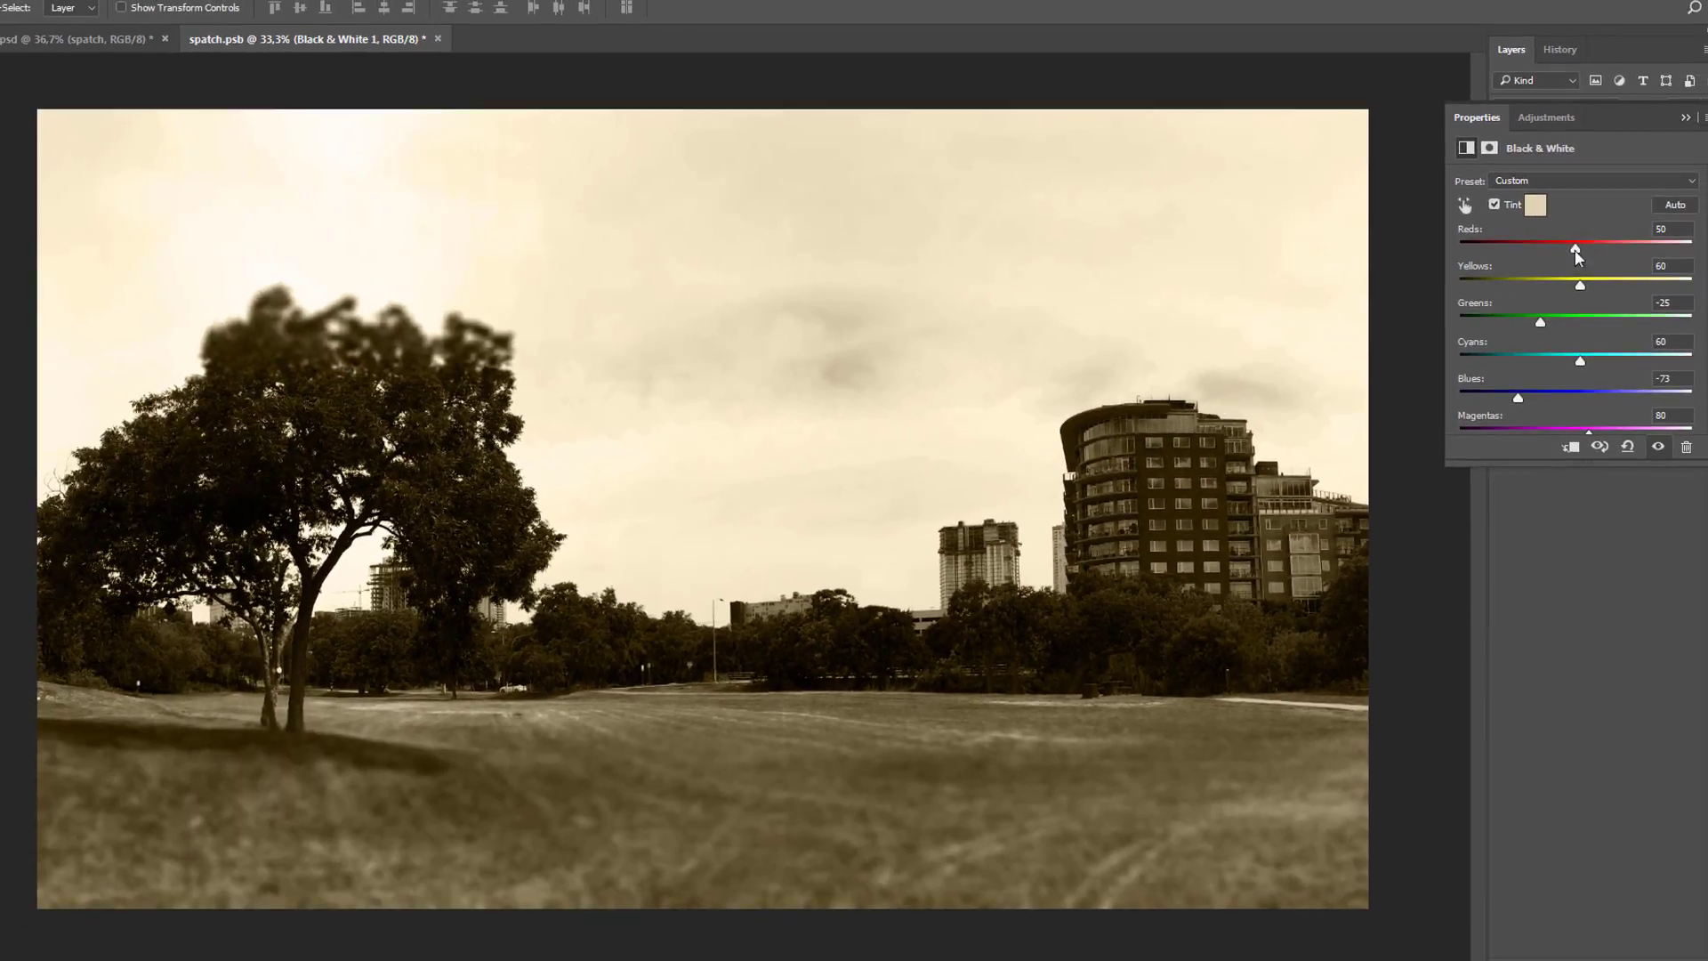
click(1540, 210)
key(Escape)
click(1537, 207)
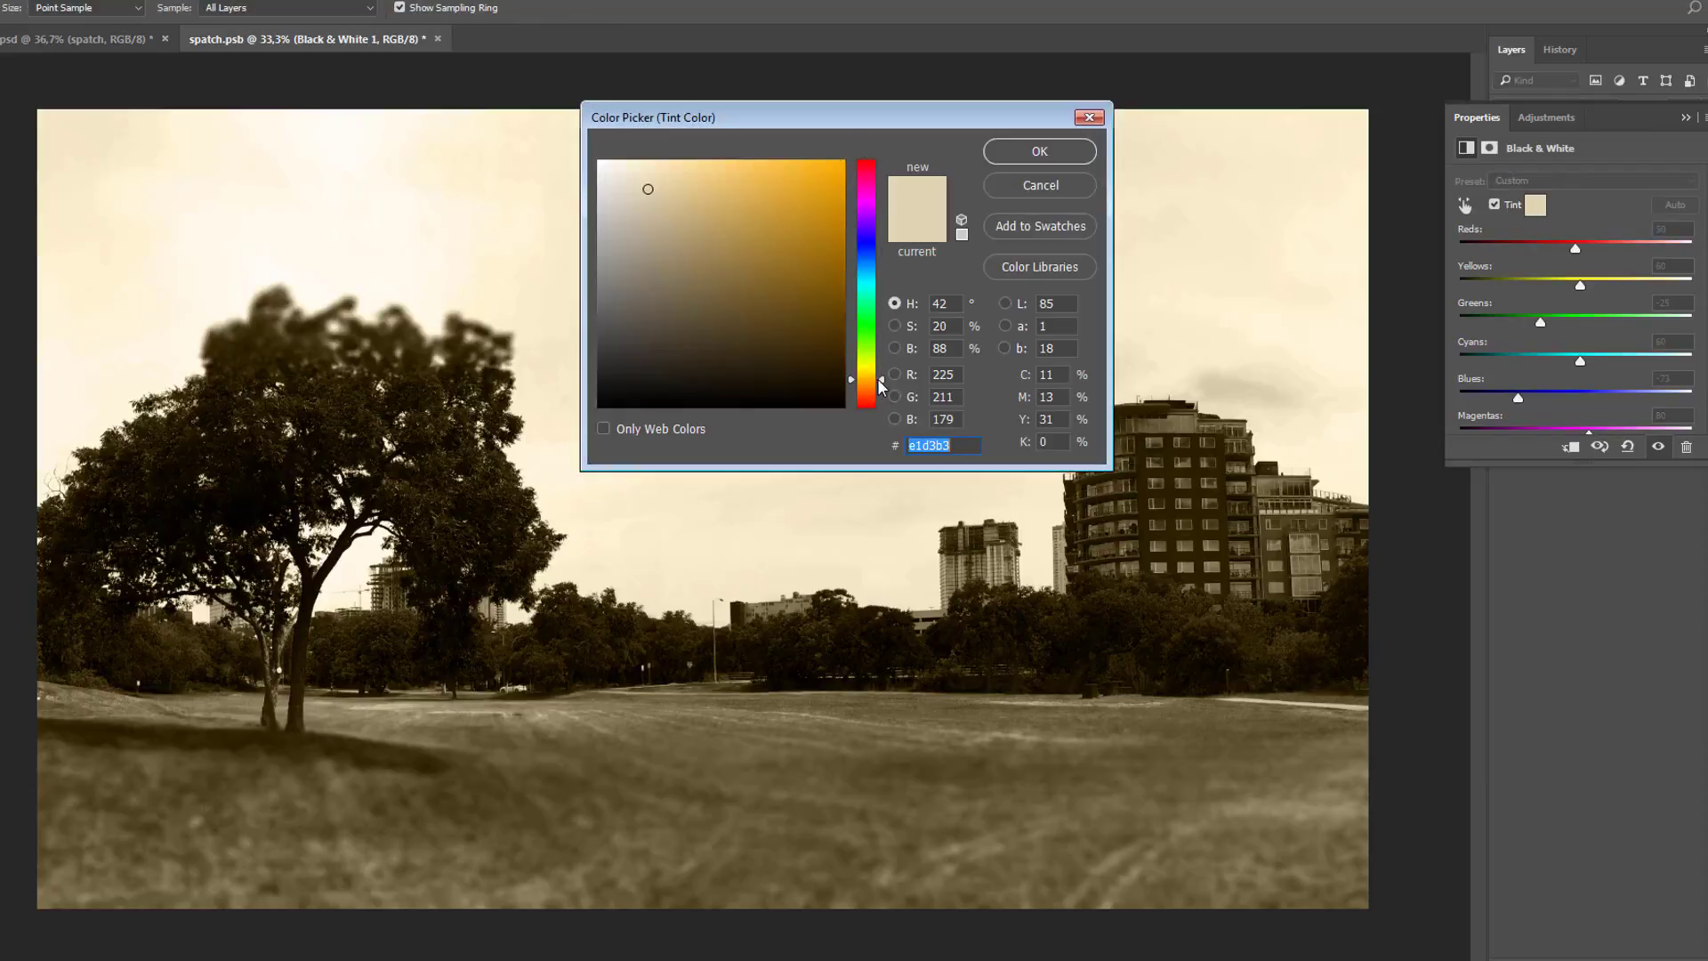
mouse_move(882, 382)
mouse_down()
mouse_move(883, 156)
mouse_move(879, 382)
mouse_up()
mouse_move(649, 187)
mouse_down()
mouse_move(675, 172)
mouse_move(709, 255)
mouse_move(762, 252)
mouse_move(782, 228)
mouse_move(718, 256)
mouse_move(695, 205)
mouse_move(638, 266)
mouse_move(622, 232)
mouse_up()
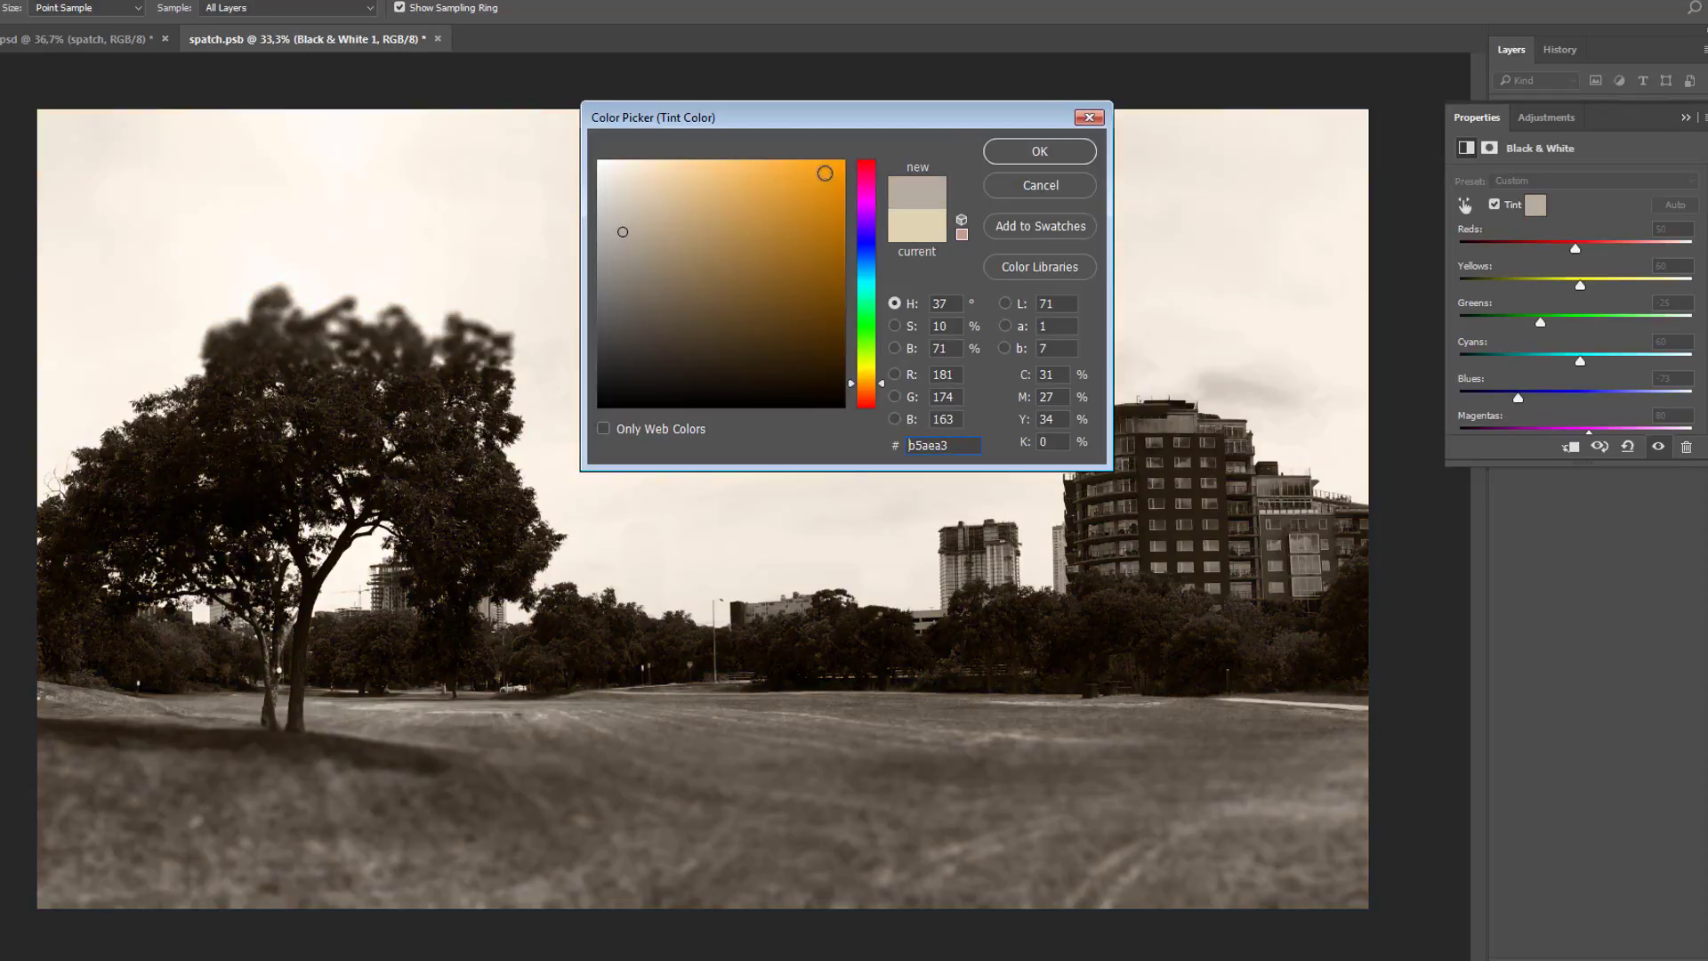
click(1012, 169)
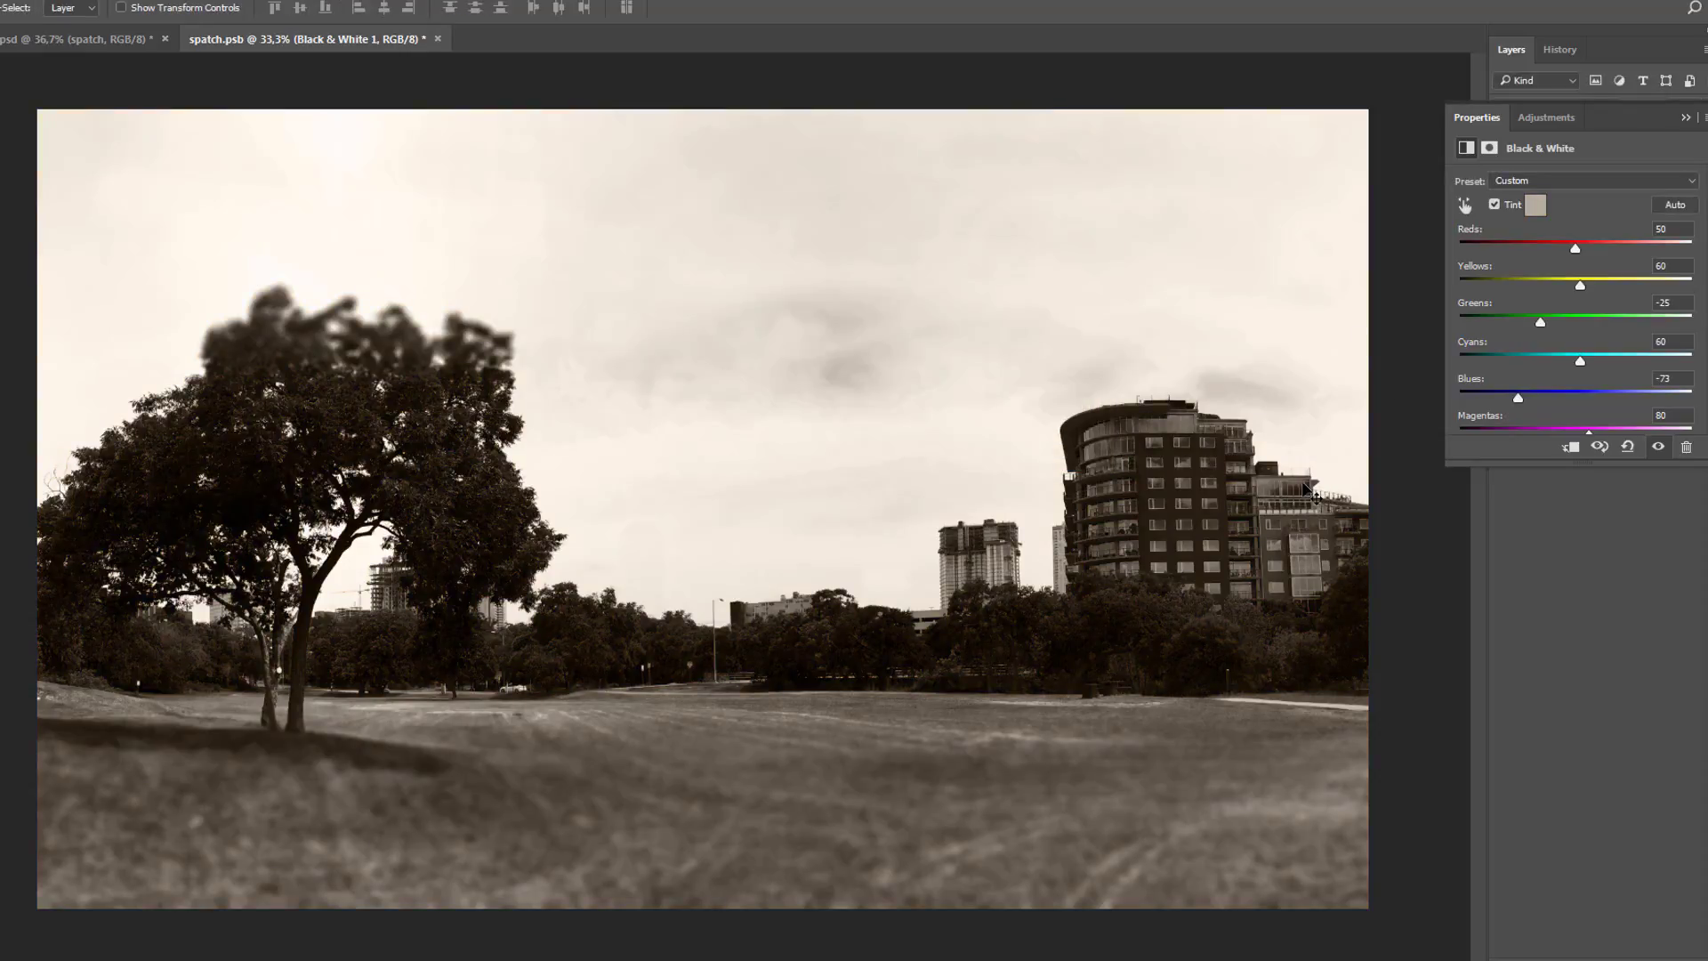
Hide the Black & White settings and compare sepia with the colour original, keeping sepia
click(1685, 117)
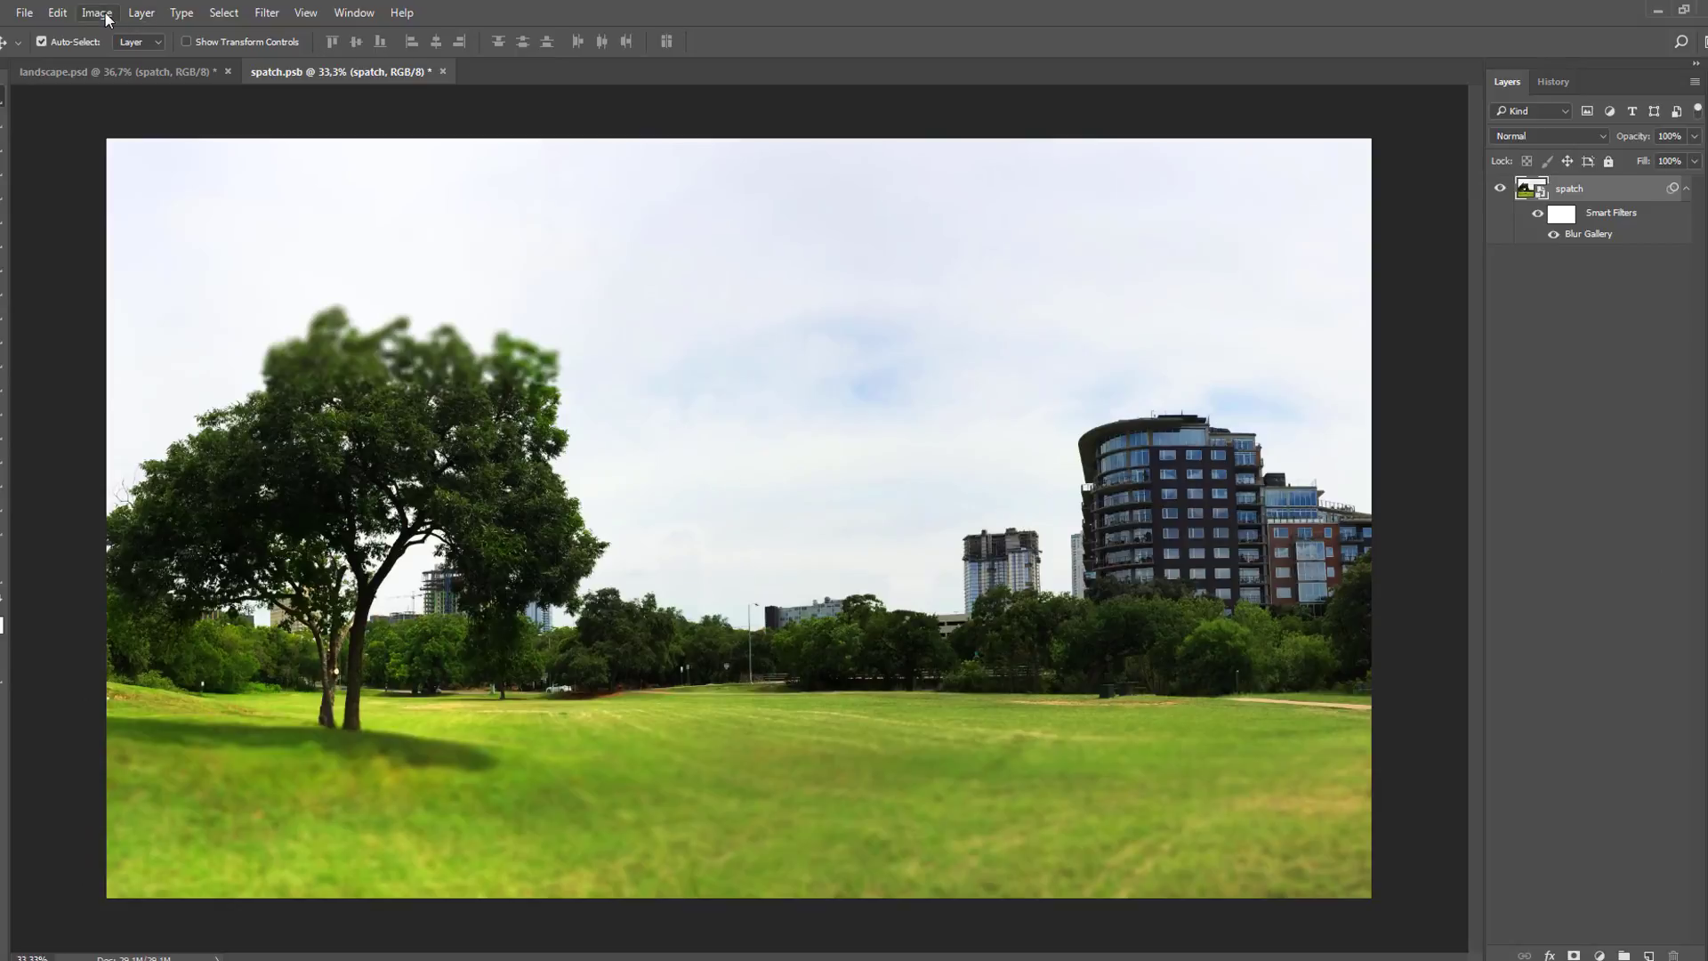
click(100, 13)
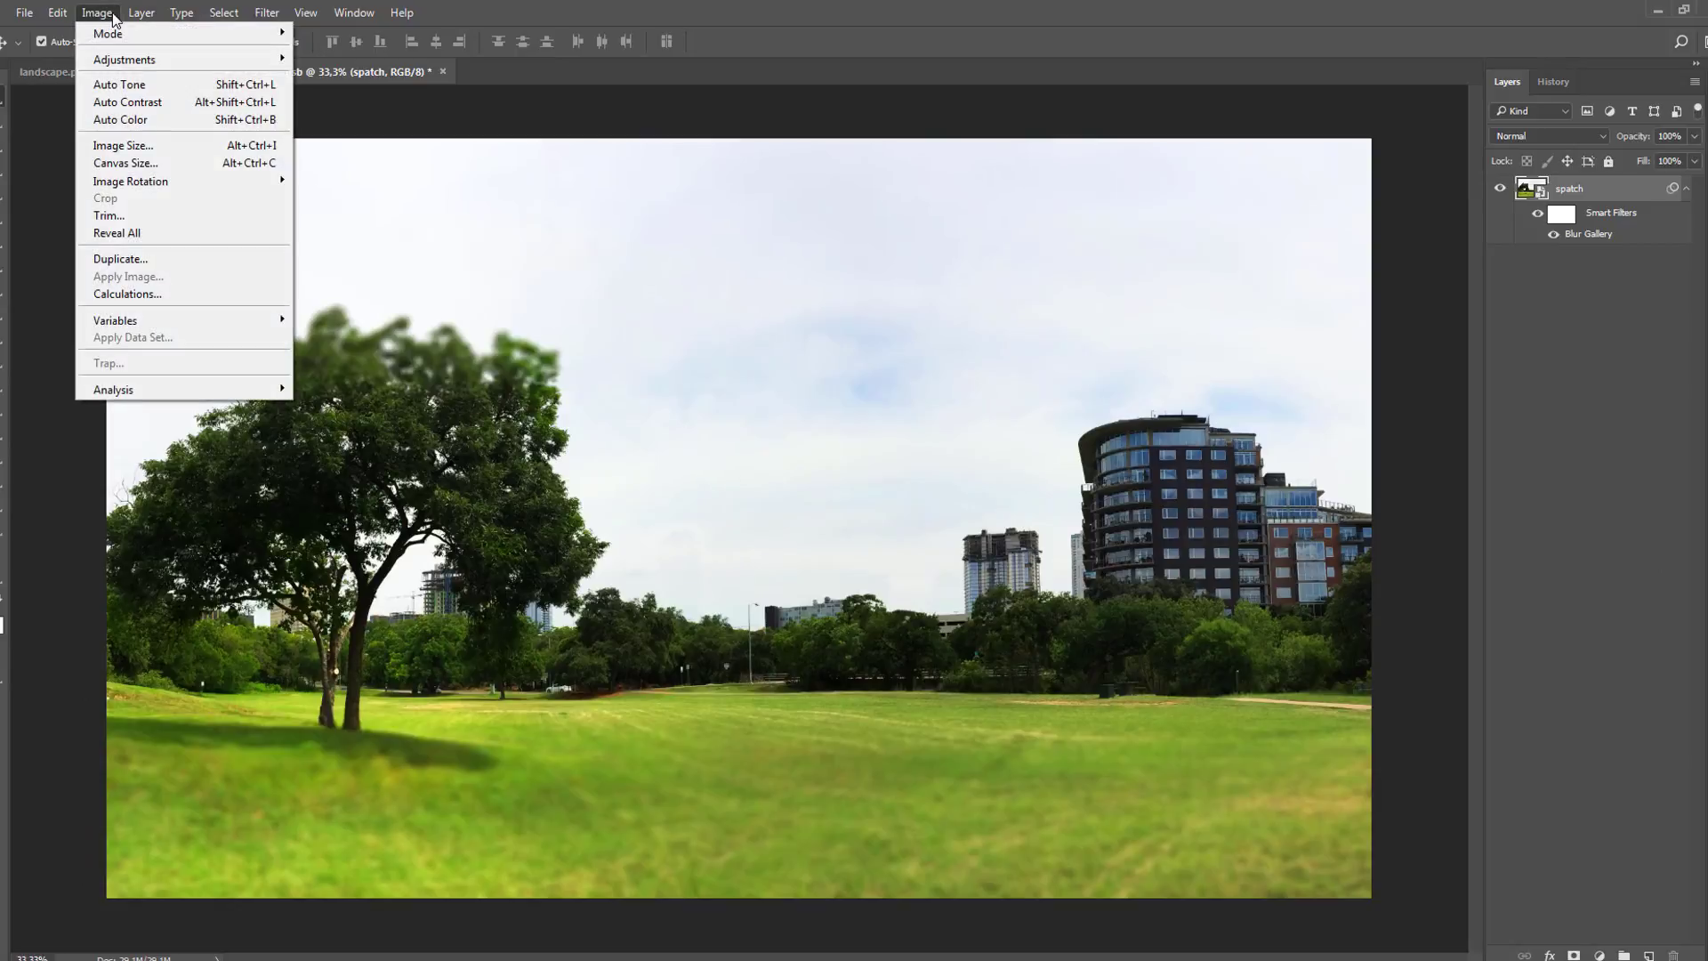
click(98, 33)
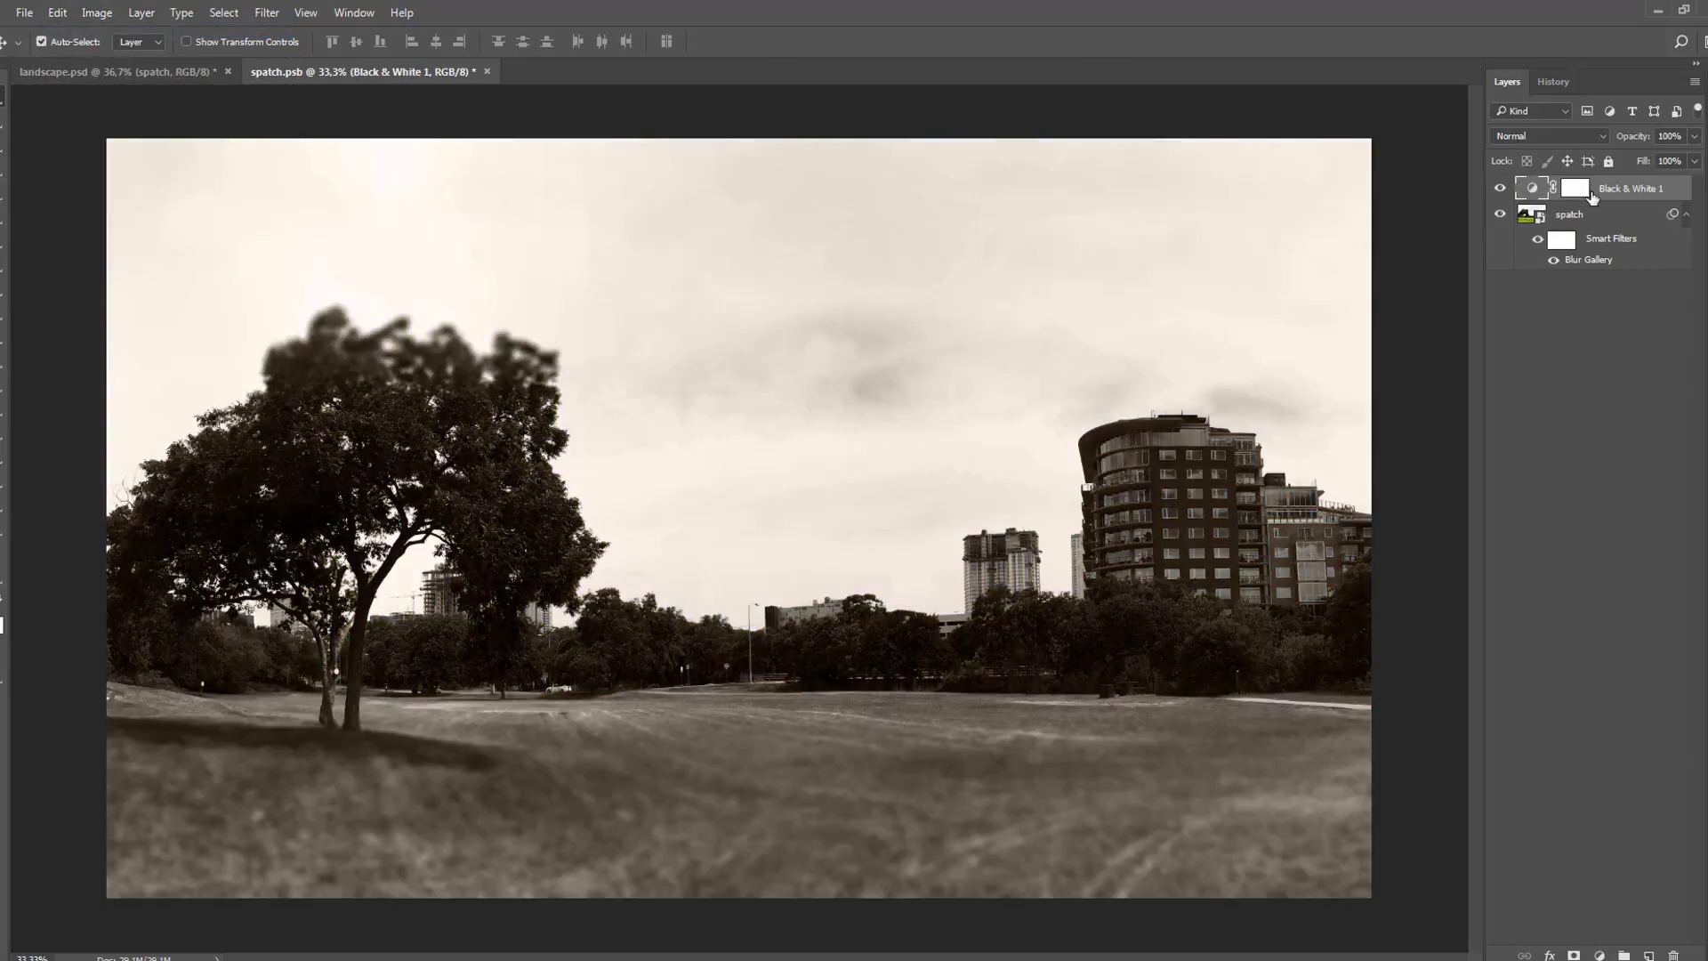
key(ctrl+z)
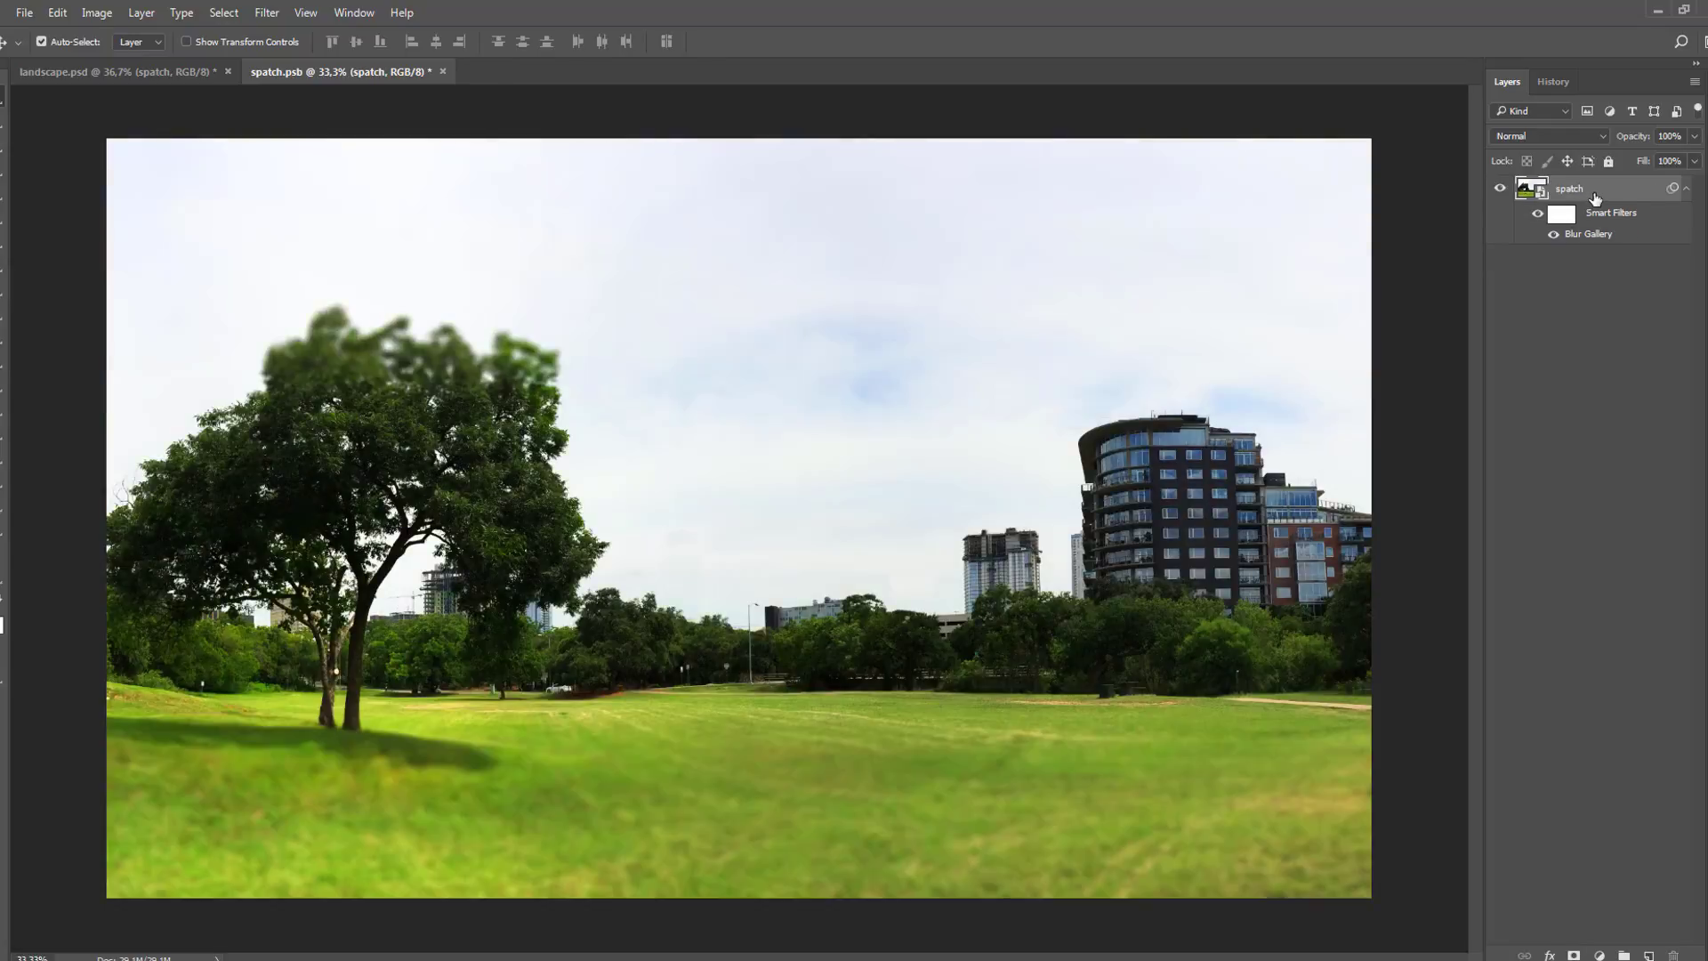
key(ctrl+z)
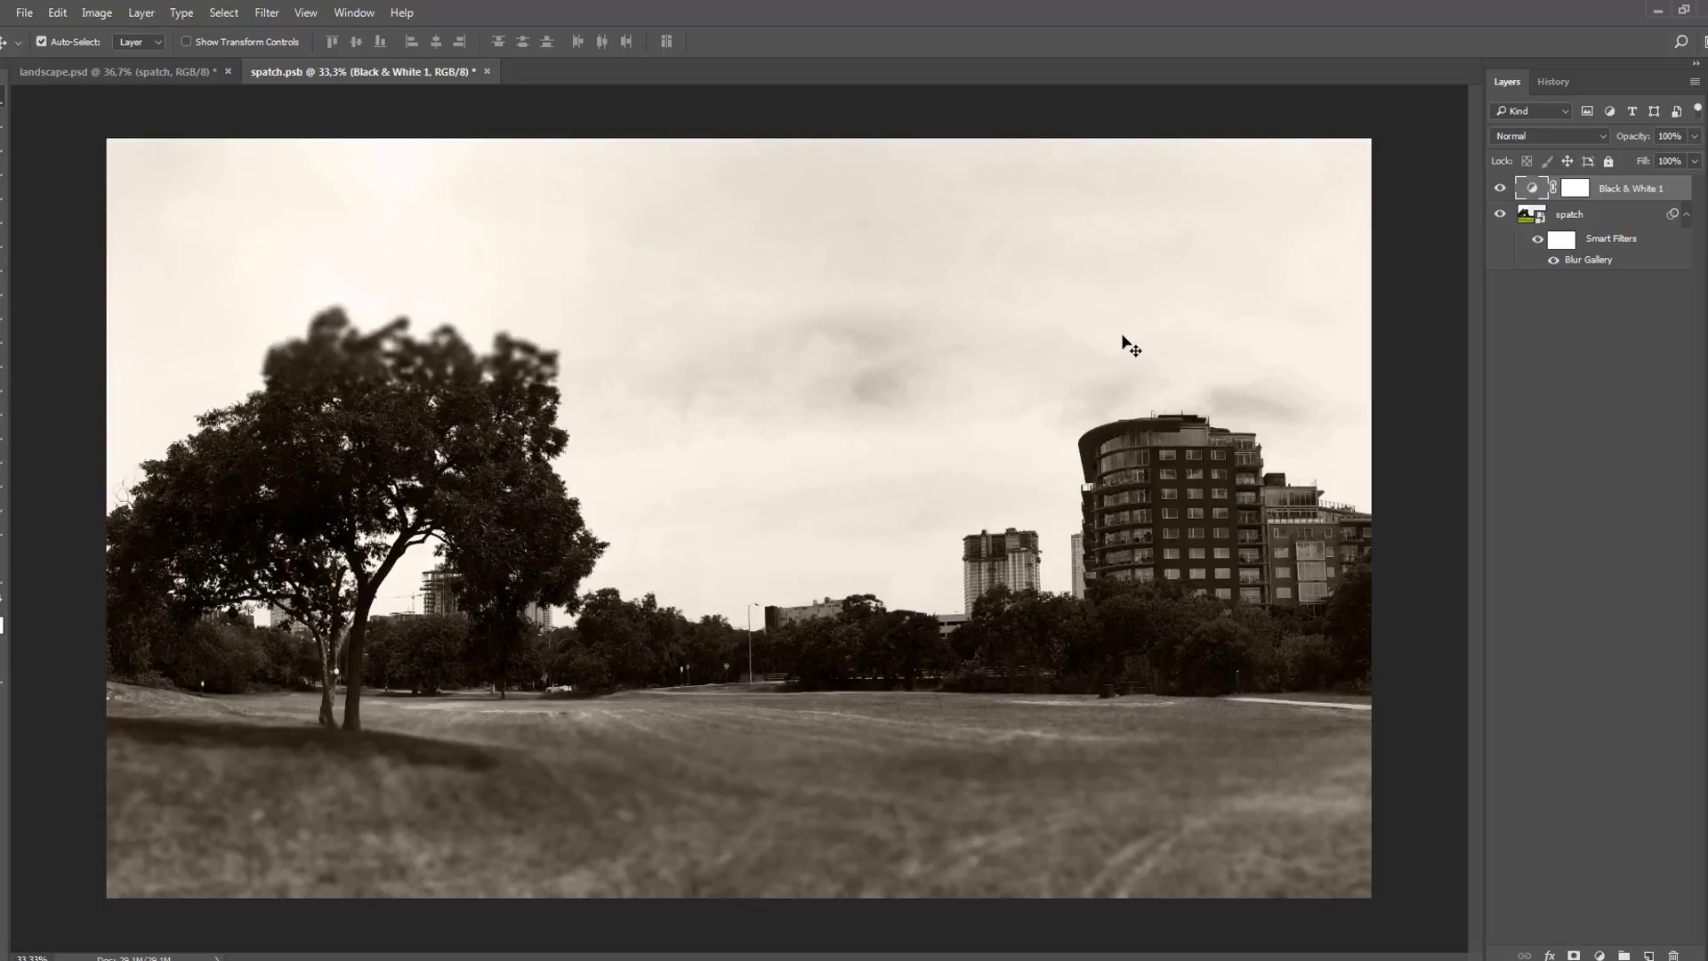
Save spatch.psb with the sepia Black & White 1 layer and Blur Gallery filter
click(25, 12)
click(25, 13)
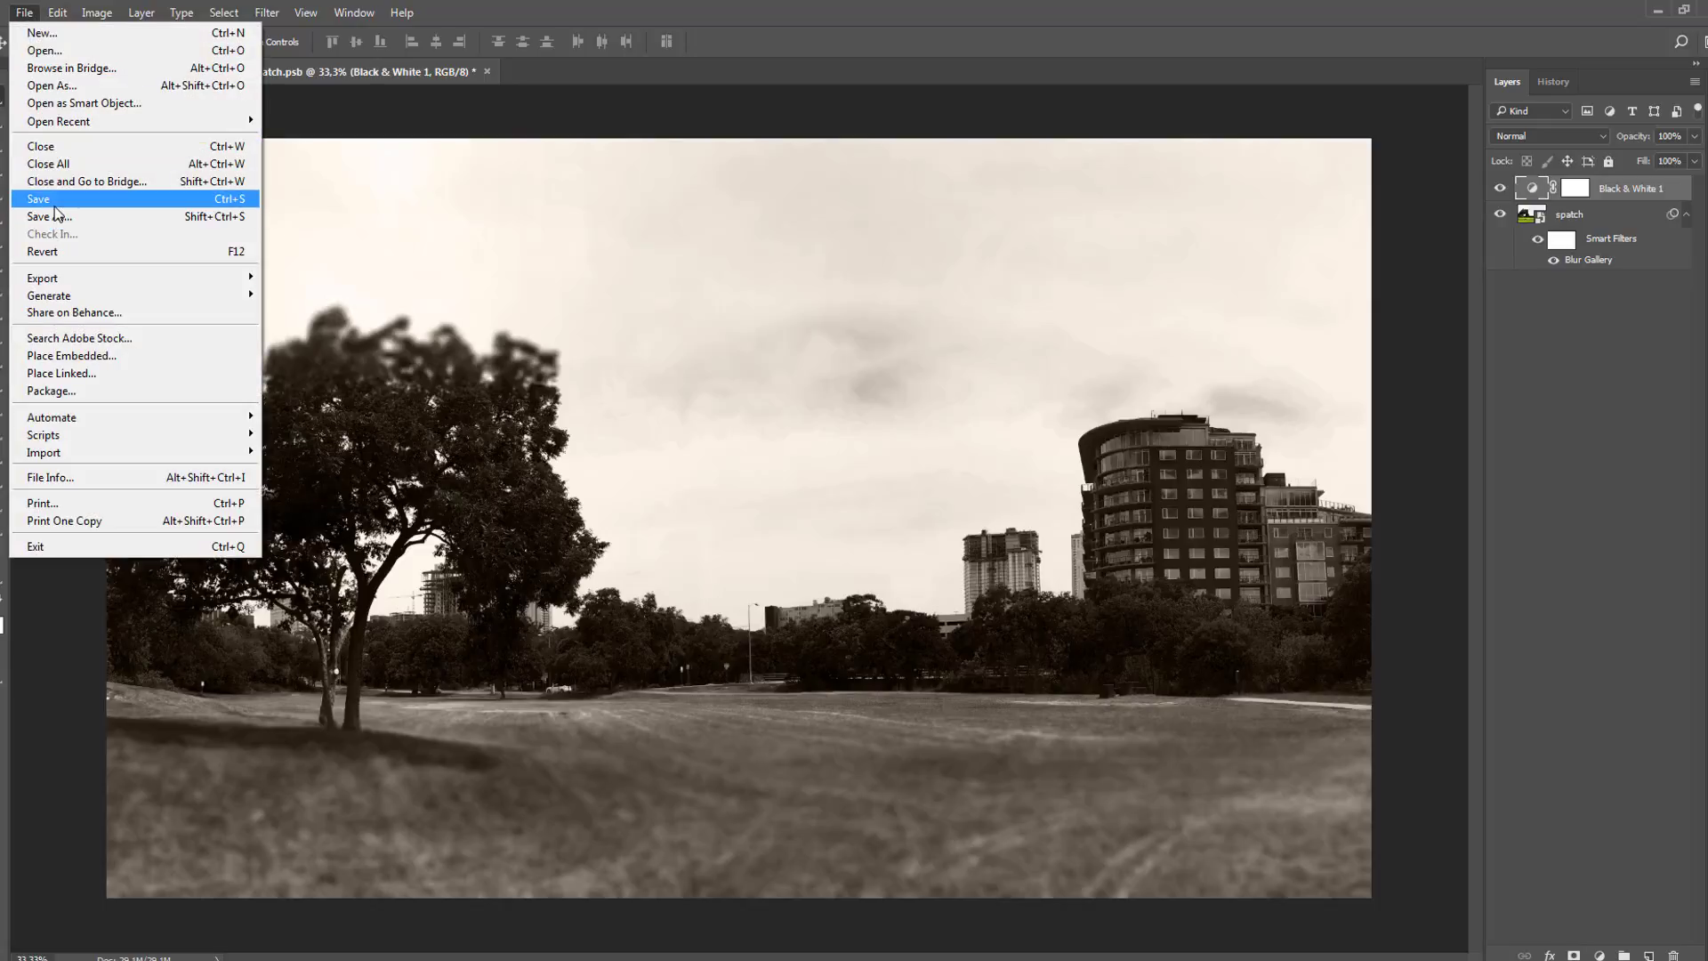
click(54, 202)
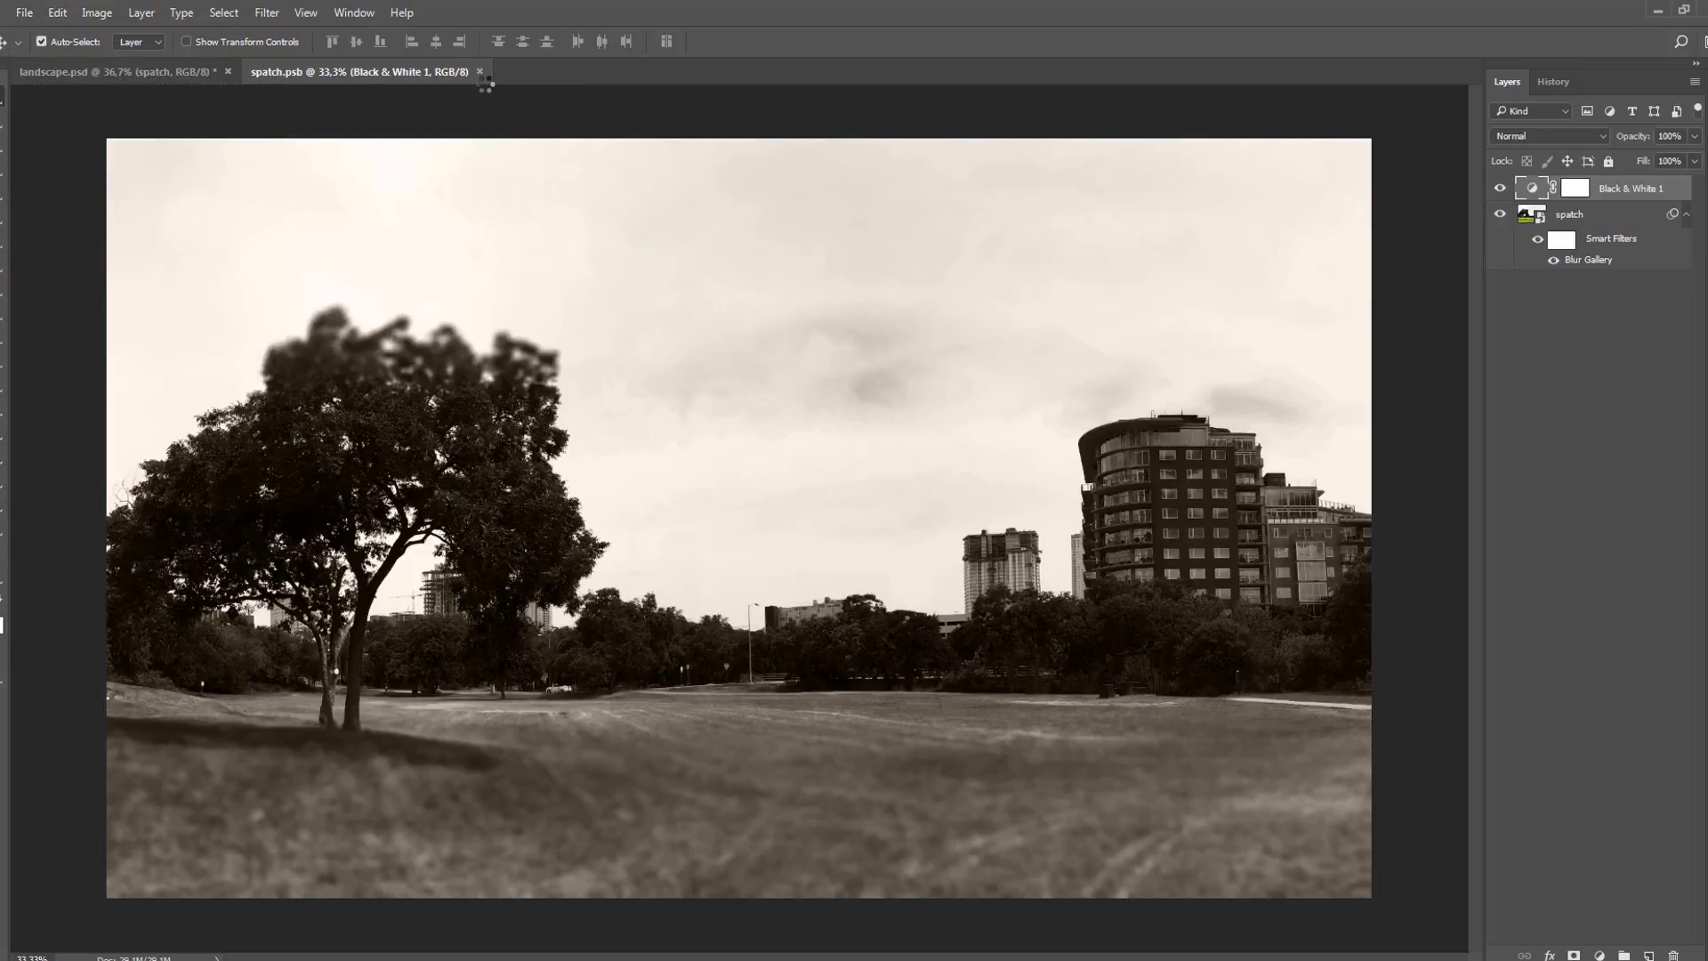
click(267, 12)
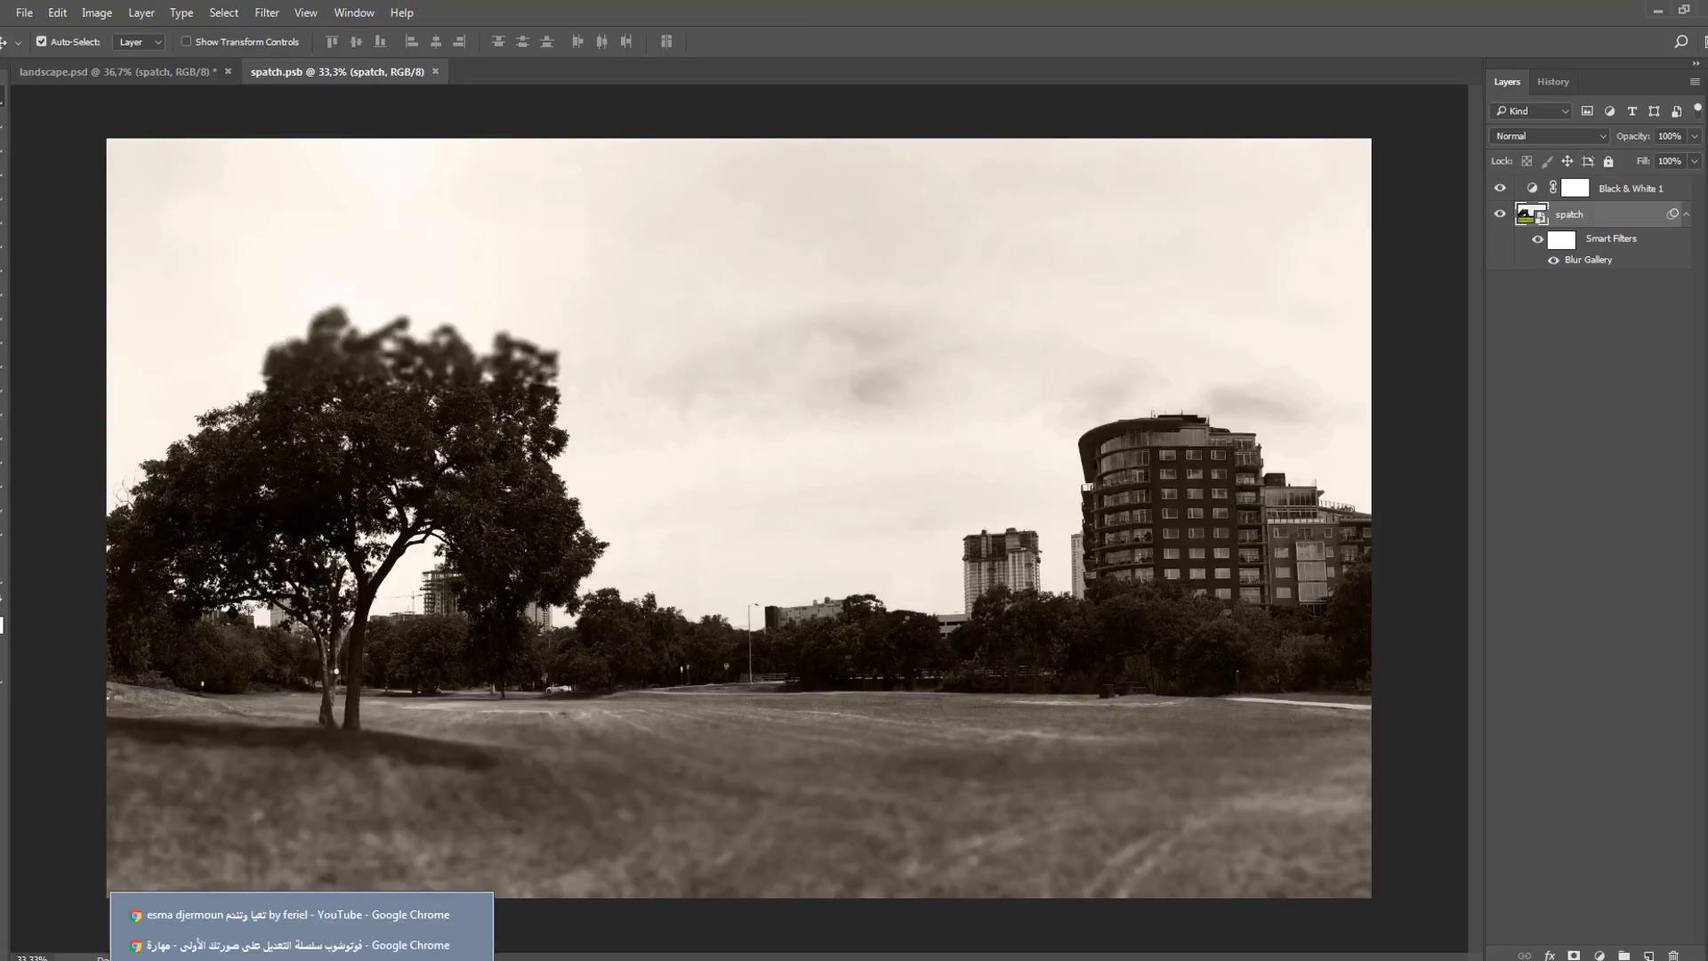
In Chrome, subscribe to the tutorial channel and set its bell to all notifications
click(333, 946)
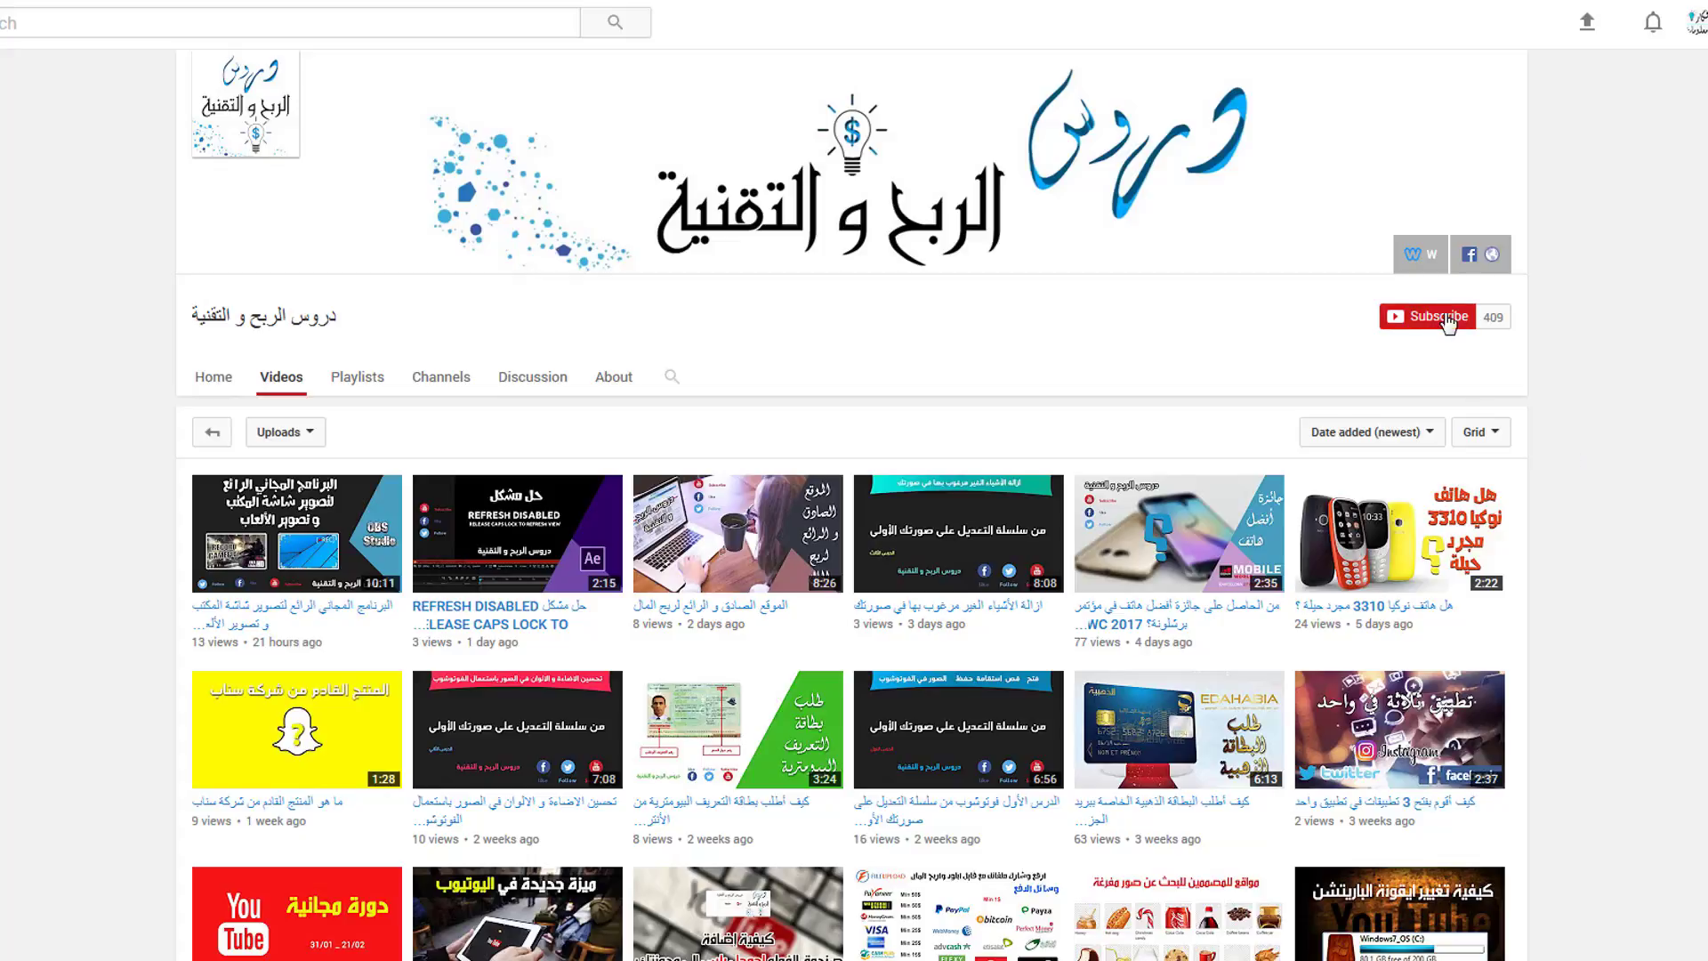
click(1433, 315)
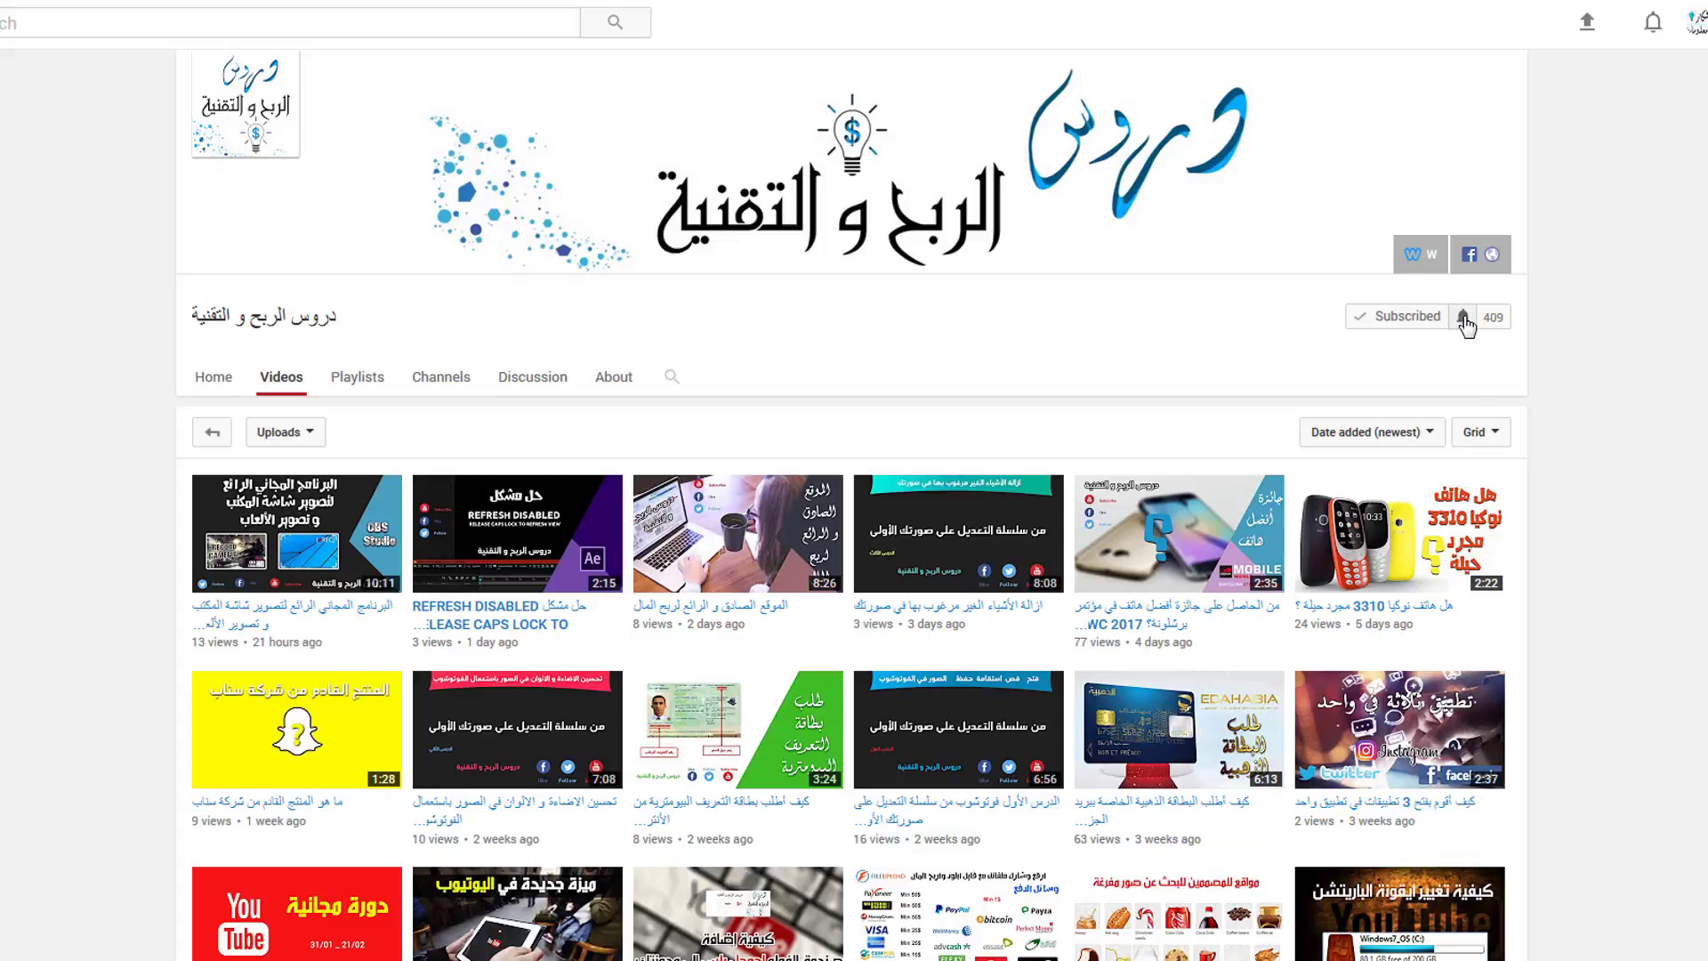
click(1465, 320)
click(726, 454)
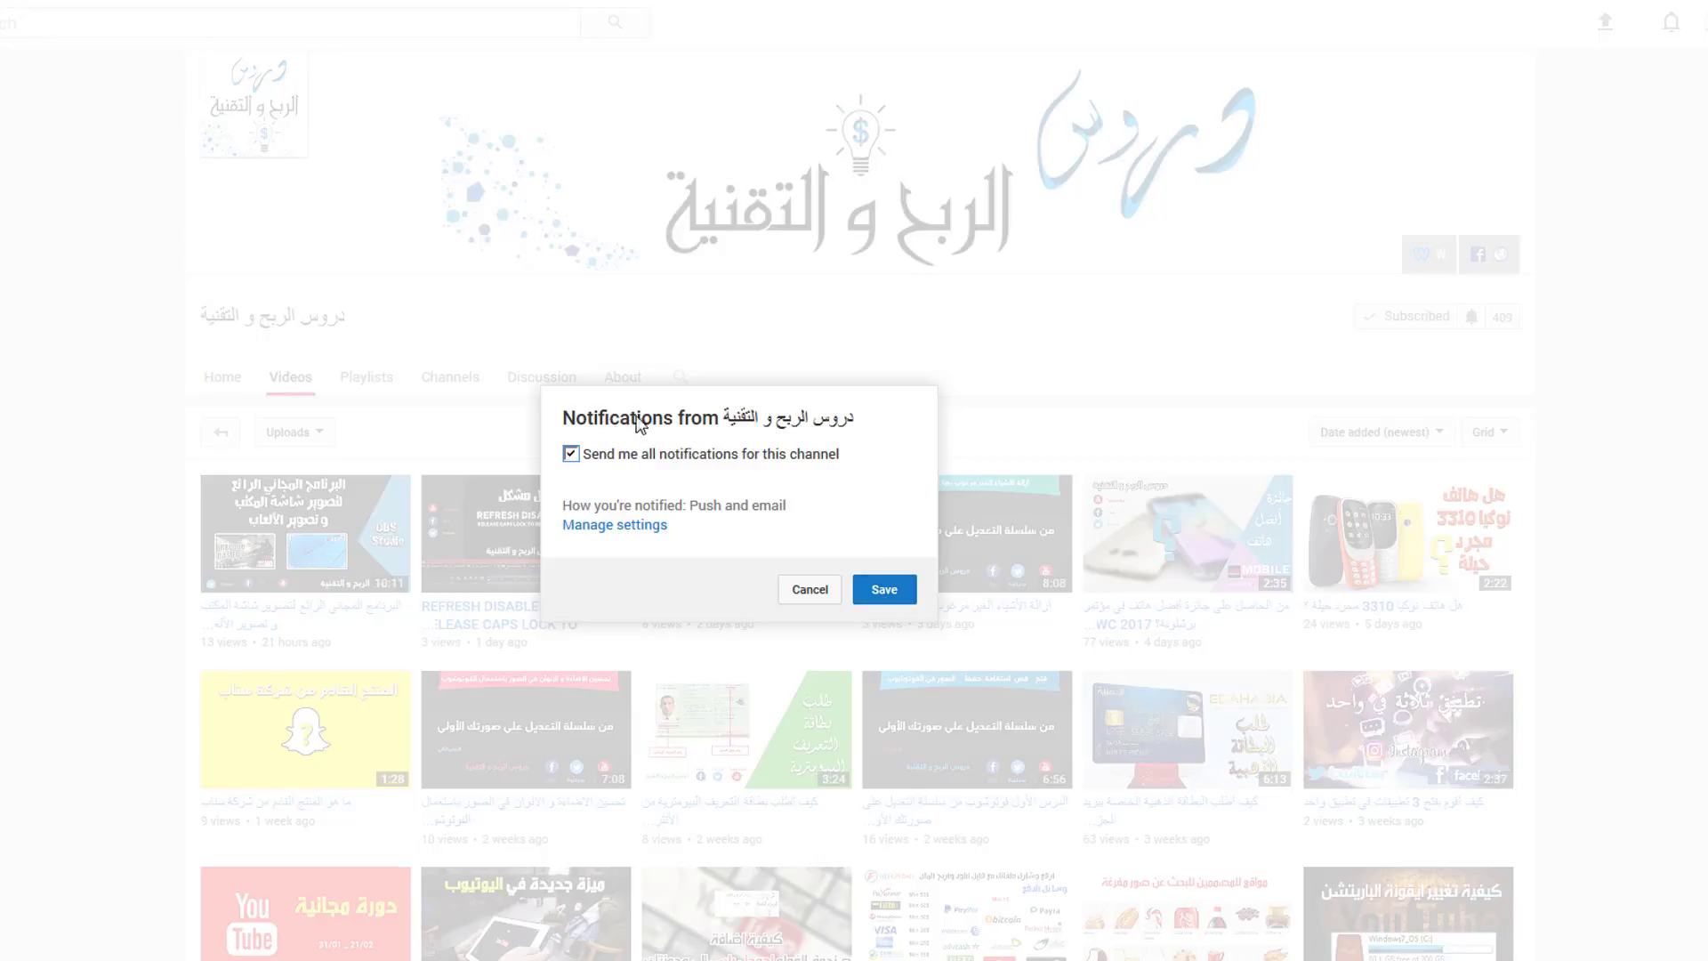
click(888, 609)
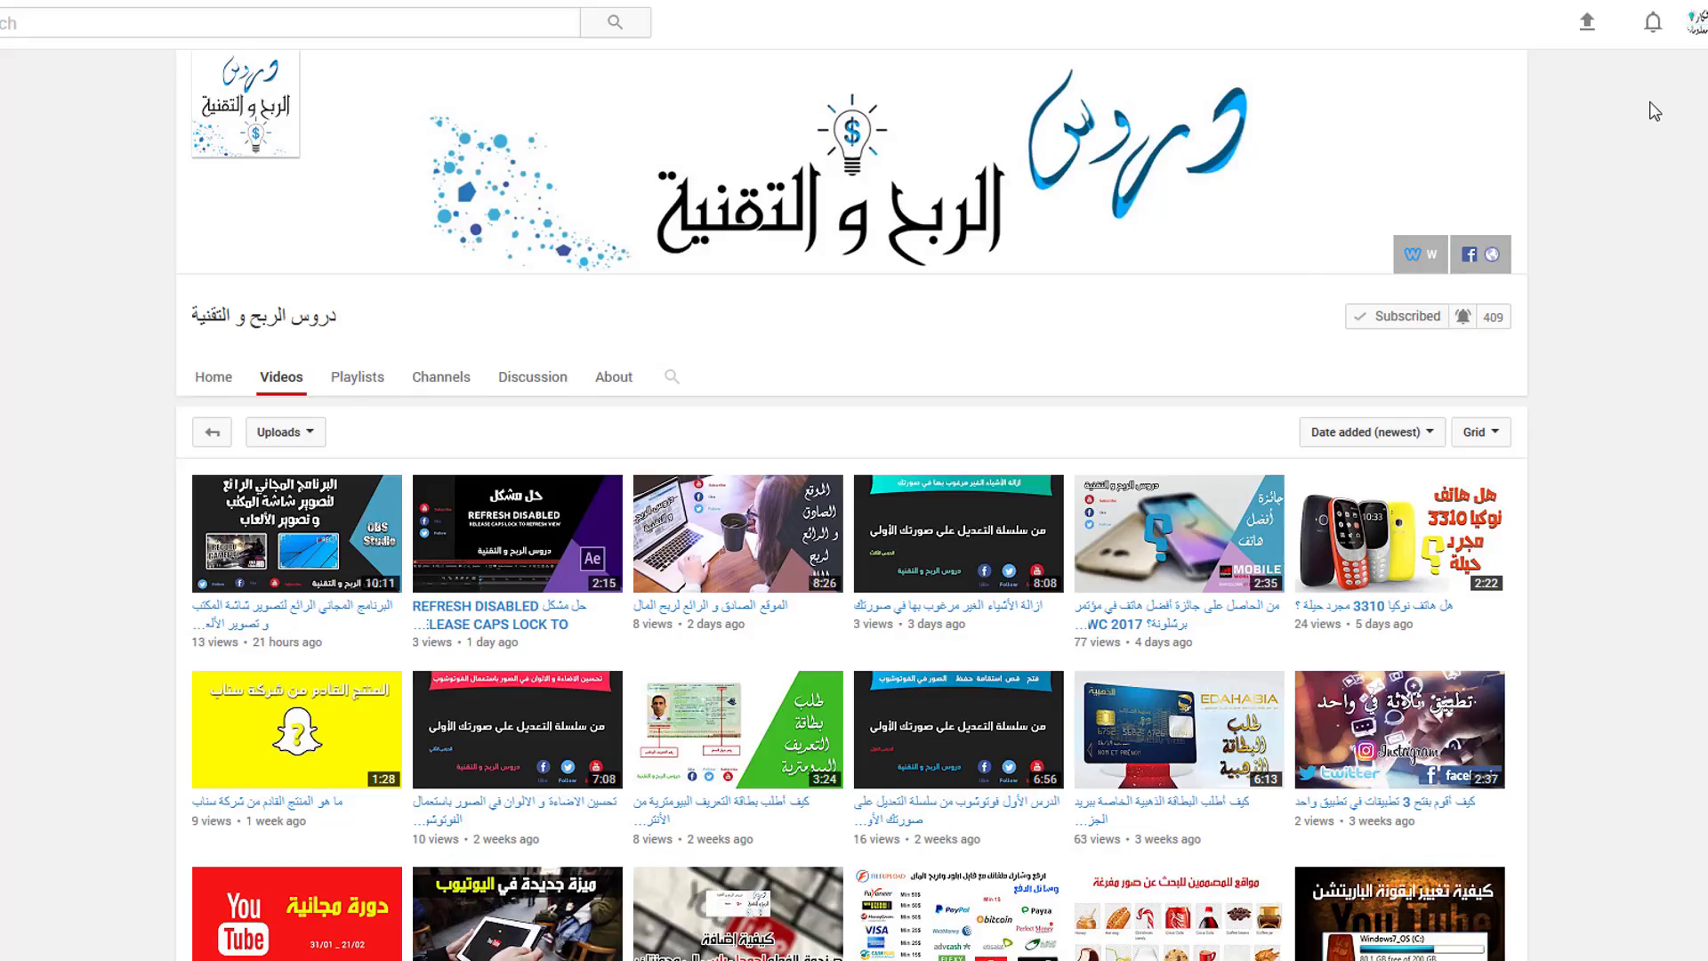